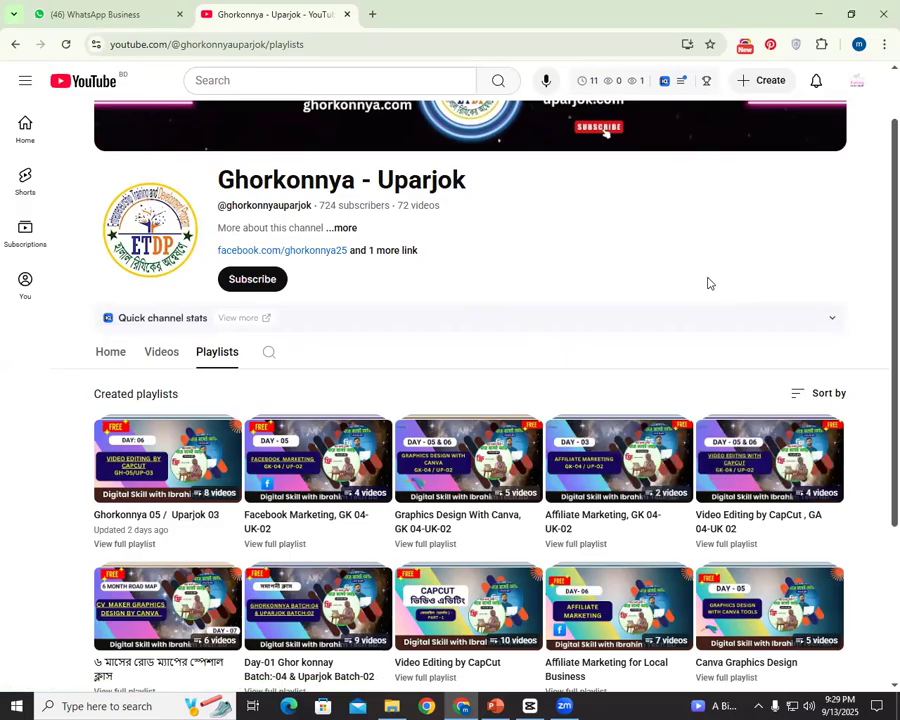
- Switch to PowerPoint and look through the slides on learner support, class videos, the six-day syllabus and today's class topics
left_click(480, 704)
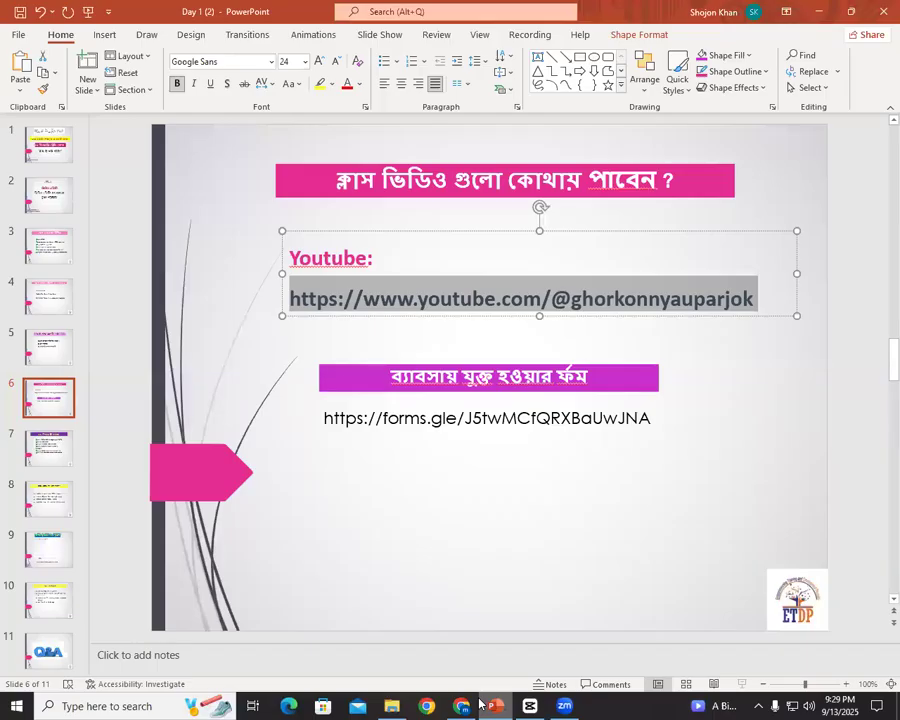
left_click(48, 350)
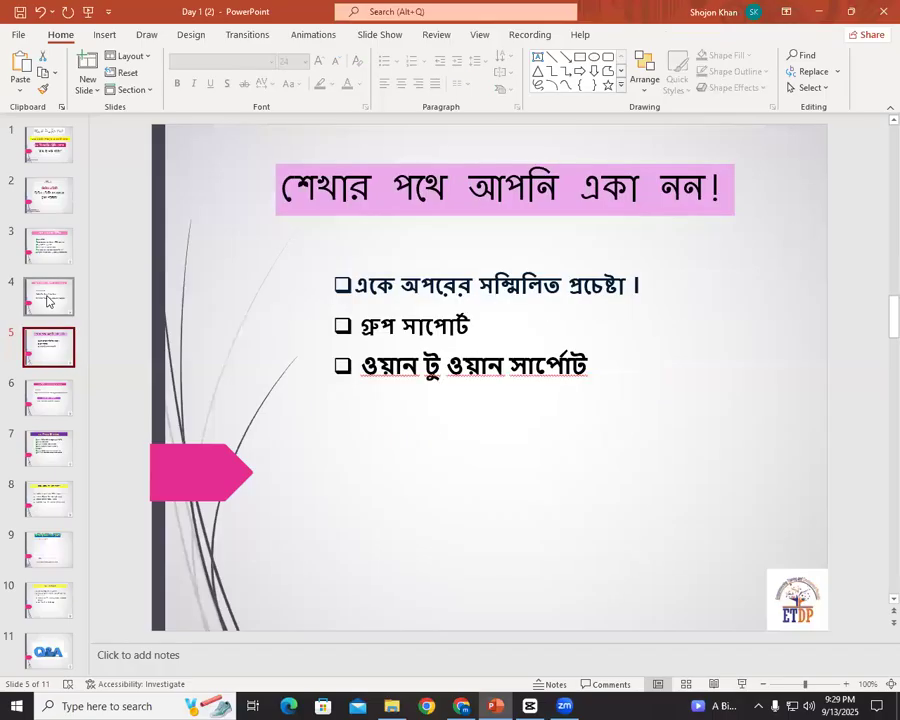
key("Down")
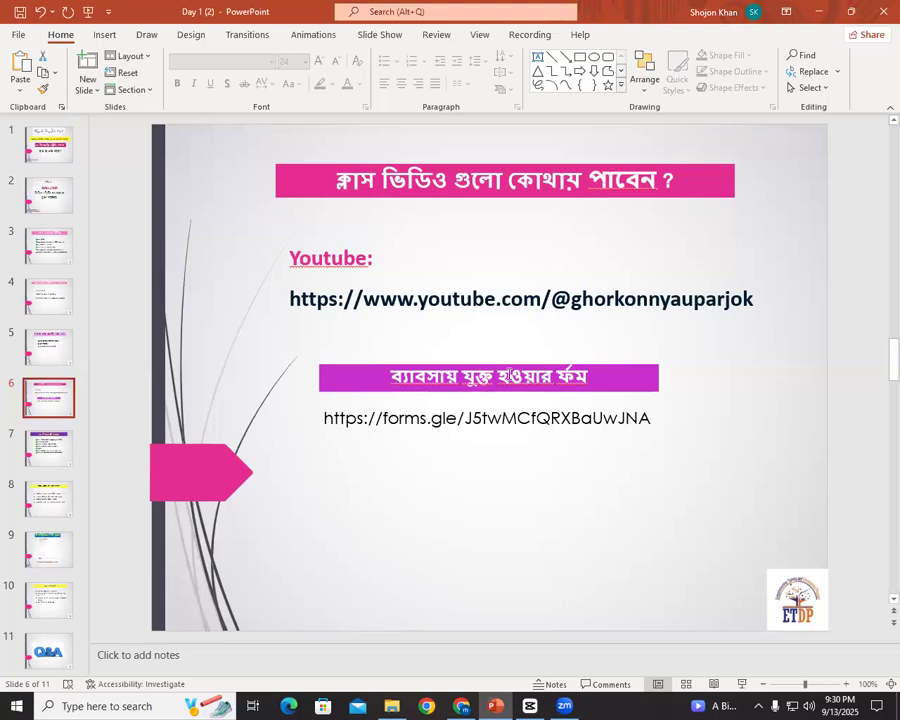
left_click_drag(539, 376, 609, 375)
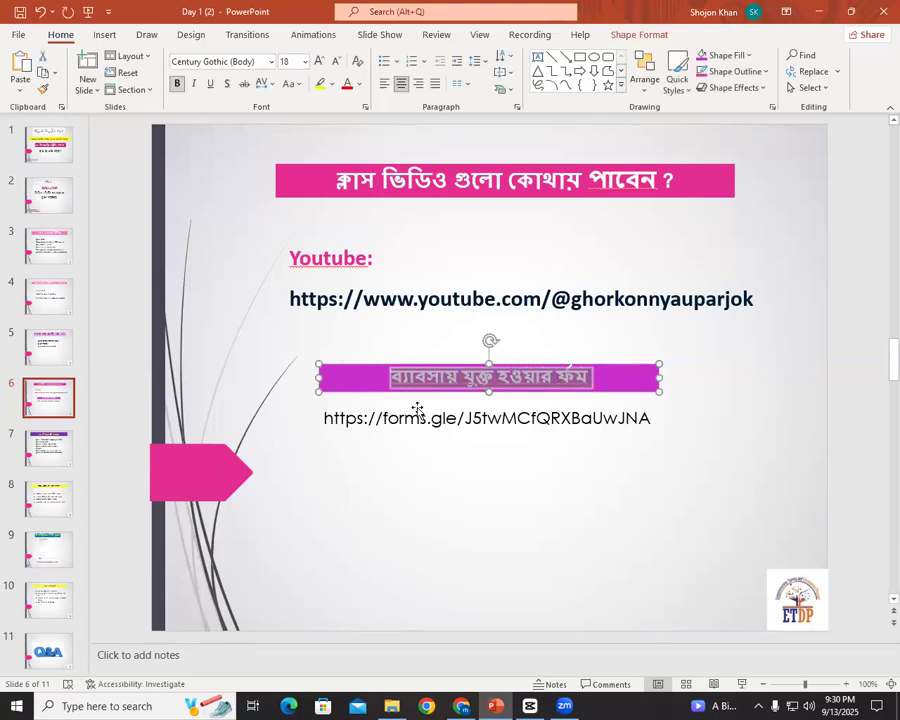
left_click(48, 452)
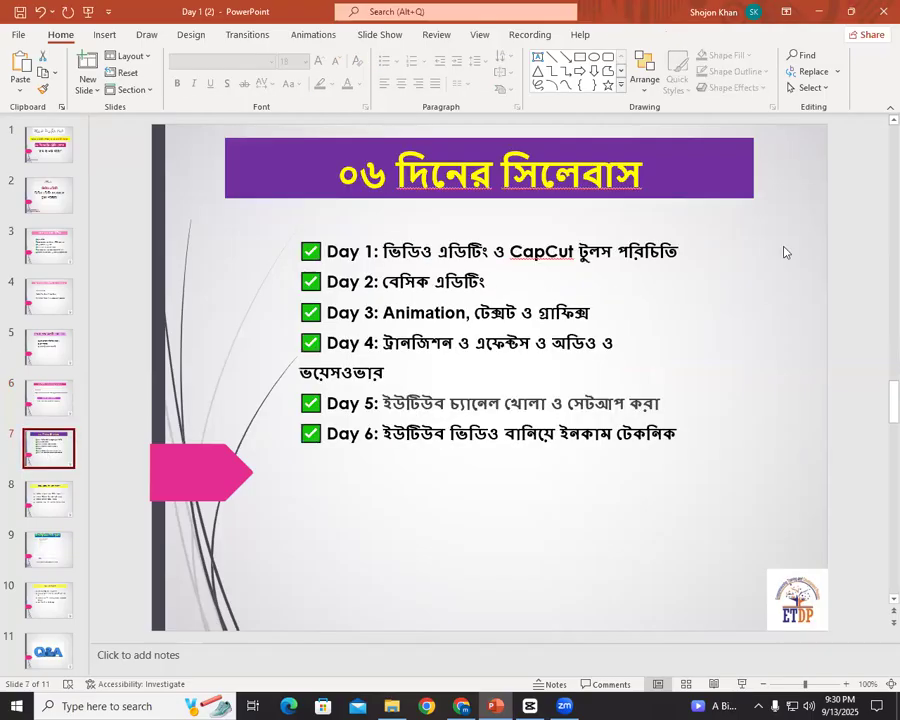
left_click(53, 258)
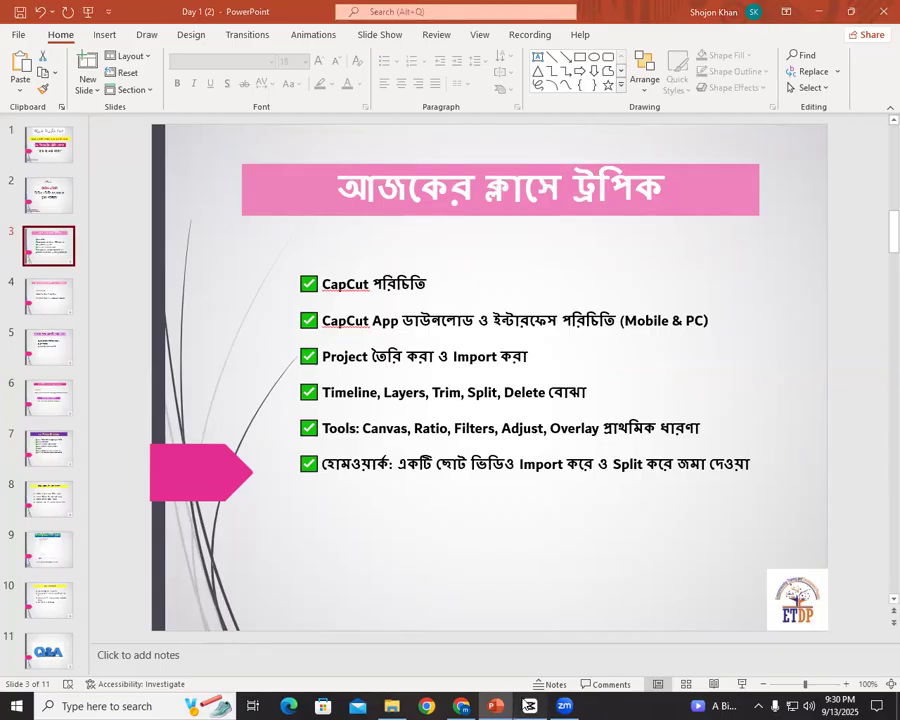
- Switch to CapCut and mark the timeline, import area, player, project details and Media category with blue freehand annotations
left_click(530, 706)
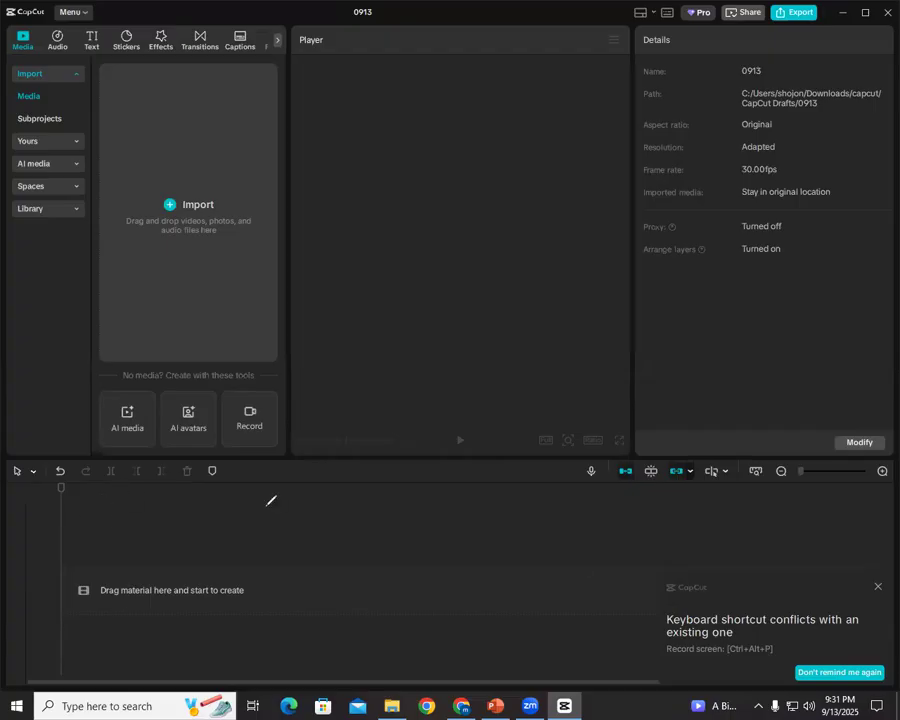
left_click_drag(111, 516, 478, 521)
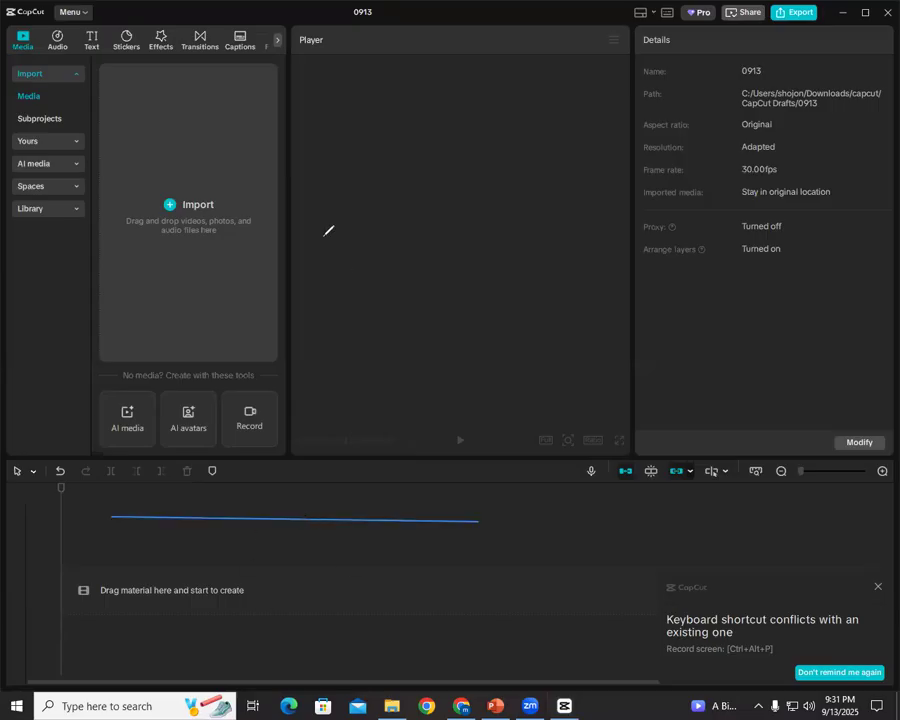
left_click_drag(237, 143, 183, 127)
mouse_move(344, 220)
left_mouse_down()
mouse_move(374, 267)
mouse_move(484, 132)
left_mouse_up()
left_click_drag(408, 138, 340, 185)
left_click_drag(735, 147, 800, 148)
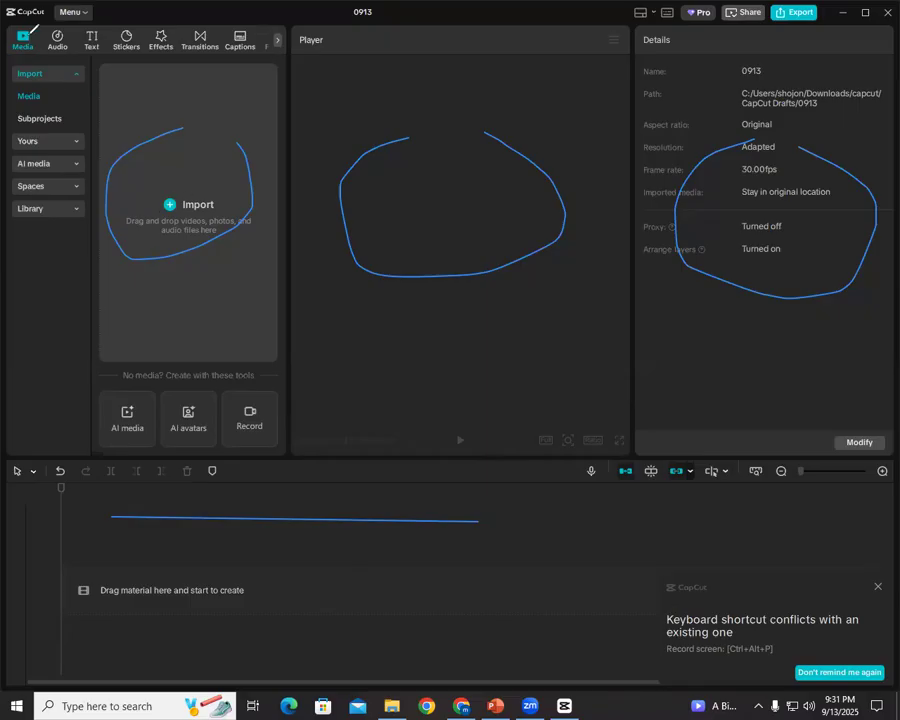
left_click_drag(8, 31, 2, 60)
- Circle the Media category, the import area and the timeline with red freehand annotations
left_click_drag(14, 18, 38, 31)
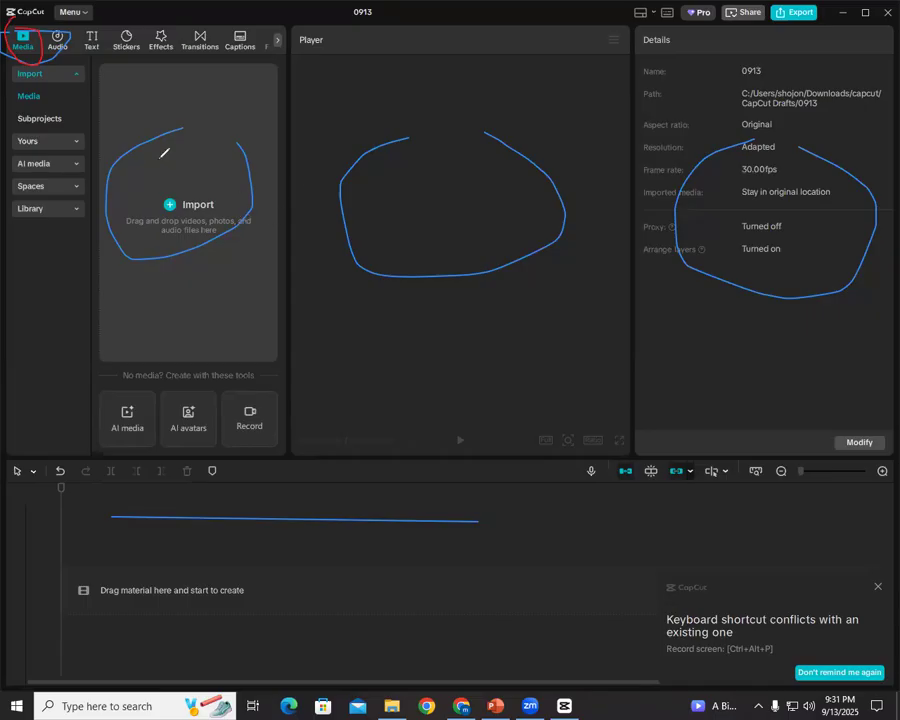
mouse_move(188, 152)
left_mouse_down()
mouse_move(145, 166)
mouse_move(232, 188)
left_mouse_up()
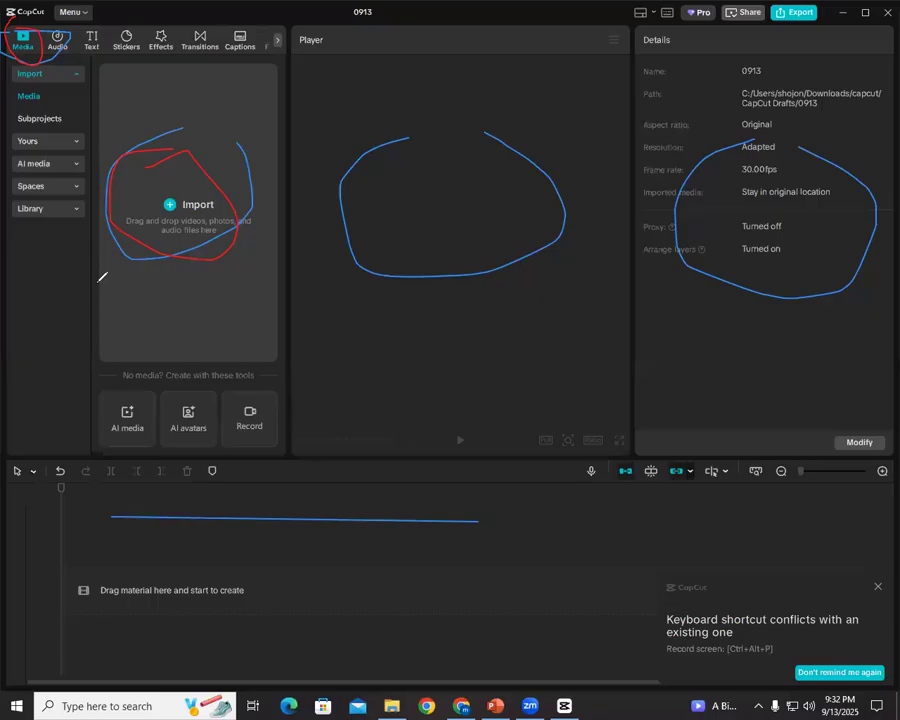
mouse_move(402, 556)
left_mouse_down()
mouse_move(255, 586)
mouse_move(128, 519)
mouse_move(362, 567)
left_mouse_up()
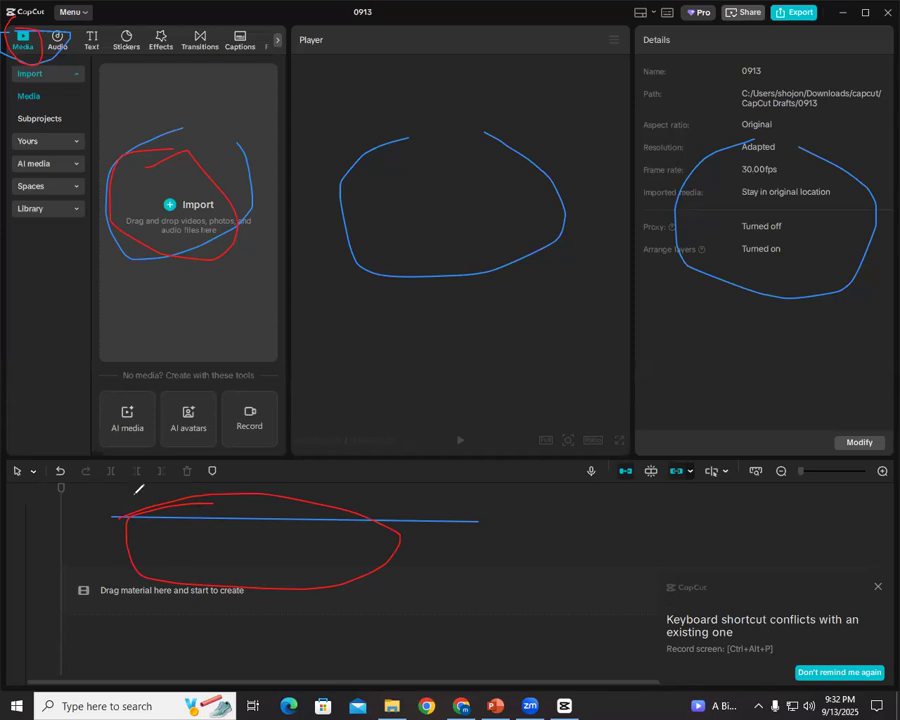
left_click_drag(115, 562, 98, 549)
mouse_move(69, 488)
left_mouse_down()
mouse_move(73, 545)
mouse_move(424, 576)
mouse_move(759, 538)
mouse_move(730, 507)
left_mouse_up()
left_click_drag(386, 455, 103, 466)
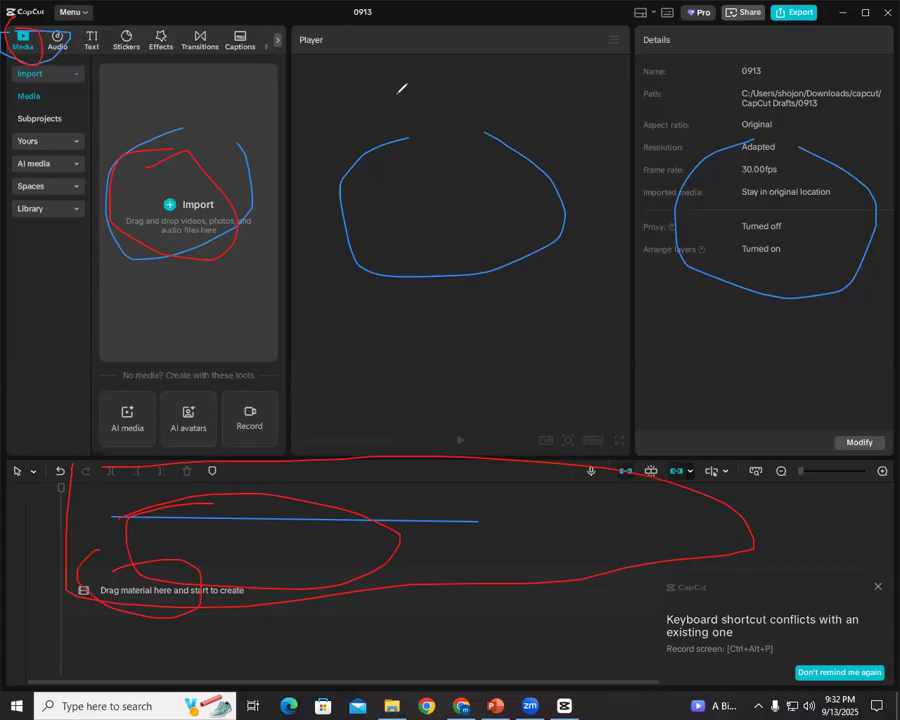
- Circle the player, the project details and the Modify option in red, and erase all annotations
mouse_move(398, 112)
left_mouse_down()
mouse_move(497, 106)
mouse_move(476, 285)
left_mouse_up()
left_click_drag(445, 104, 445, 112)
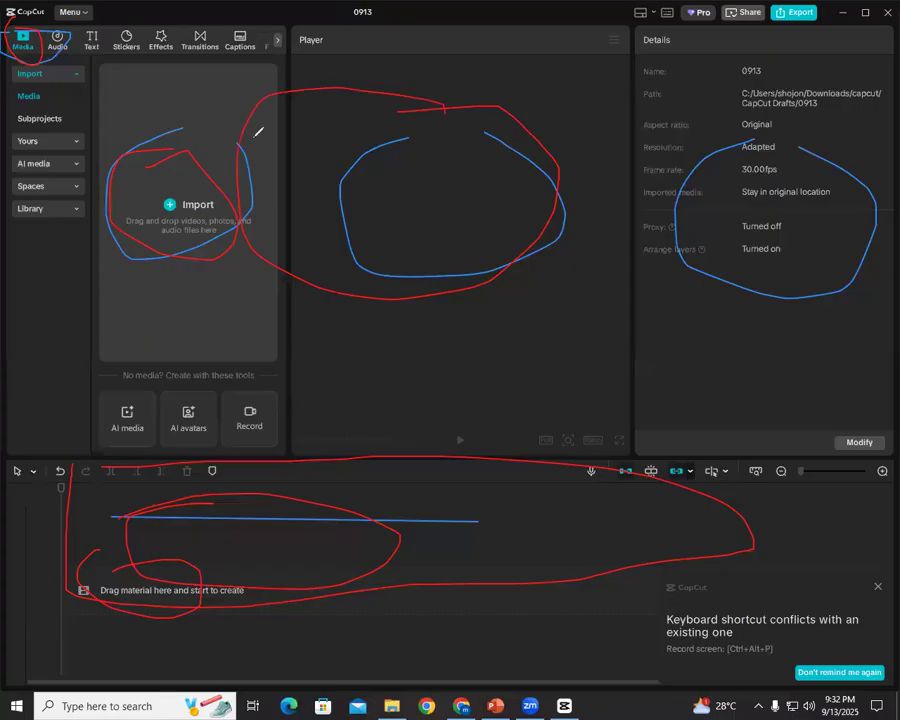
mouse_move(401, 153)
left_mouse_down()
mouse_move(438, 129)
mouse_move(429, 262)
mouse_move(414, 139)
left_mouse_up()
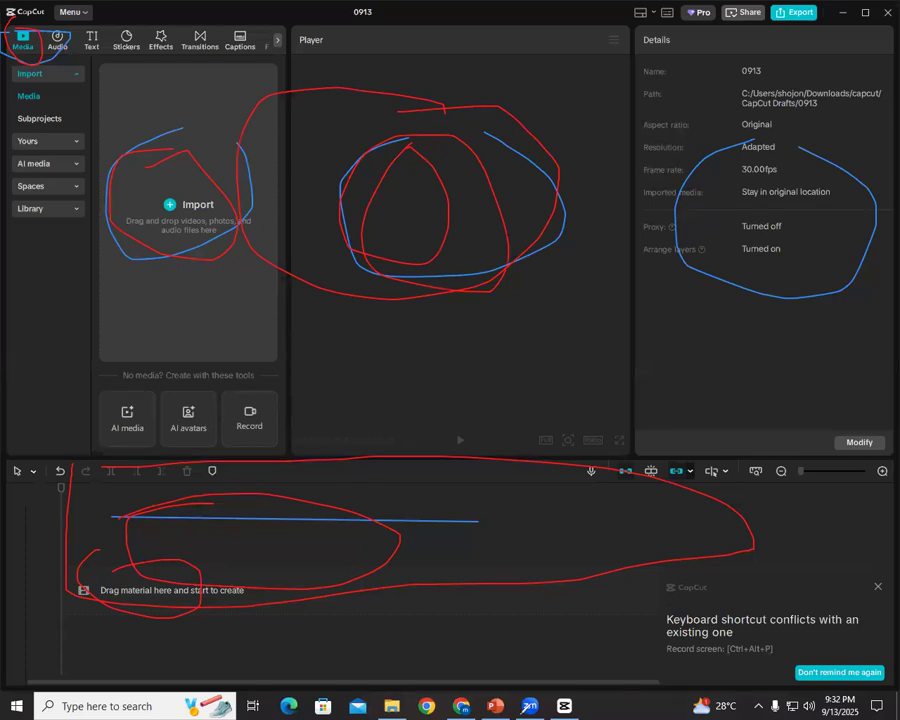
mouse_move(410, 162)
left_mouse_down()
mouse_move(437, 285)
mouse_move(410, 154)
mouse_move(378, 167)
left_mouse_up()
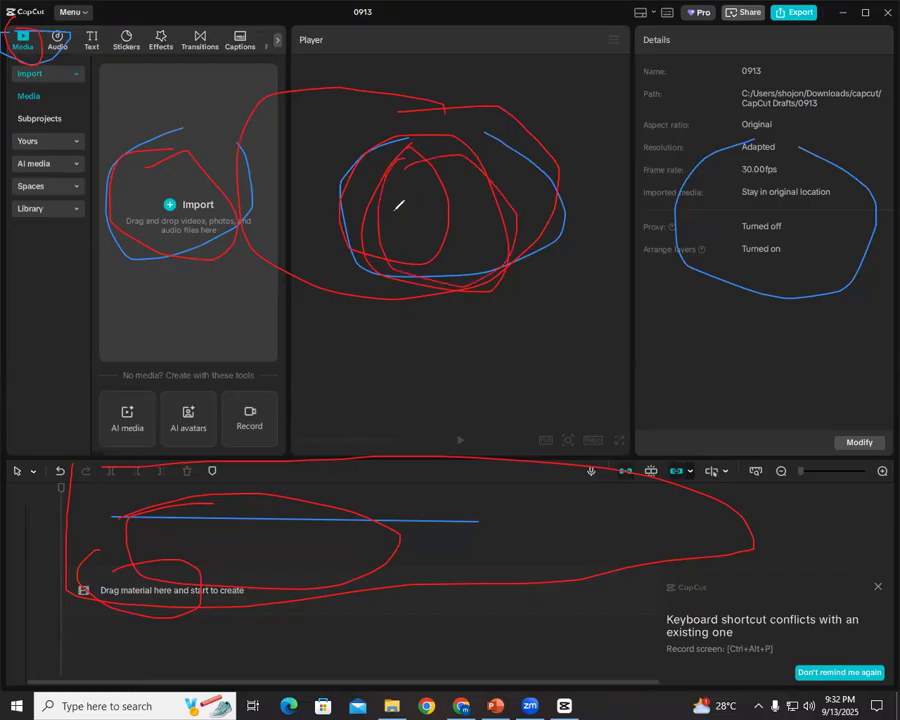
mouse_move(717, 140)
left_mouse_down()
mouse_move(704, 277)
mouse_move(707, 143)
left_mouse_up()
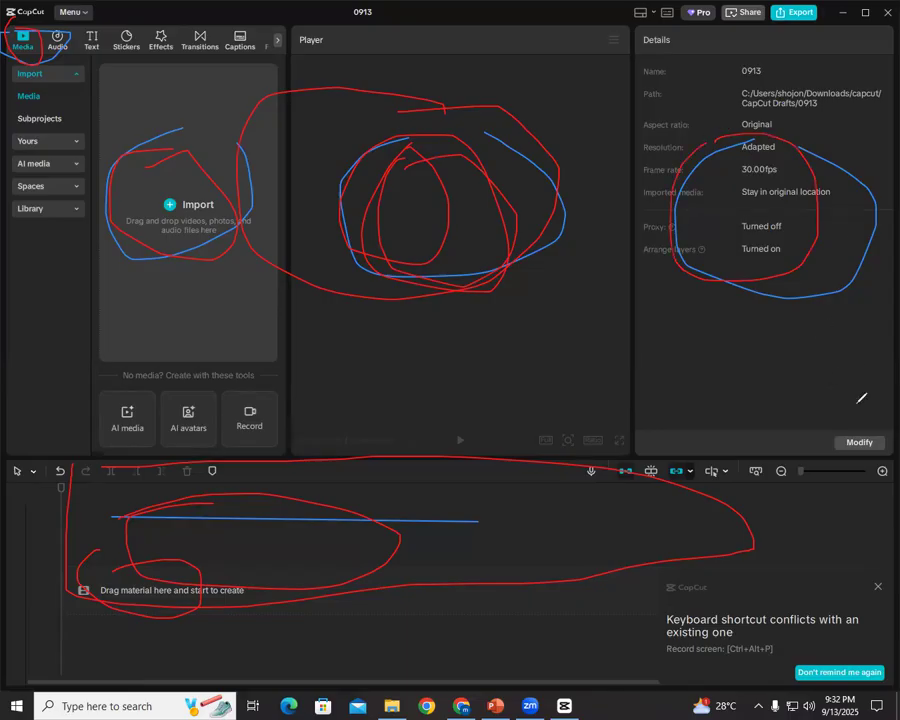
mouse_move(858, 404)
left_mouse_down()
mouse_move(888, 460)
mouse_move(830, 394)
left_mouse_up()
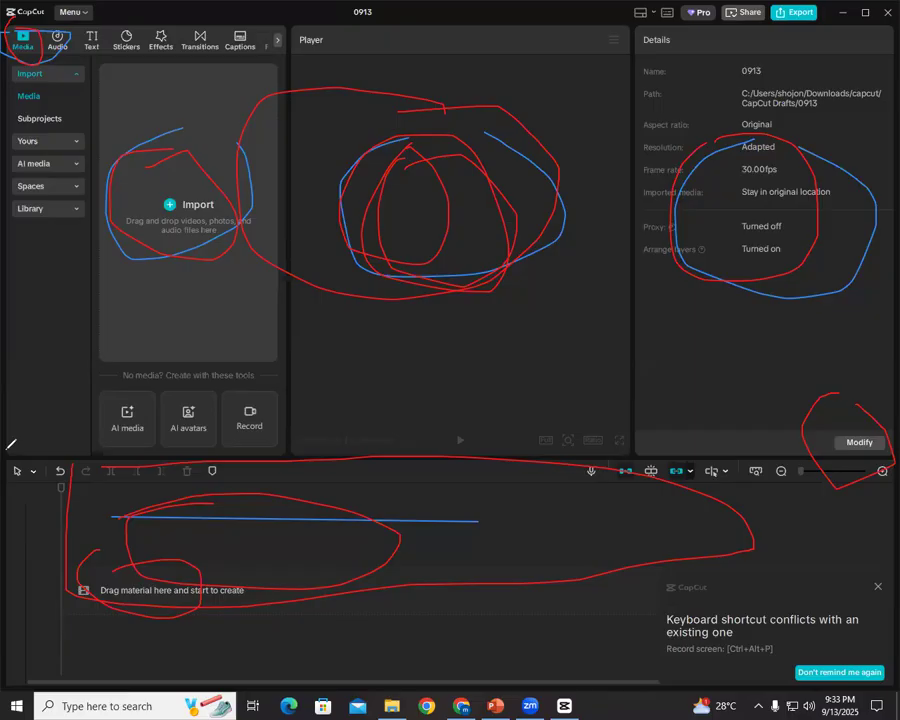
key("e")
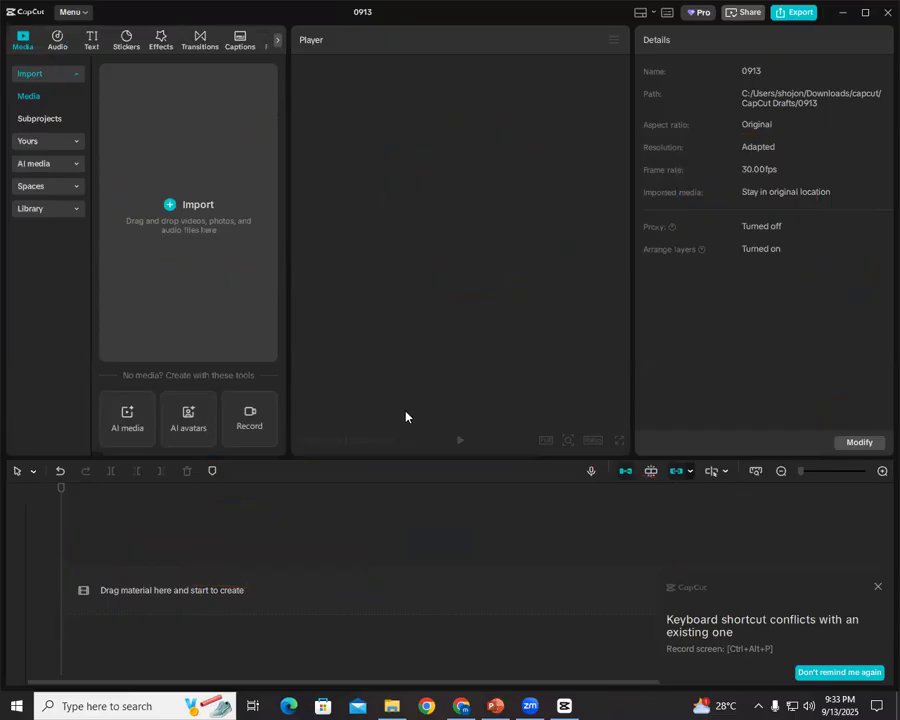
- Switch to the PowerPoint slide of today's class topics and review the points on project creation and the timeline
key("alt+Tab")
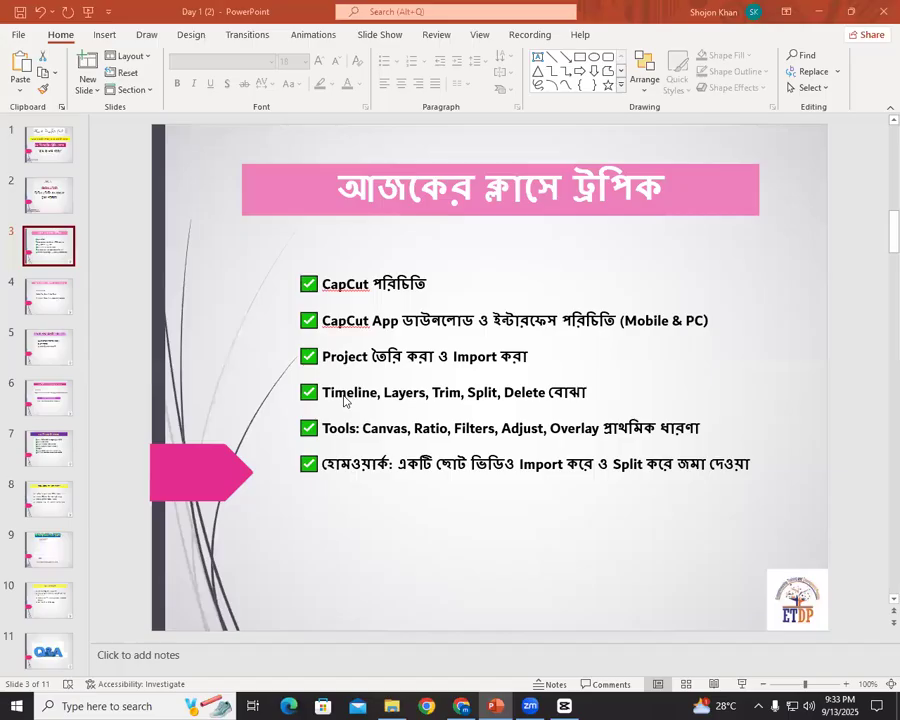
key("alt+Tab")
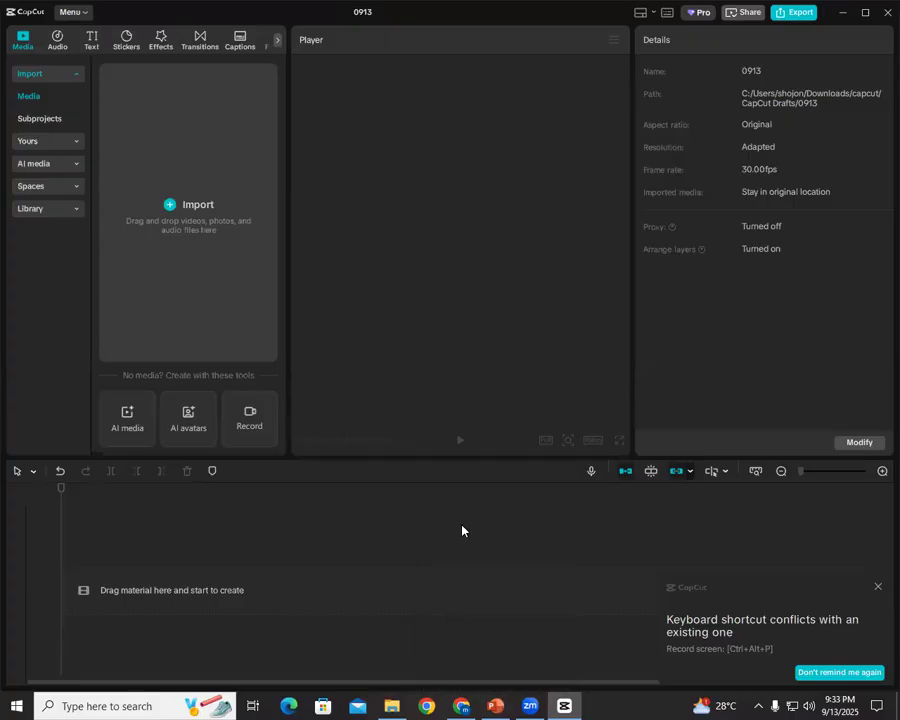
left_click(498, 706)
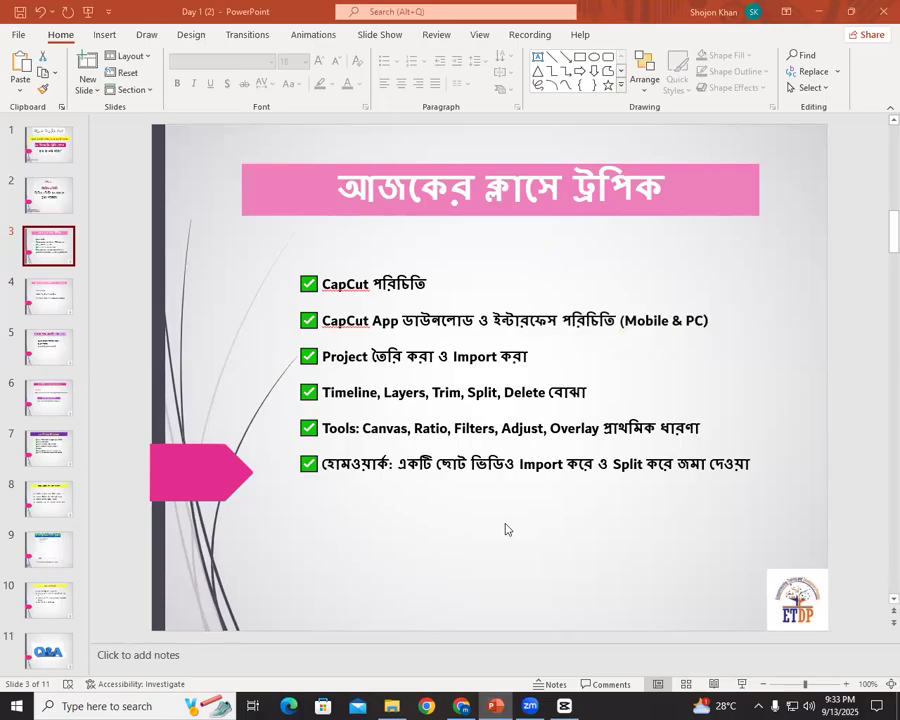
- Switch to CapCut and open the "clas video" folder on the Desktop for importing media
key("alt+Tab")
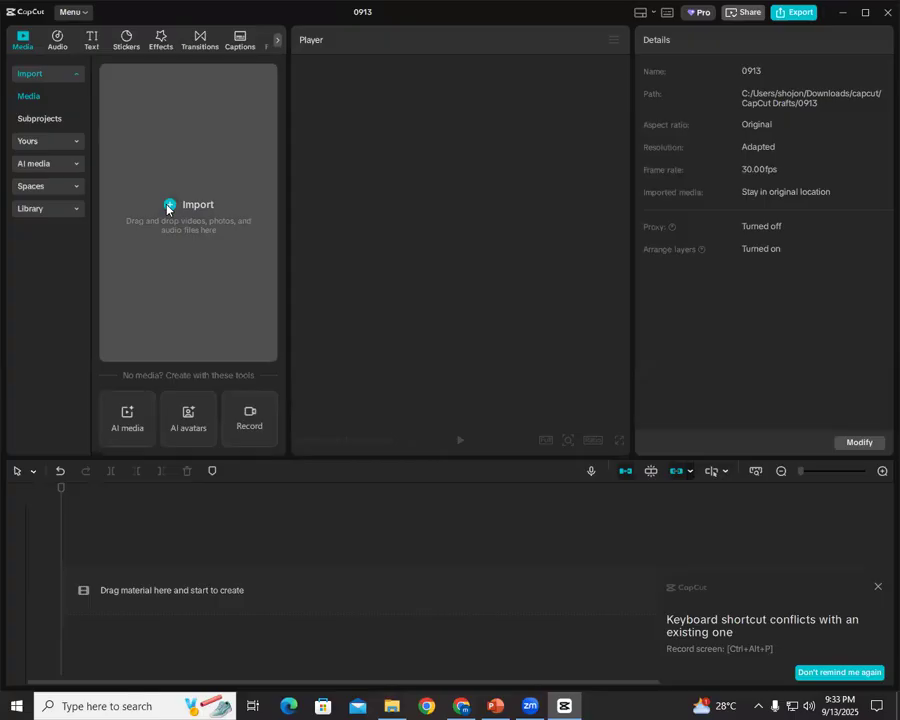
left_click(174, 207)
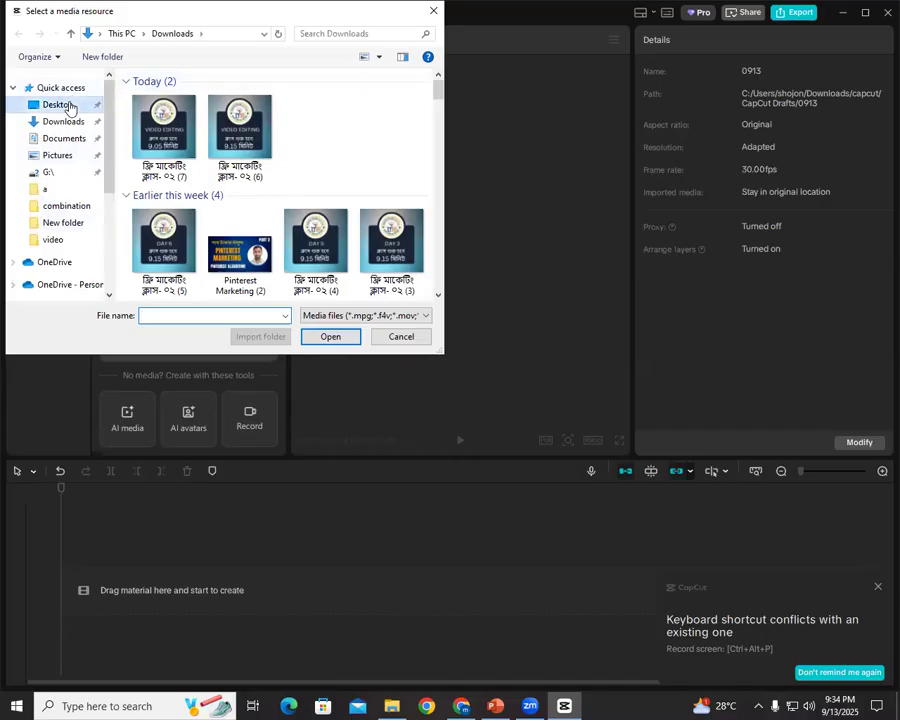
left_click(69, 108)
double_click(334, 130)
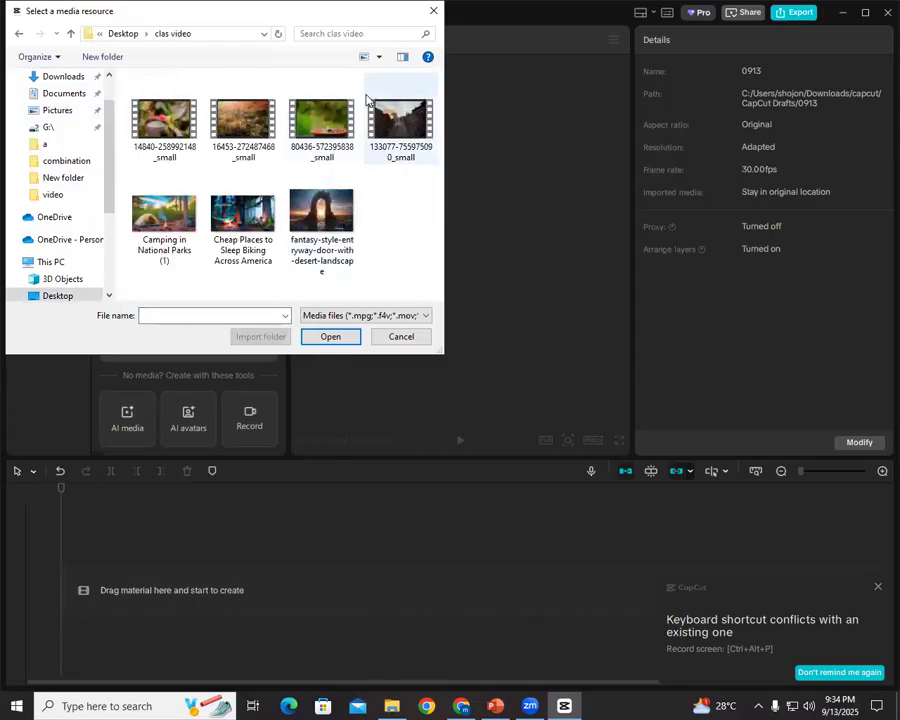
left_click(164, 218)
left_click(175, 129, "ctrl")
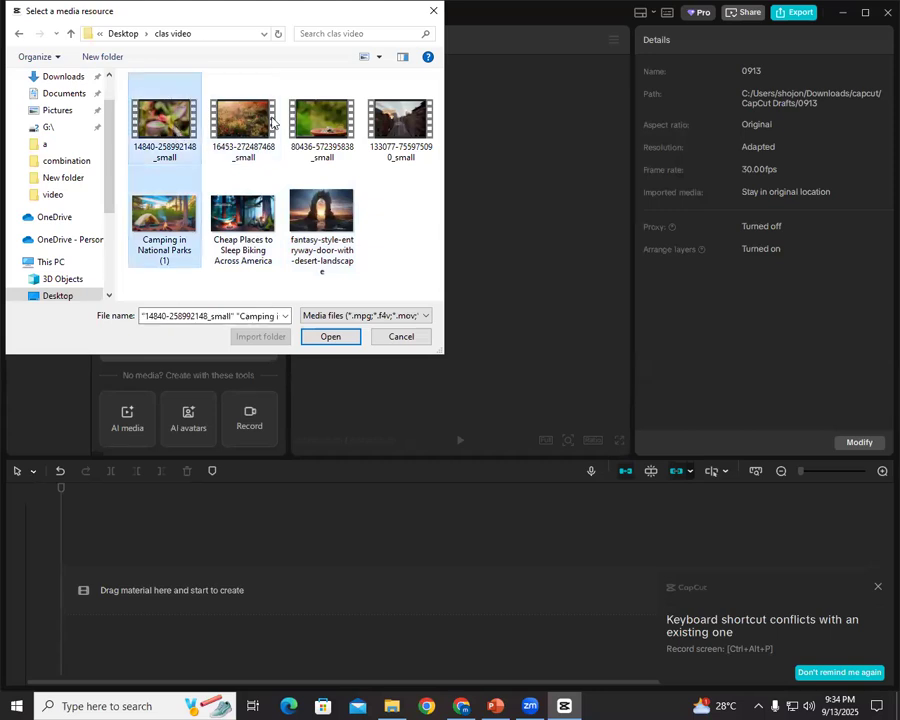
left_click(243, 120, "ctrl")
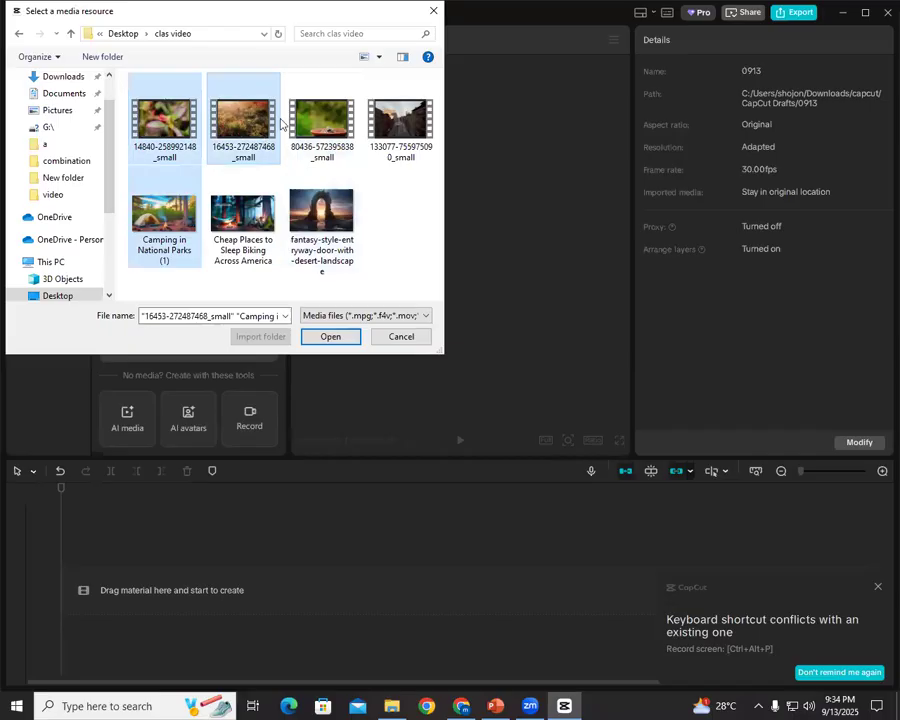
left_click(230, 92)
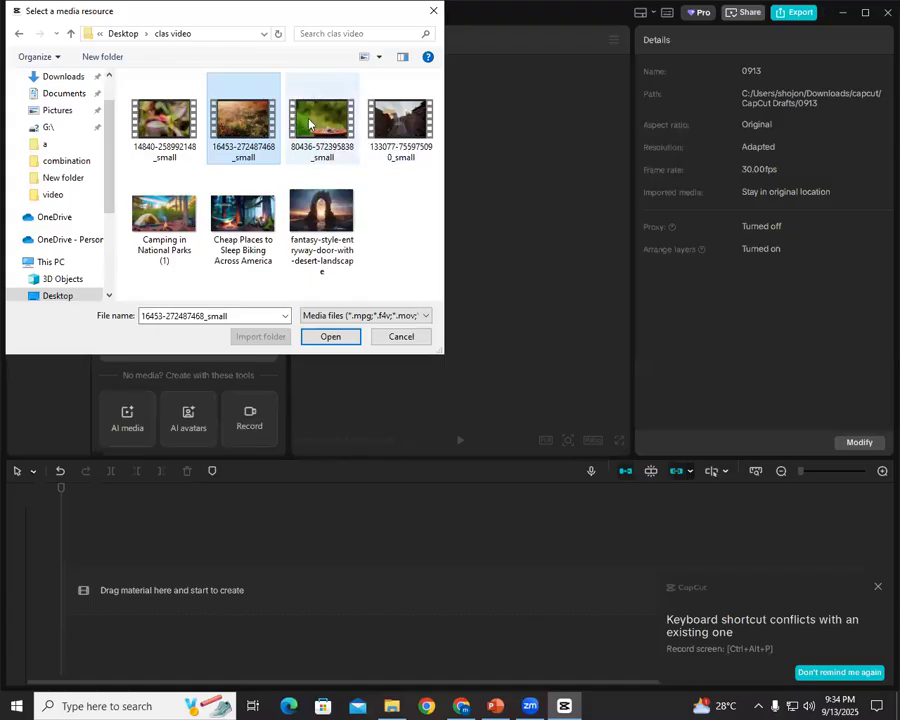
left_click(310, 125)
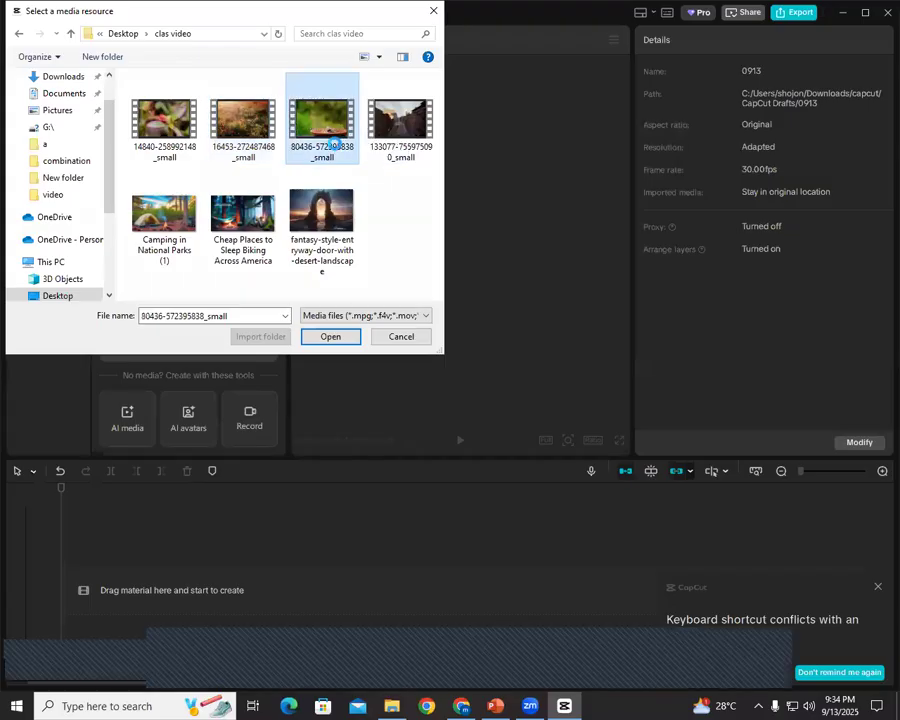
right_click(310, 119)
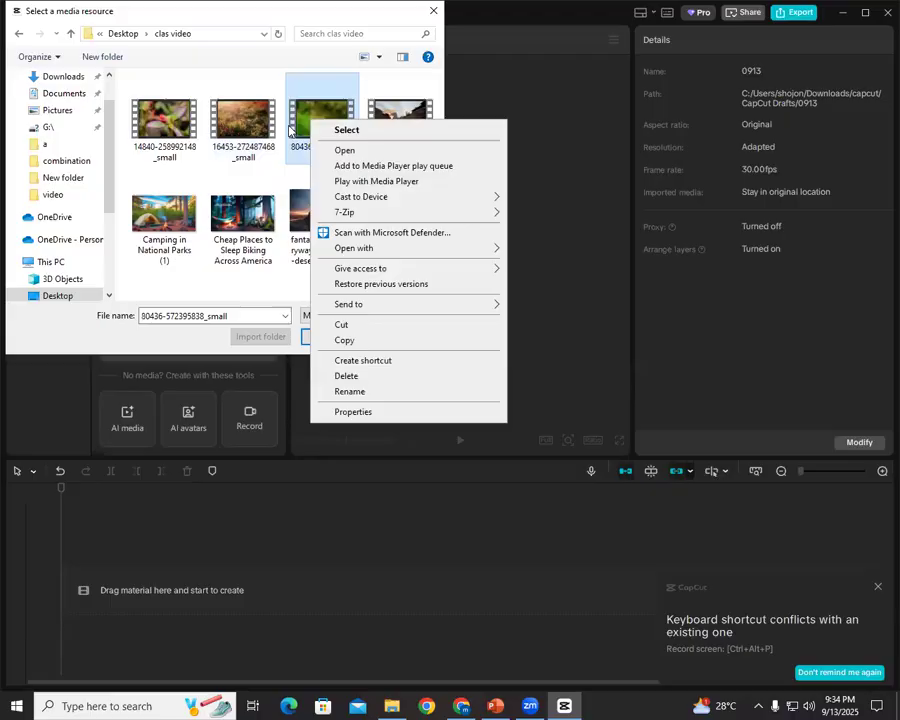
left_click(365, 92)
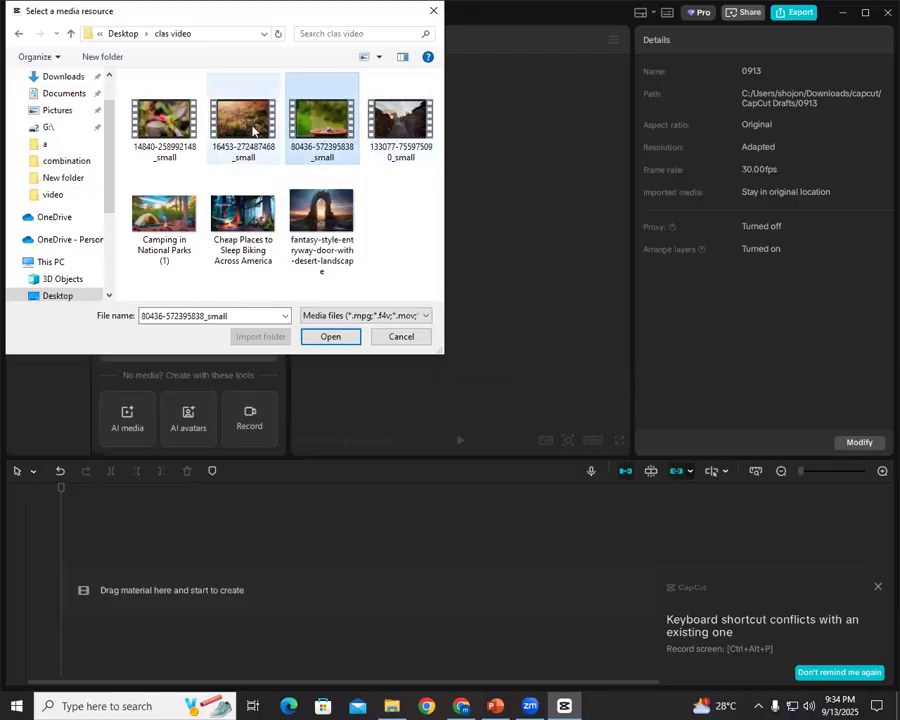
left_click(243, 120, "ctrl")
left_click(164, 215, "ctrl")
left_click(330, 336)
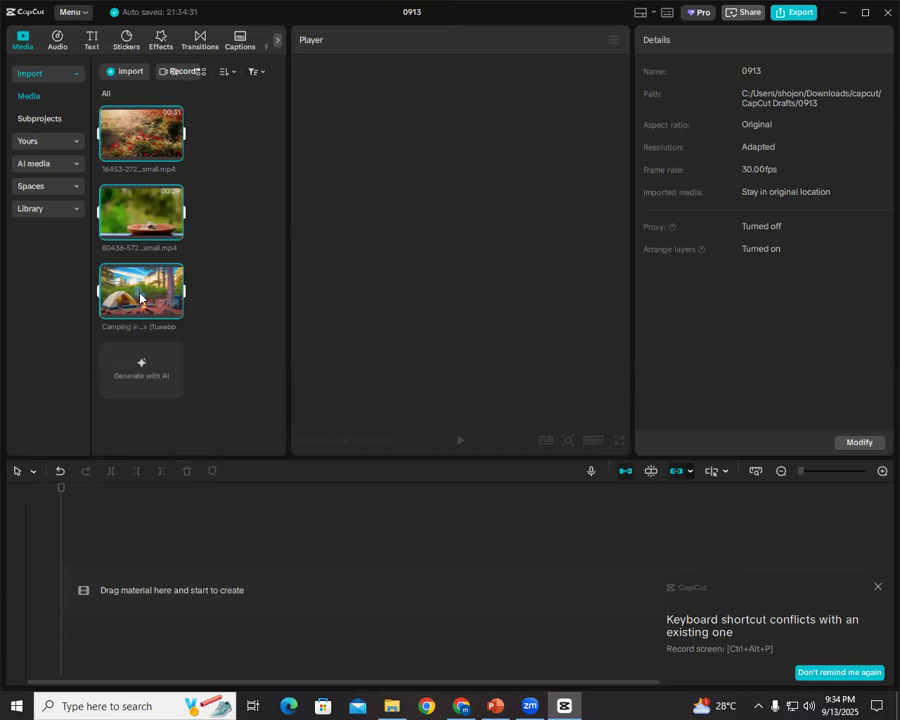
- Try placing the camping image on the timeline as a clip, and undo the placement
left_click_drag(138, 590, 125, 295)
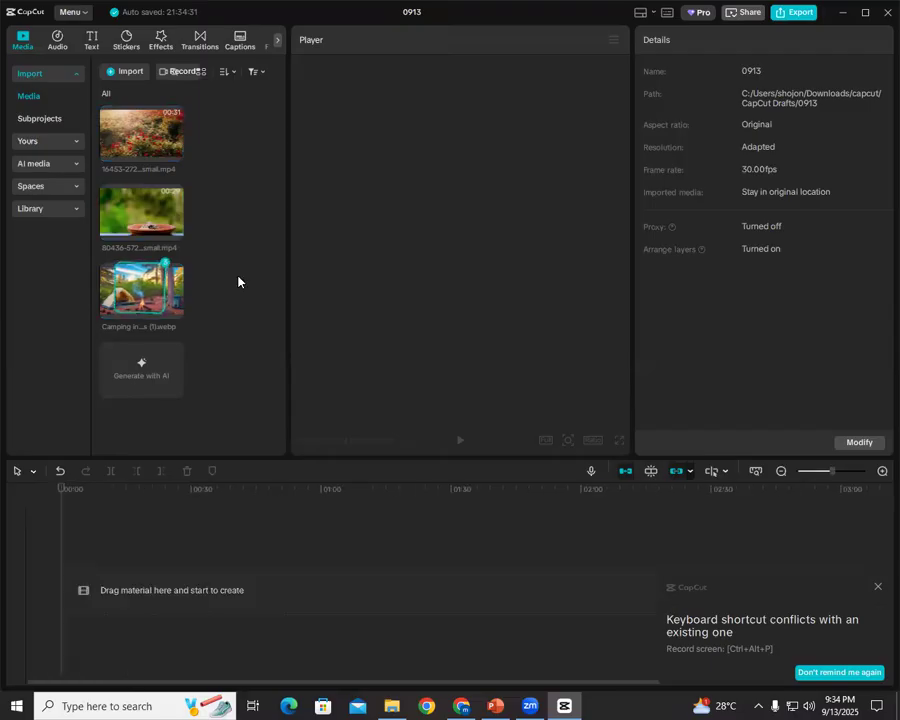
left_click(143, 287)
left_click_drag(143, 531, 150, 575)
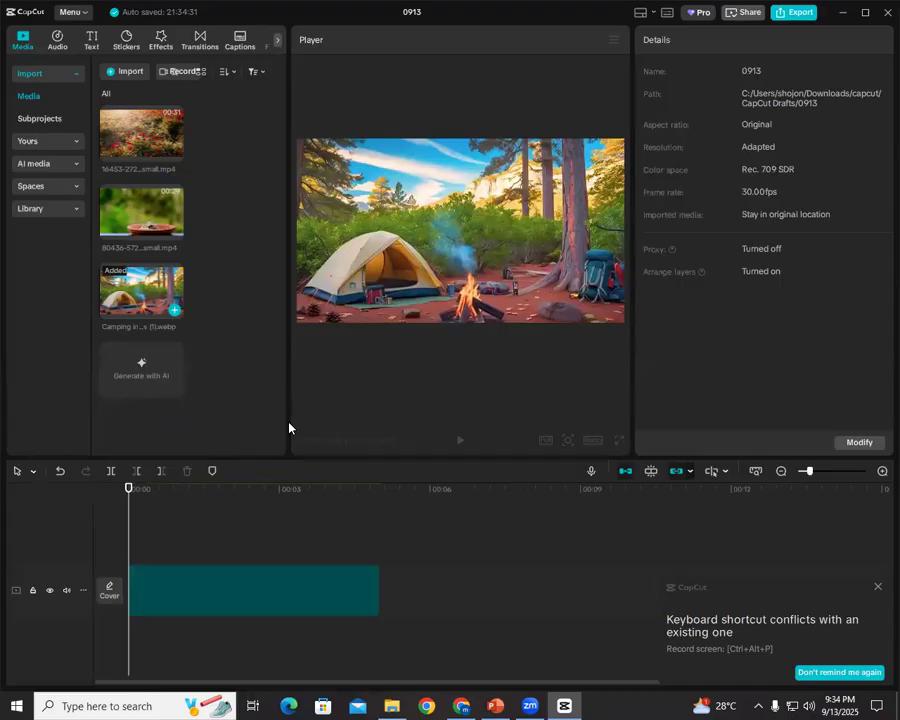
key("ctrl+z")
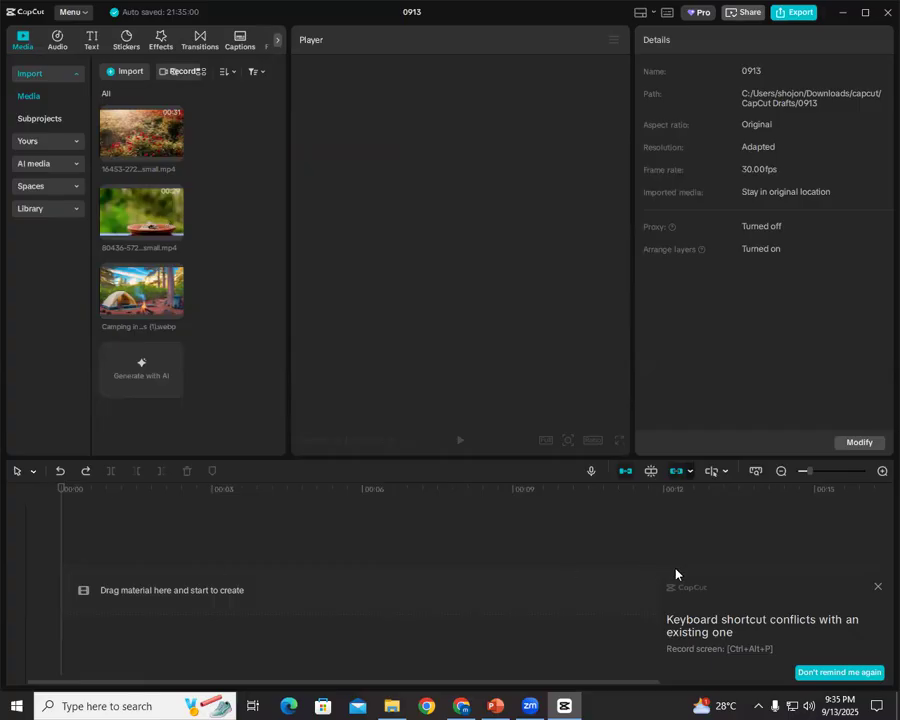
left_click(878, 587)
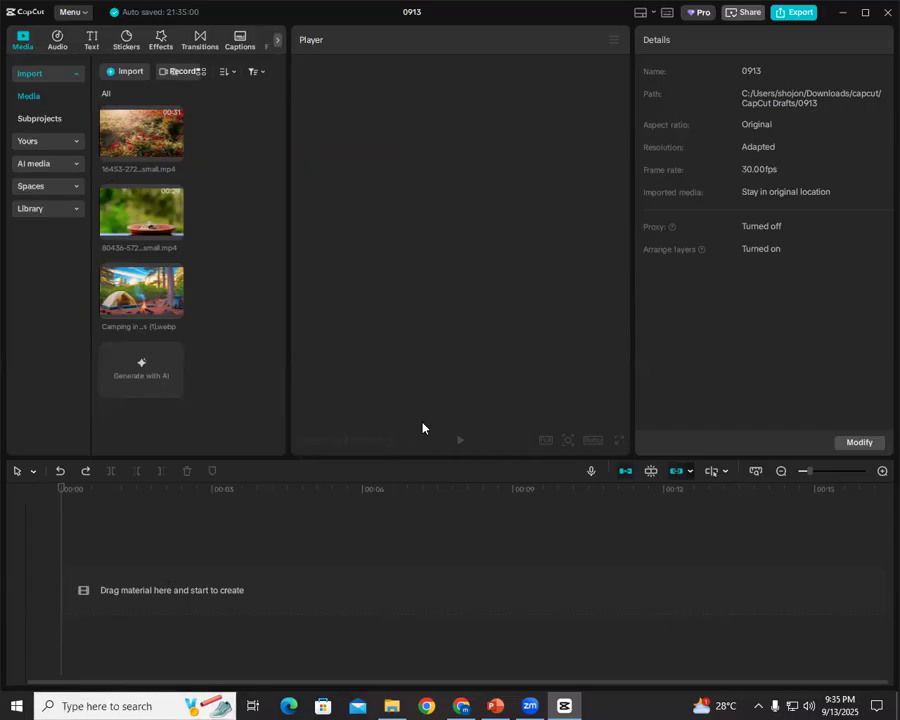
left_click(172, 312)
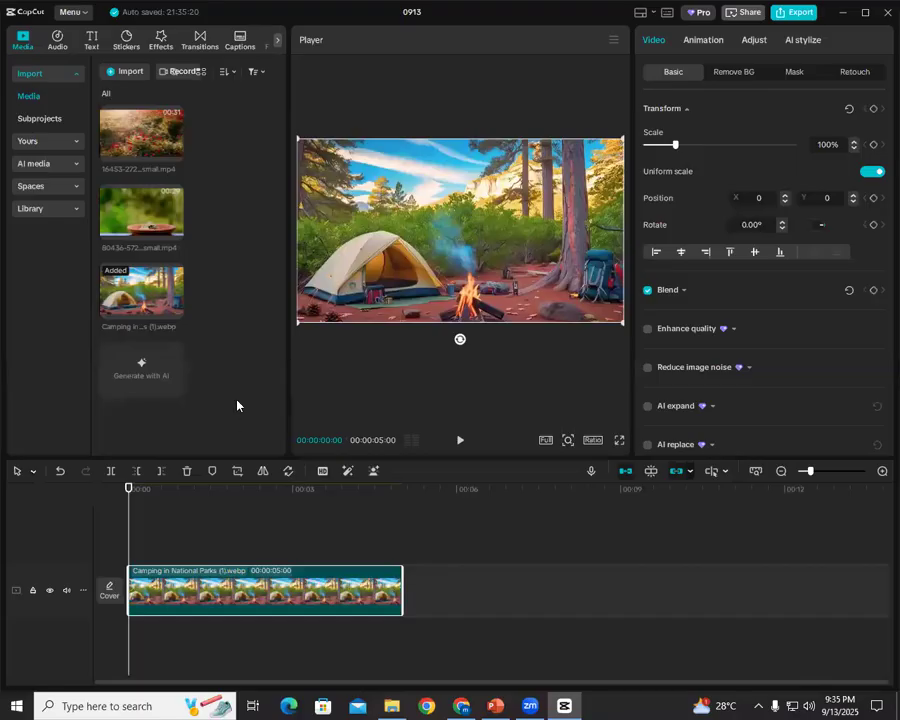
left_click(175, 233)
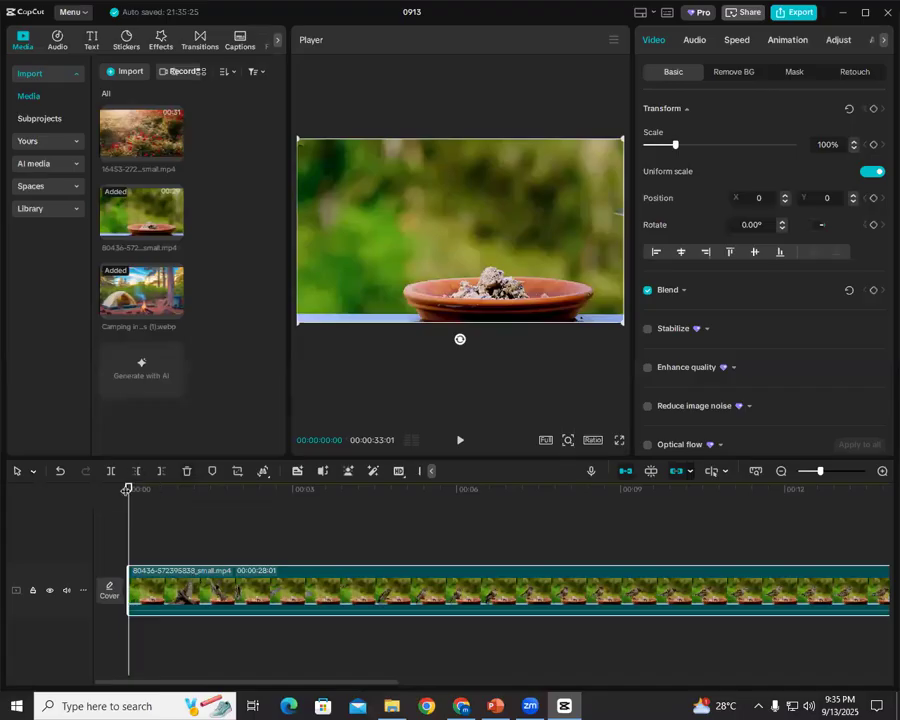
left_click_drag(820, 471, 798, 476)
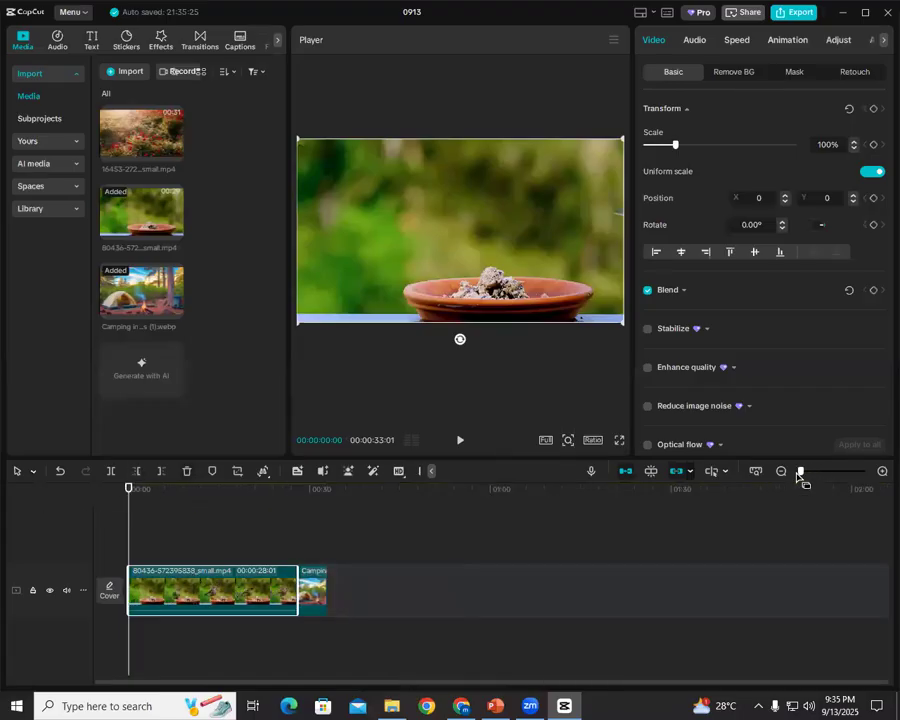
left_click(309, 594)
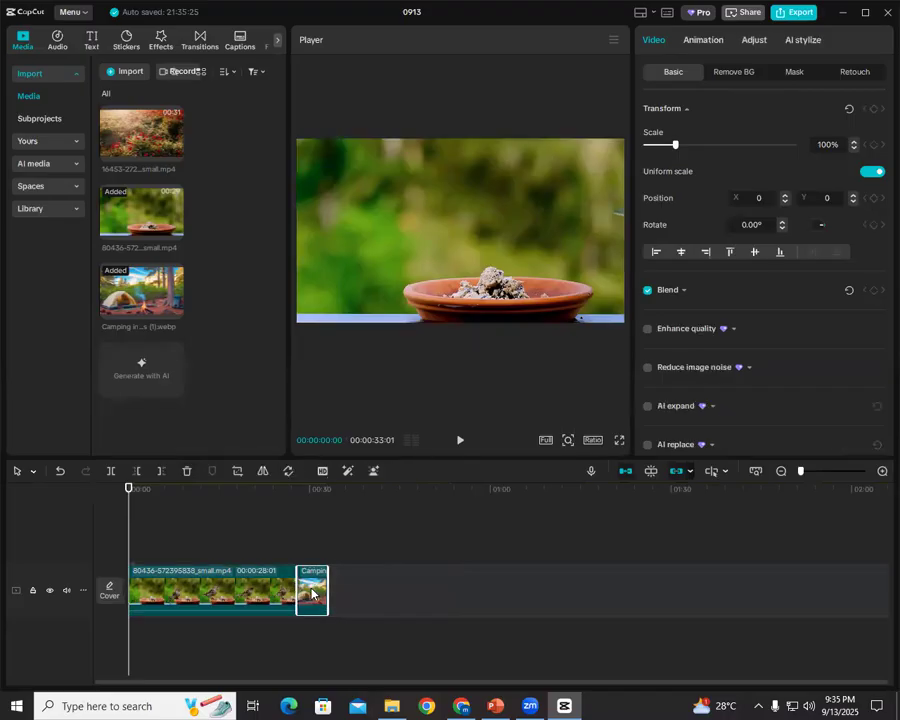
mouse_move(311, 594)
left_mouse_down()
mouse_move(129, 595)
mouse_move(310, 592)
mouse_move(329, 578)
mouse_move(300, 583)
left_mouse_up()
left_click(273, 586)
left_click(309, 590)
left_click_drag(296, 592, 140, 597)
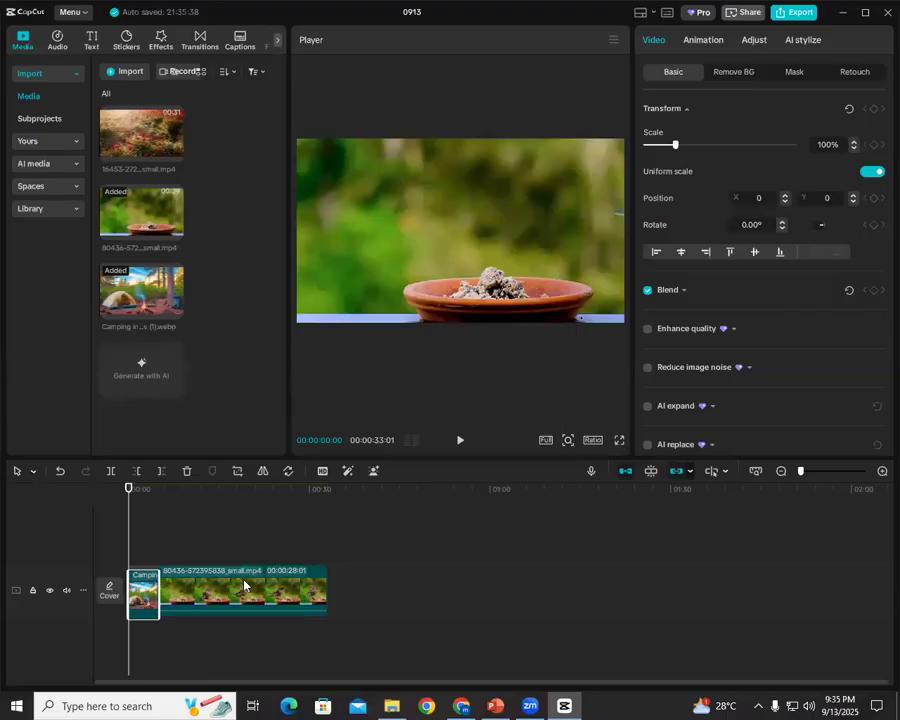
left_click(183, 593)
left_click(143, 595)
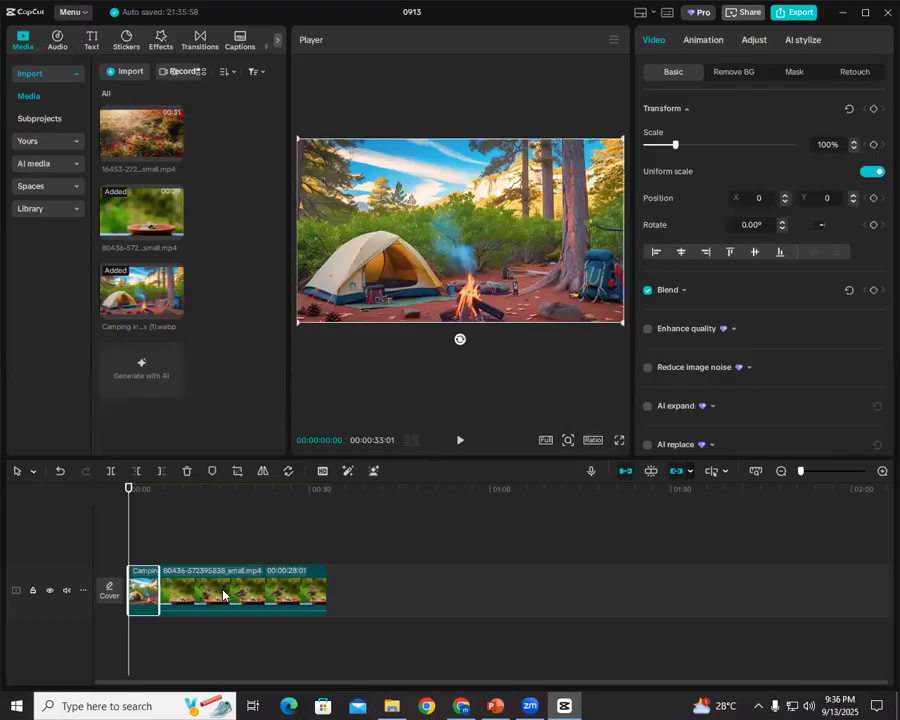
left_click(234, 594)
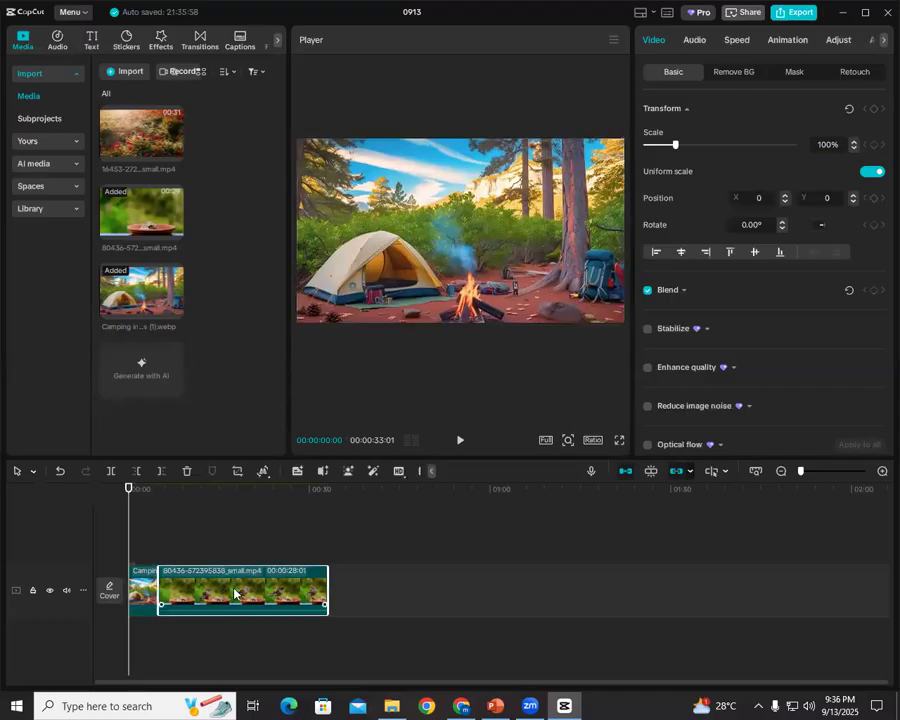
left_click(341, 594)
left_click(163, 592)
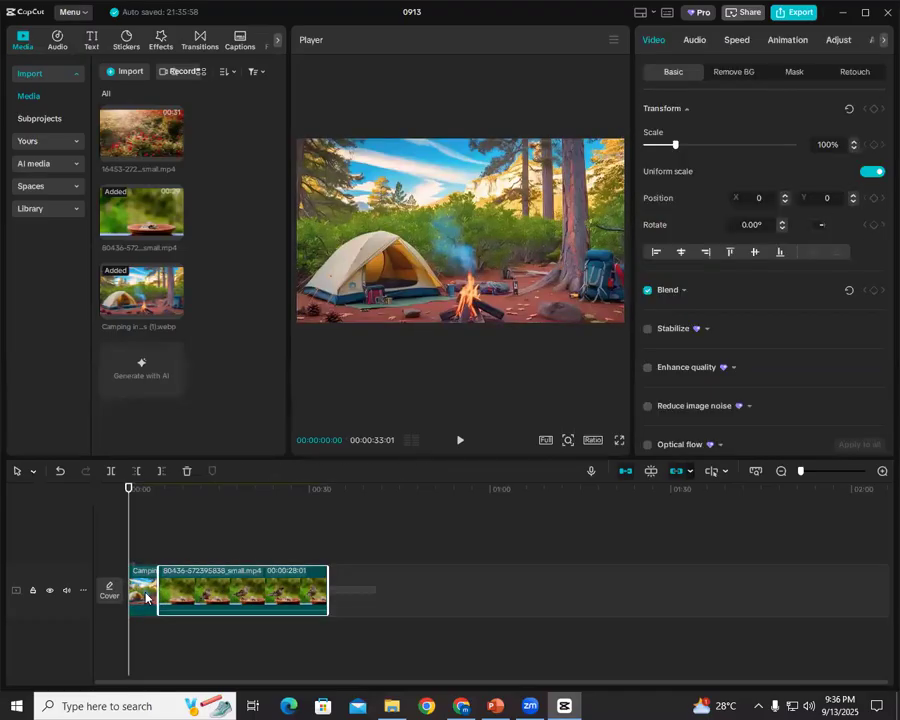
left_click(145, 592, "ctrl")
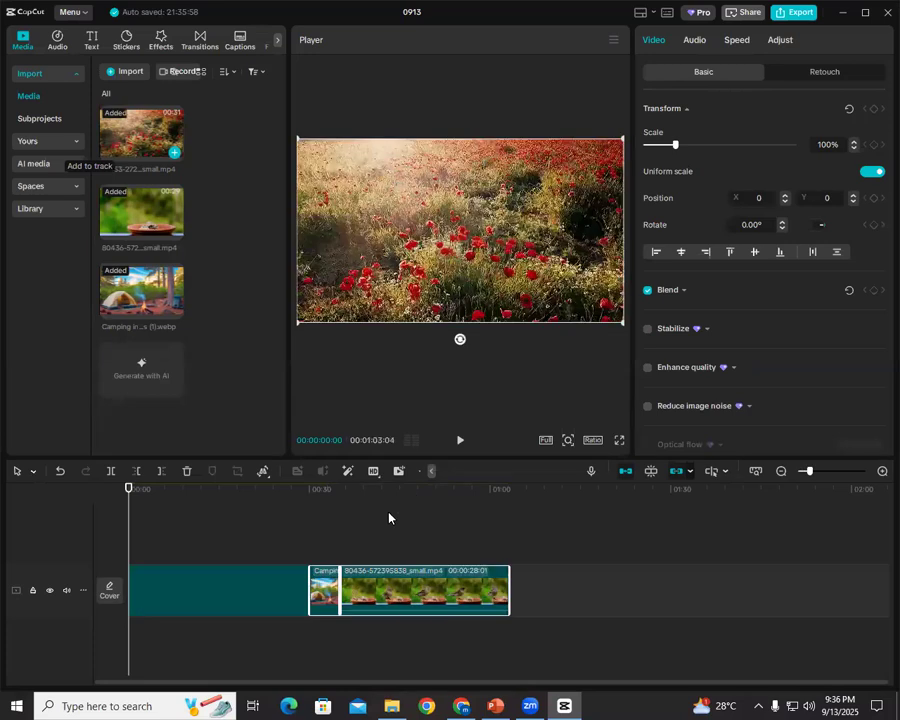
left_click_drag(221, 599, 436, 600)
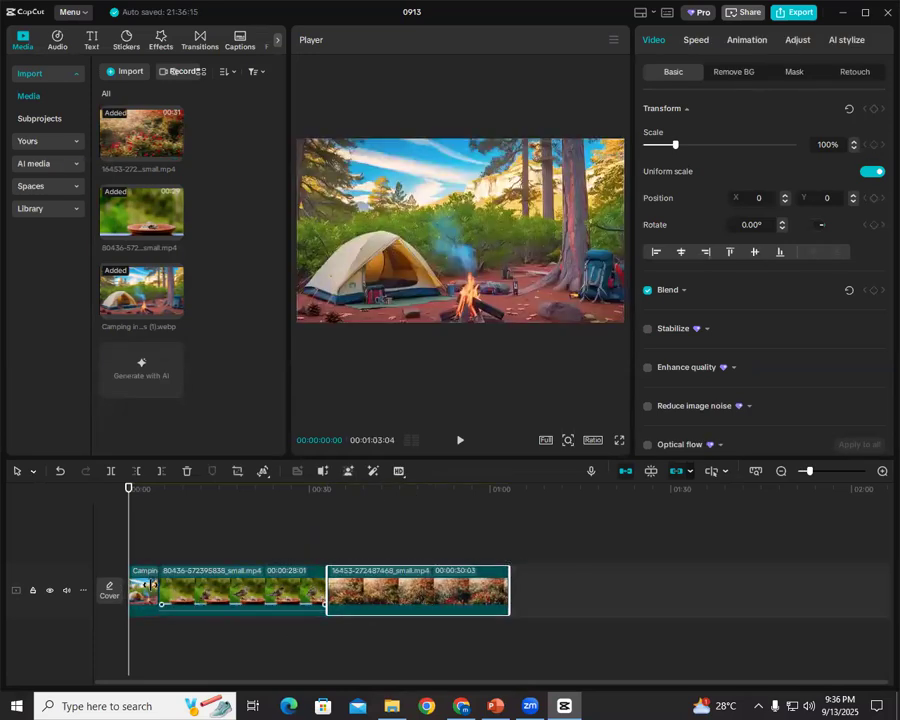
left_click_drag(364, 586, 220, 561)
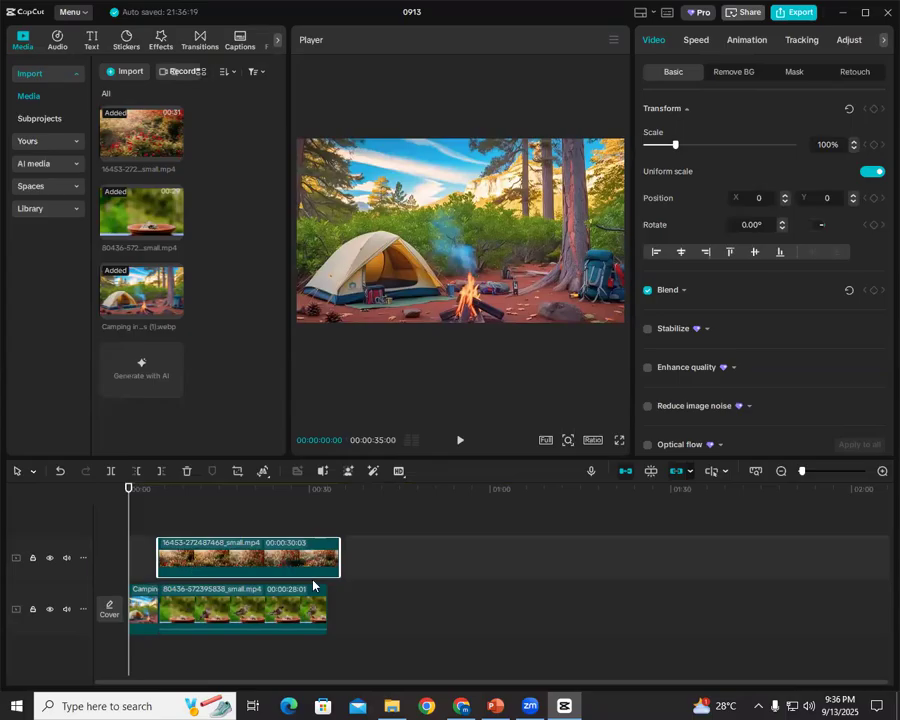
left_click(245, 598)
left_click_drag(383, 564, 456, 615)
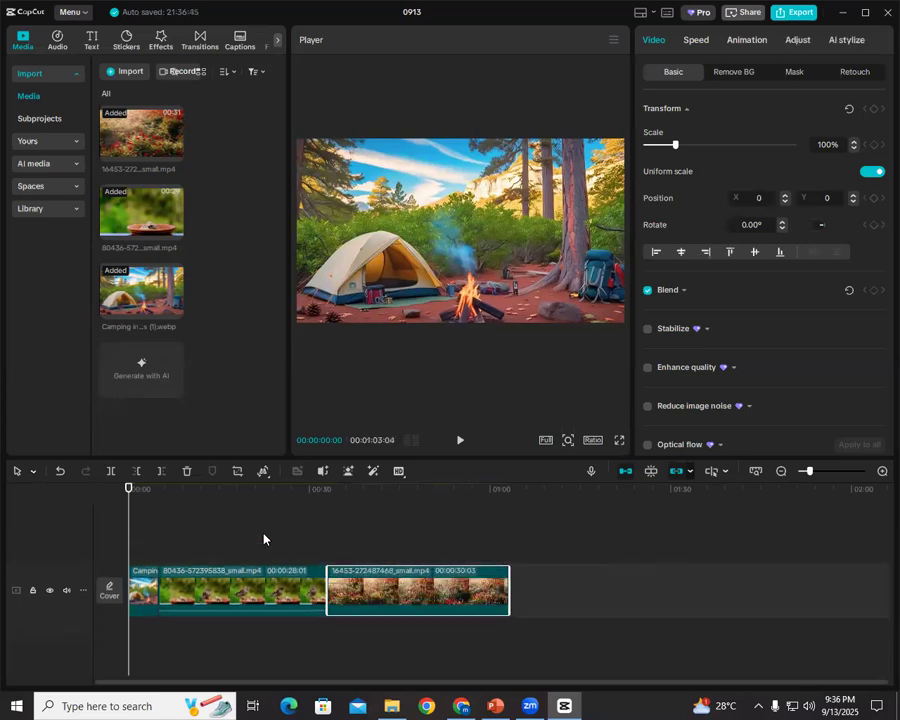
- Play the sequence from the start, skip ahead into the bird video, and pause playback at 00:00:17:00
key("space")
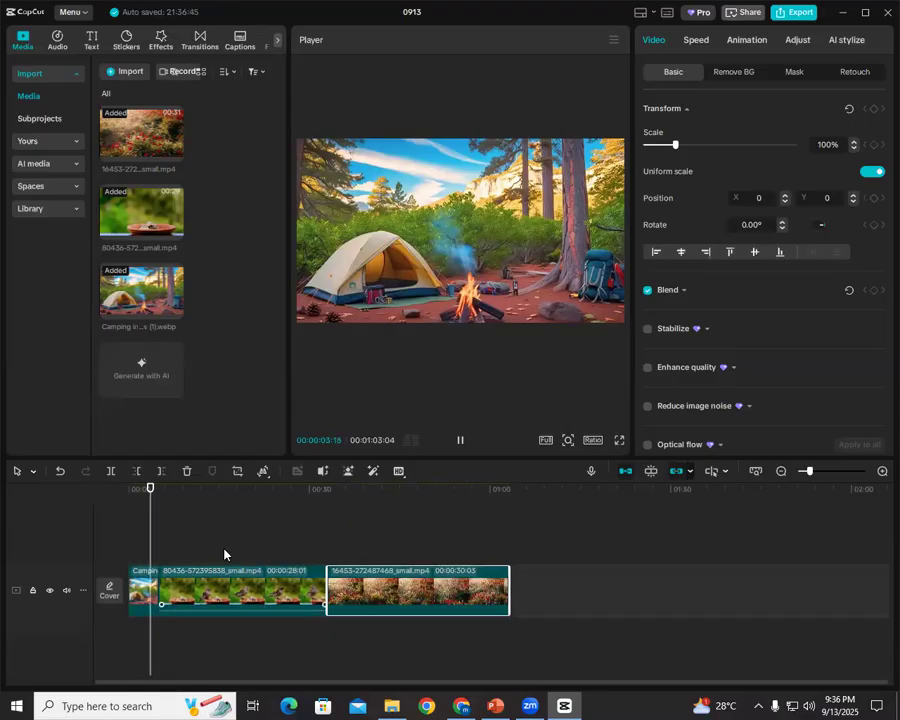
left_click_drag(157, 495, 182, 495)
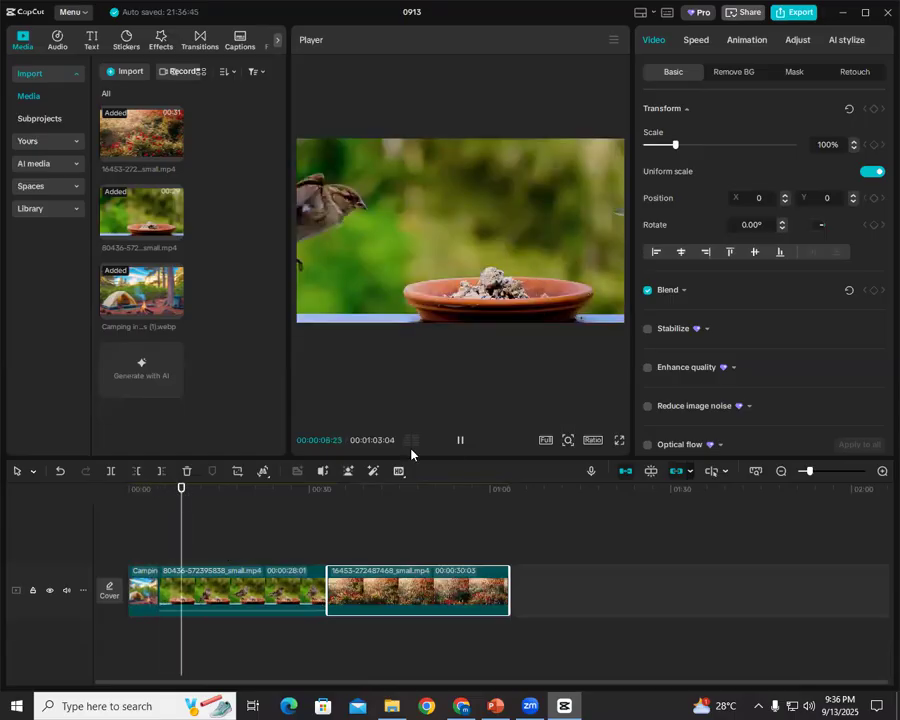
left_click(461, 440)
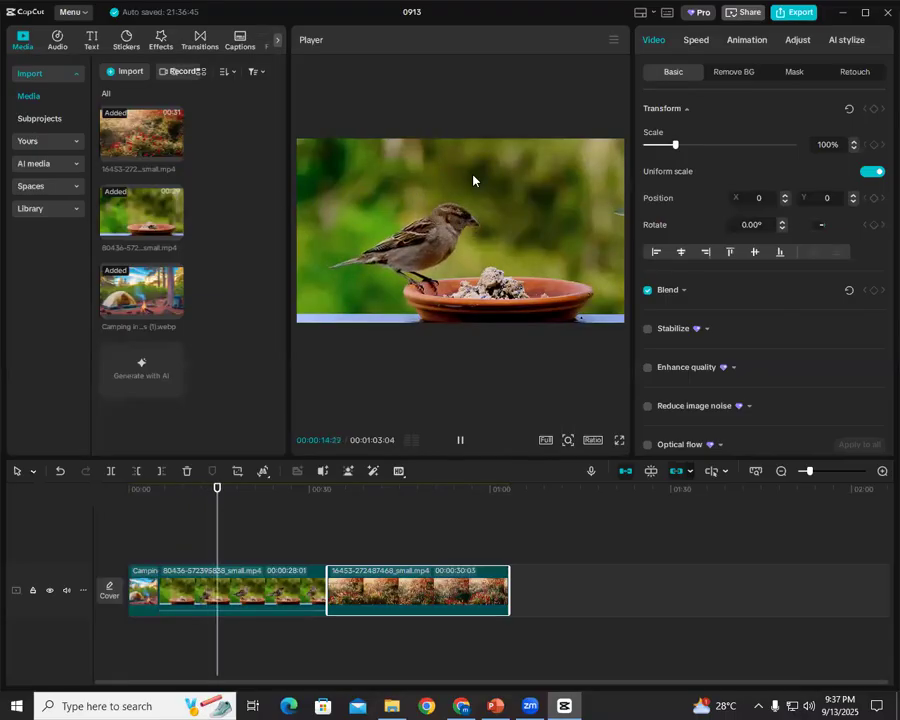
key("space")
- Select the bird clip and mark its transform settings, the Video, Audio, Speed, Animation and Adjust categories, and the timeline area with annotations
left_click(253, 591)
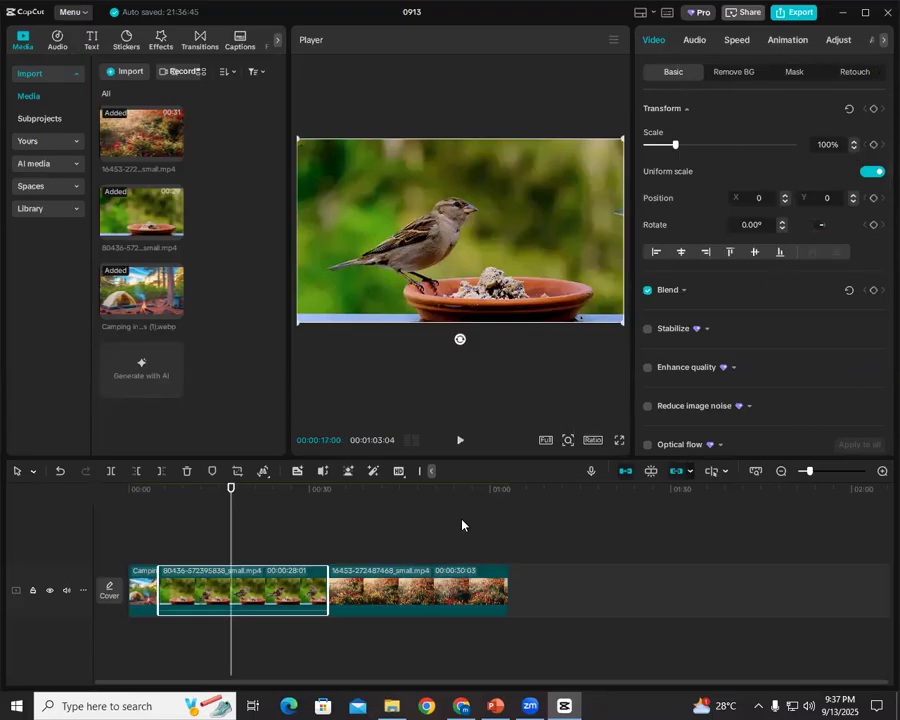
mouse_move(722, 58)
left_mouse_down()
mouse_move(663, 358)
mouse_move(644, 131)
mouse_move(687, 87)
mouse_move(668, 127)
mouse_move(655, 118)
mouse_move(684, 103)
left_mouse_up()
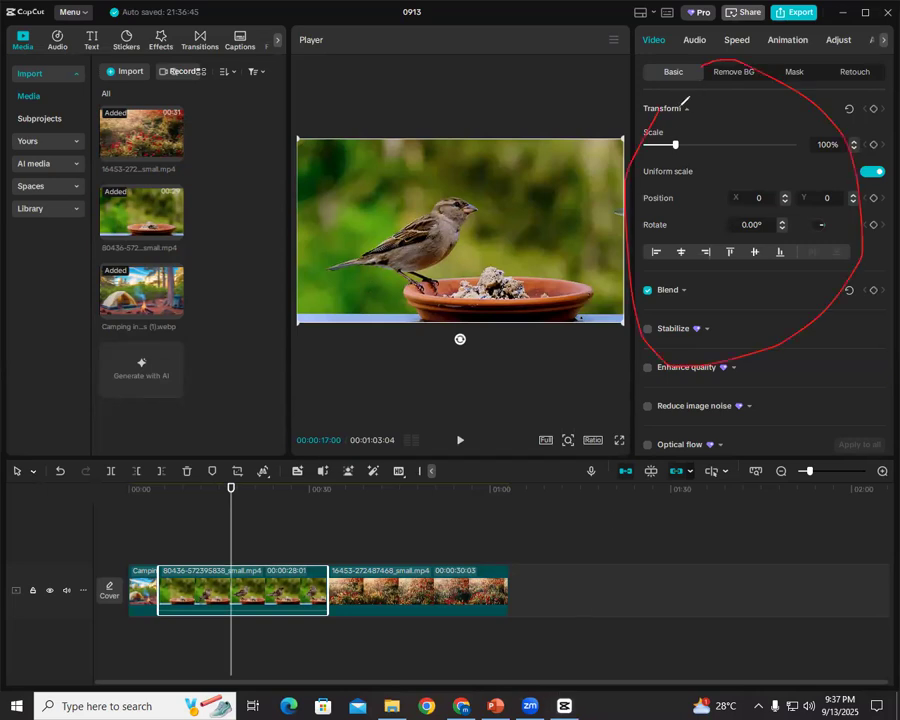
left_click_drag(690, 171, 660, 231)
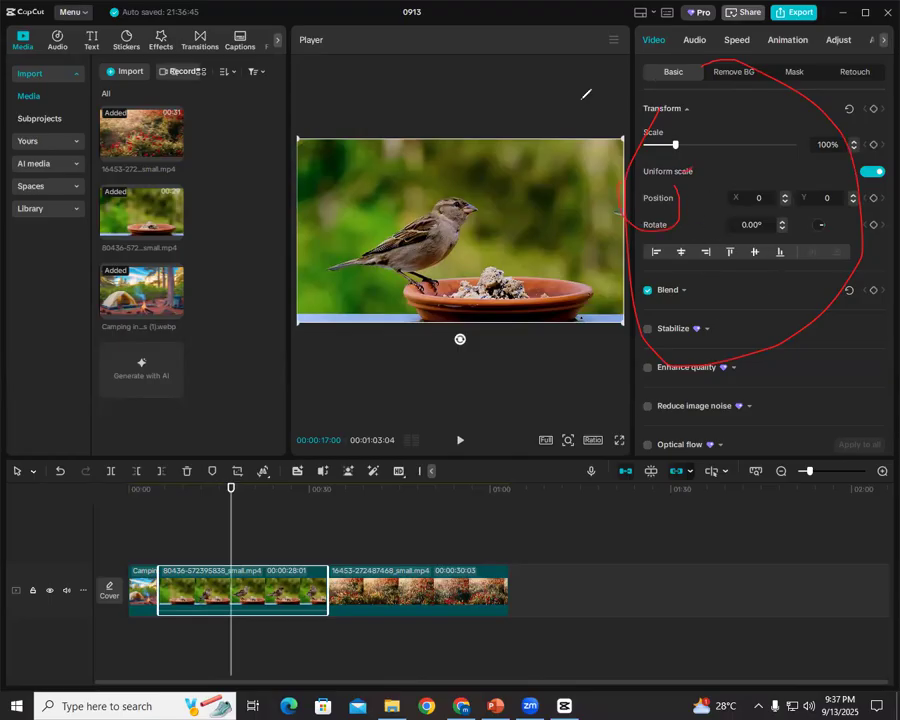
left_click_drag(645, 28, 668, 39)
mouse_move(752, 34)
left_mouse_down()
mouse_move(749, 57)
mouse_move(700, 66)
left_mouse_up()
left_click_drag(778, 56, 800, 53)
mouse_move(297, 561)
left_mouse_down()
mouse_move(269, 595)
mouse_move(258, 557)
left_mouse_up()
mouse_move(162, 488)
left_mouse_down()
mouse_move(330, 614)
mouse_move(136, 464)
left_mouse_up()
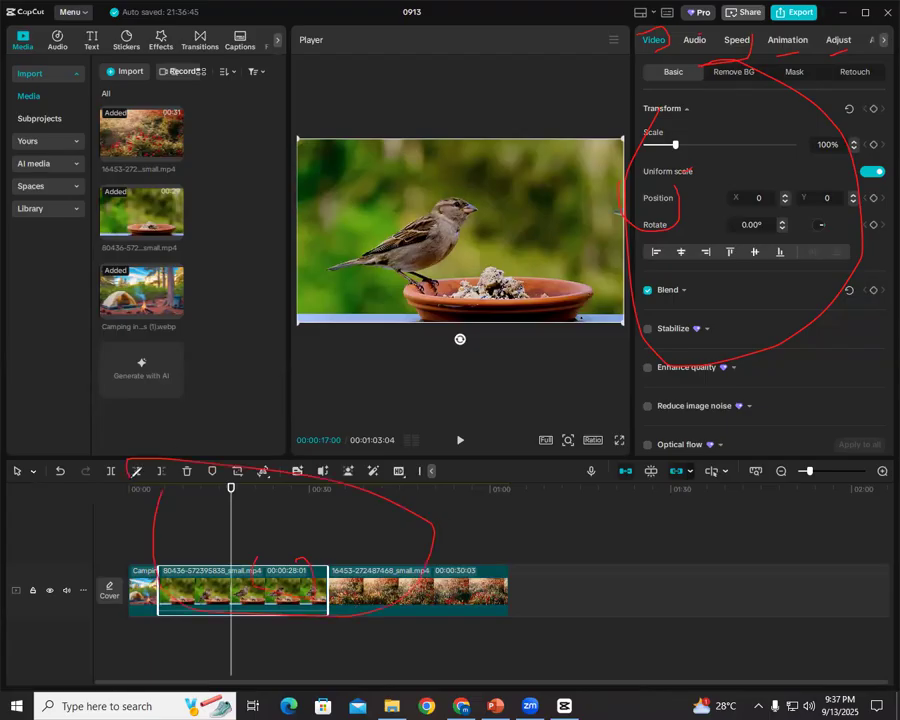
mouse_move(386, 222)
left_mouse_down()
mouse_move(430, 210)
mouse_move(397, 217)
left_mouse_up()
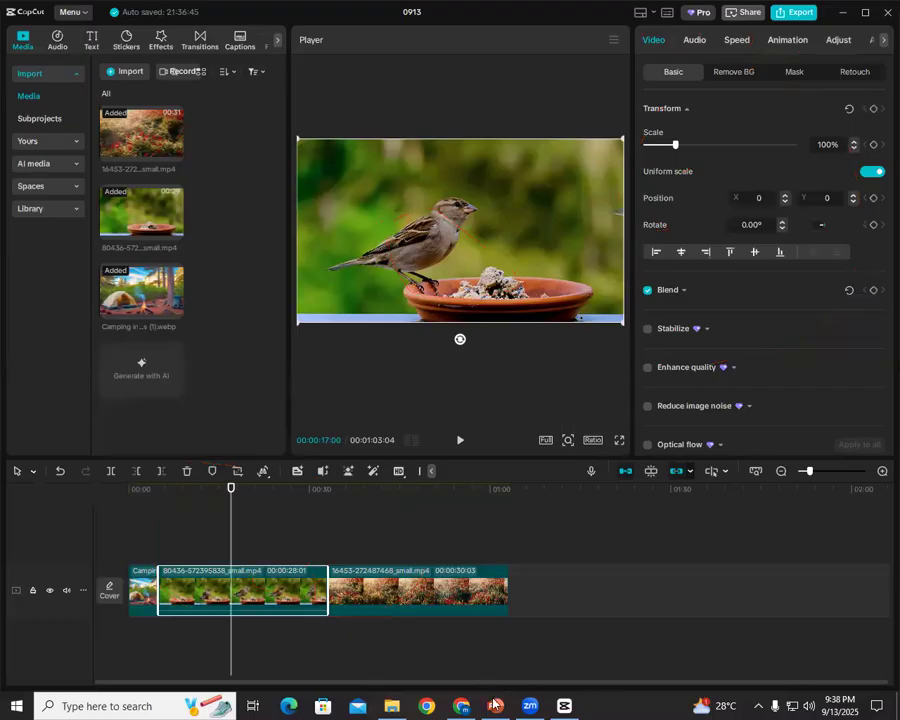
- Switch to the Ghorkonnya - Uparjok YouTube channel in Chrome, look through its playlists, and open its list of videos
left_click(493, 705)
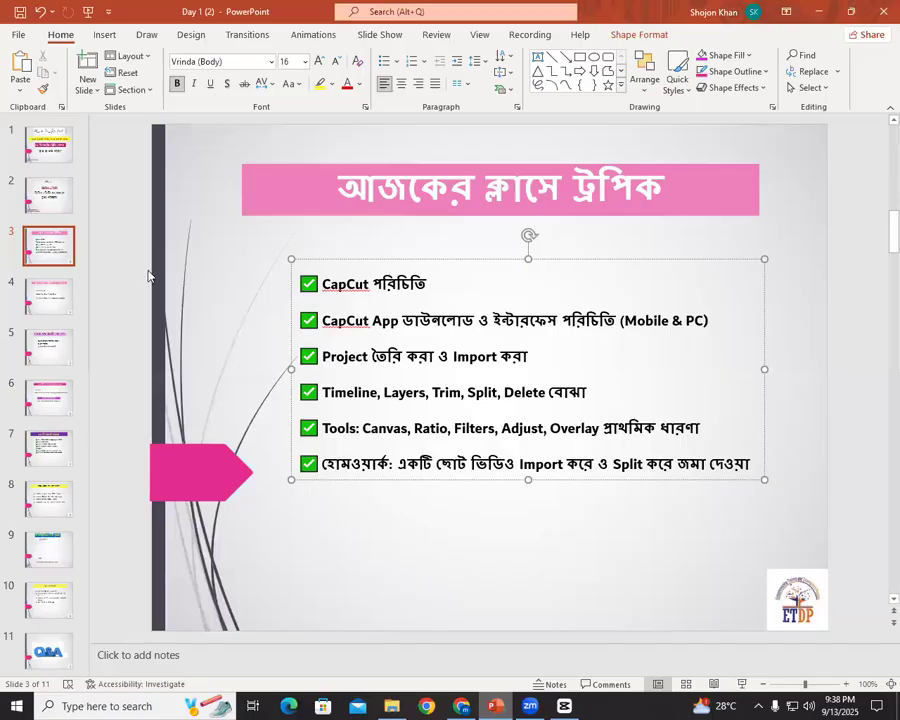
left_click(462, 705)
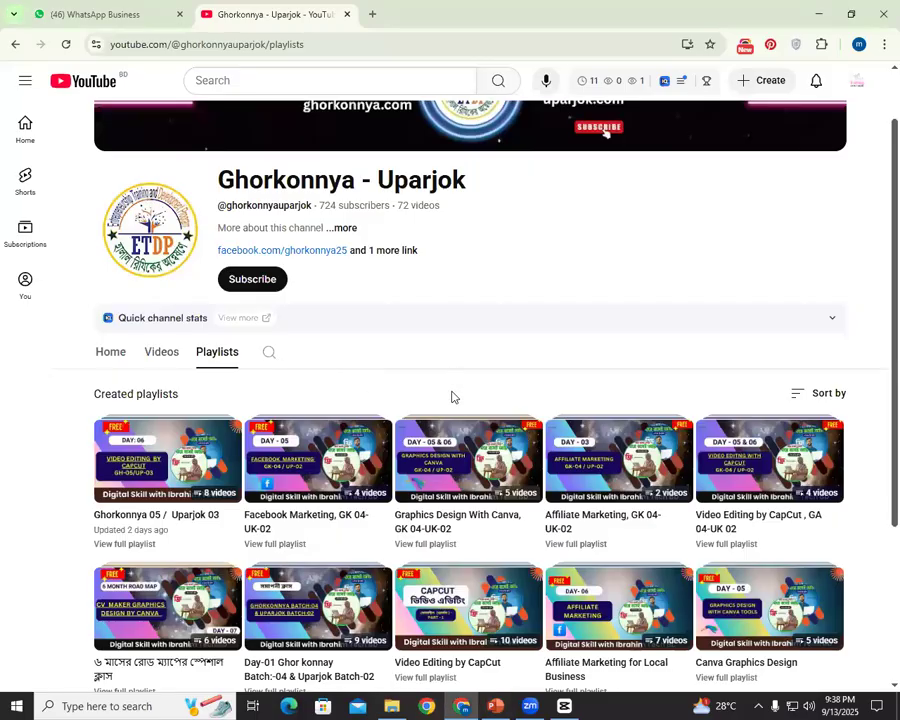
scroll(452, 392, "down", 3)
scroll(472, 572, "down", 2)
scroll(472, 572, "up", 2)
left_click(162, 220)
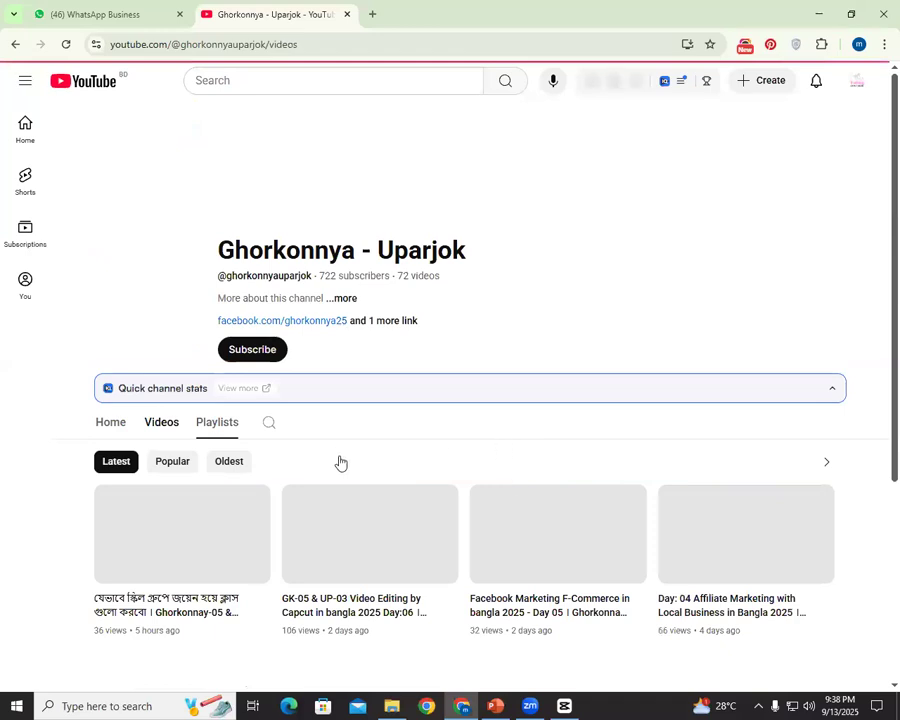
- Examine the channel's uploaded class videos, looking for the CapCut mobile video editing lesson Part 1
scroll(279, 270, "down", 5)
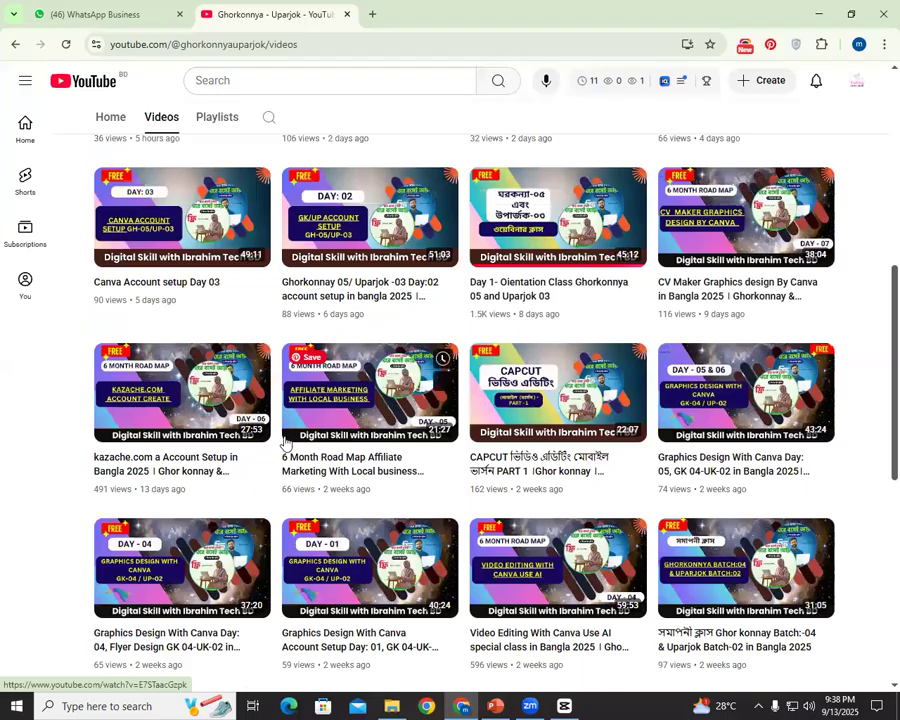
scroll(285, 443, "up", 2)
scroll(487, 388, "up", 1)
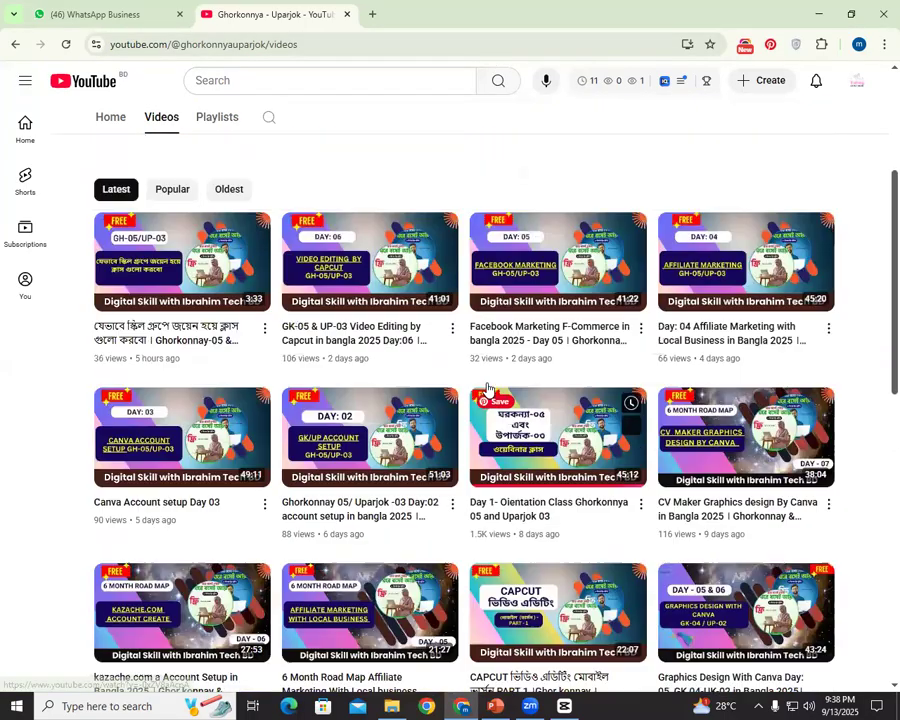
scroll(487, 390, "down", 1)
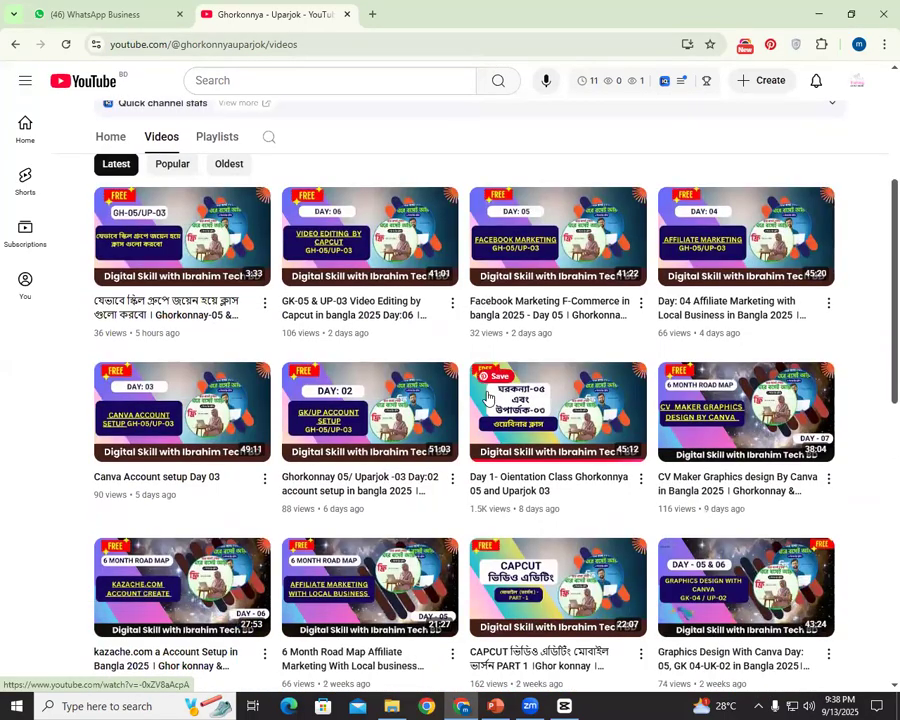
scroll(487, 397, "down", 6)
scroll(497, 303, "down", 6)
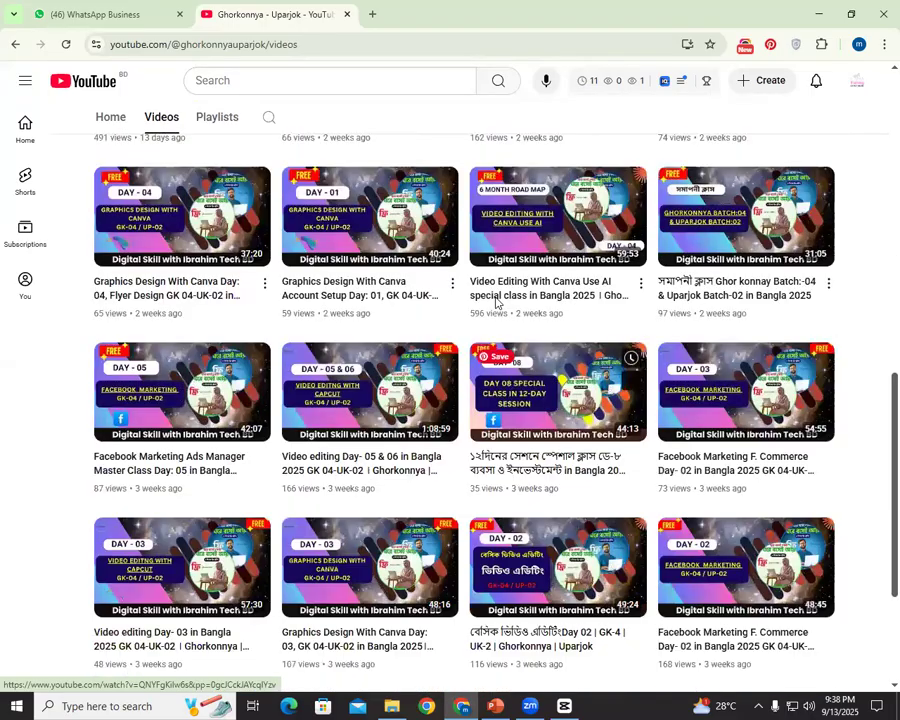
scroll(460, 430, "up", 1)
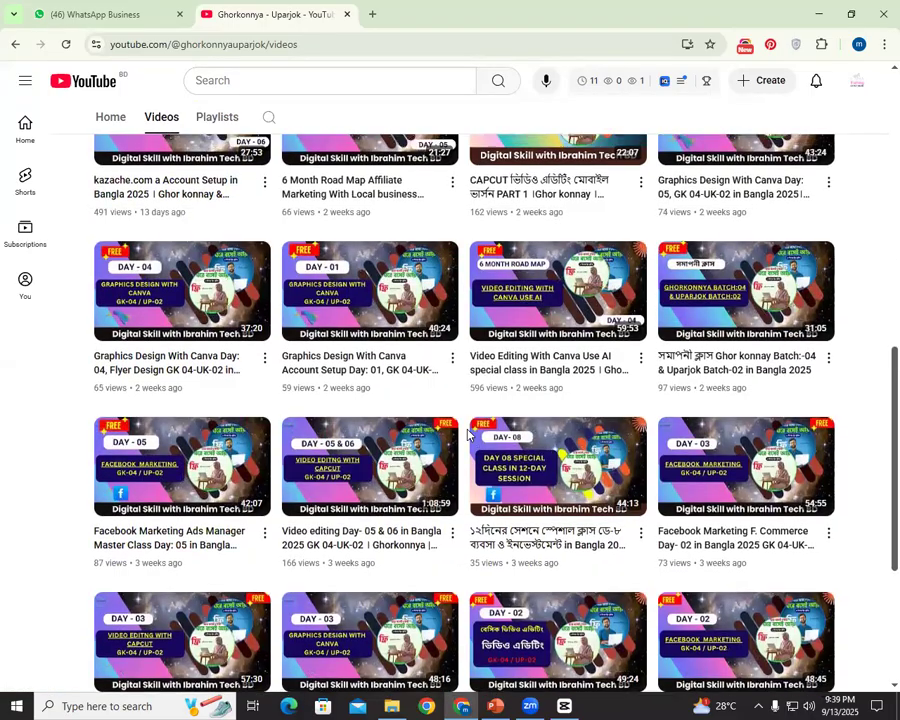
scroll(467, 432, "up", 2)
scroll(466, 430, "down", 2)
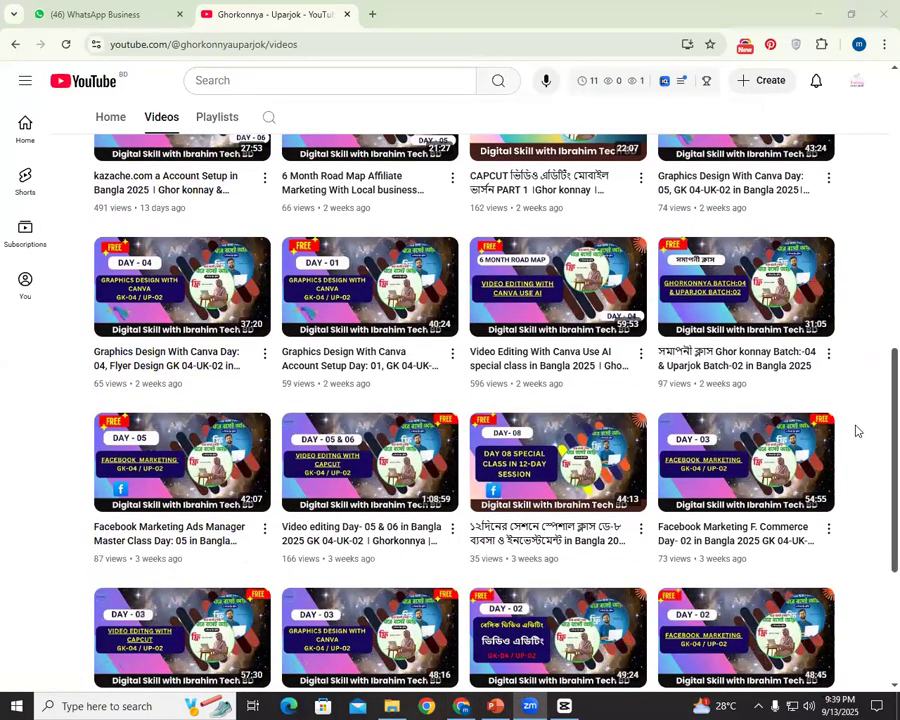
scroll(852, 427, "up", 3)
scroll(856, 429, "up", 2)
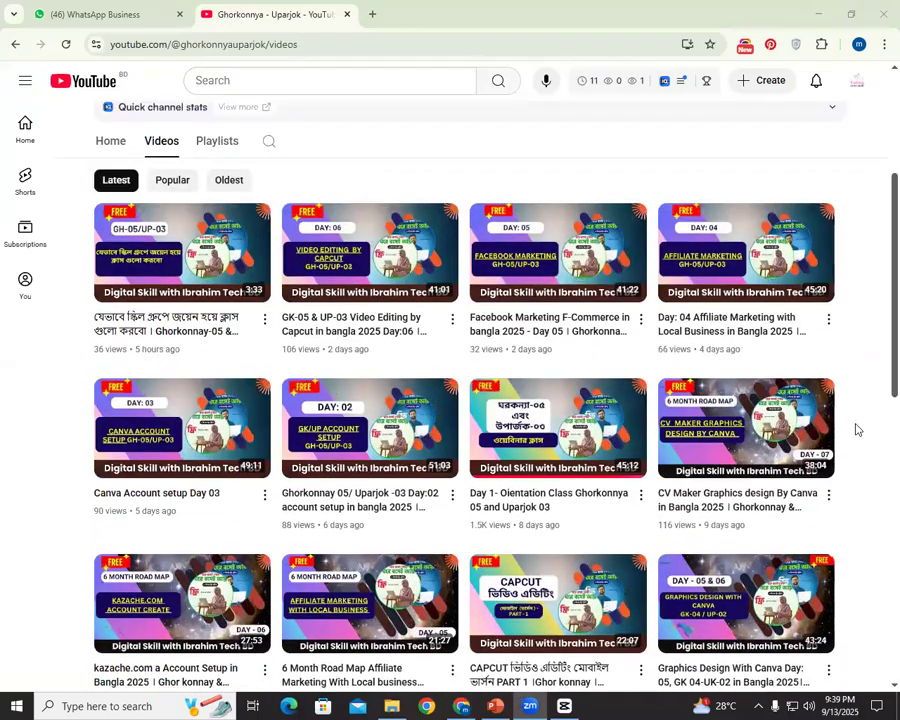
scroll(800, 390, "up", 1)
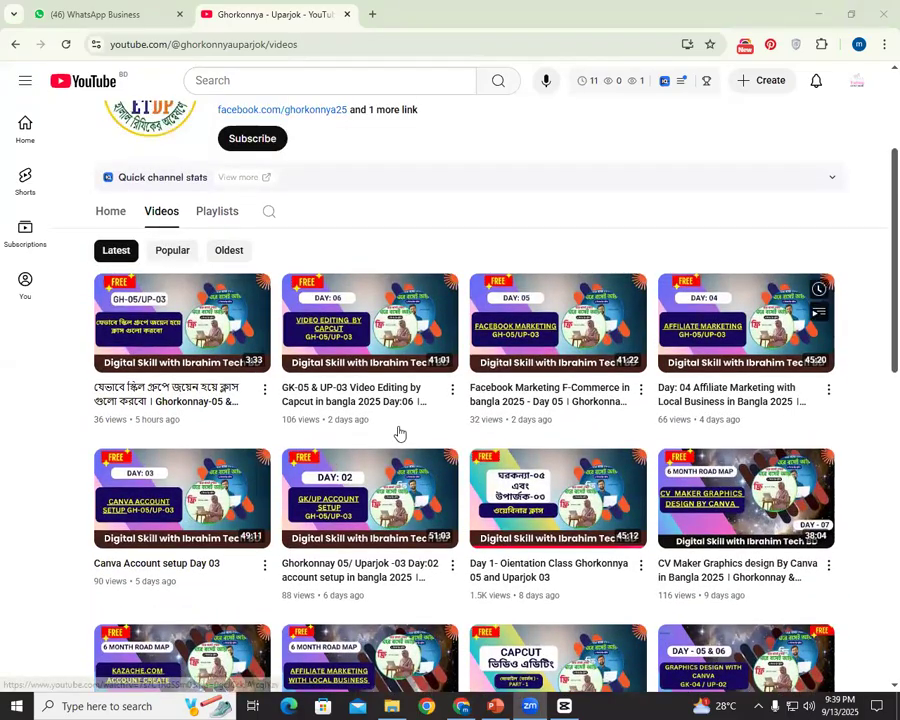
scroll(290, 436, "down", 2)
scroll(285, 437, "down", 1)
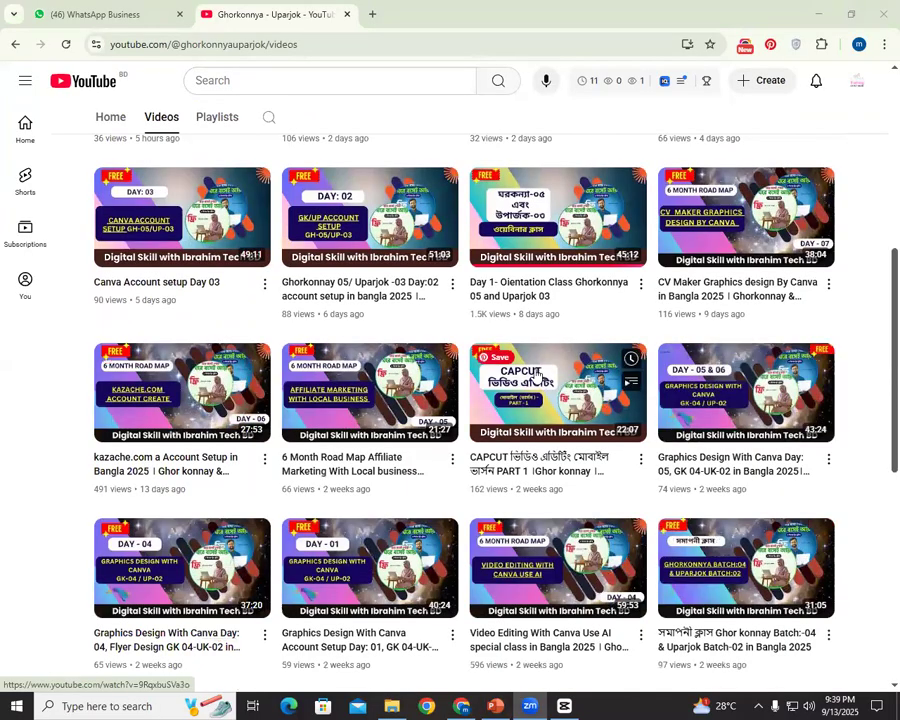
right_click(536, 375)
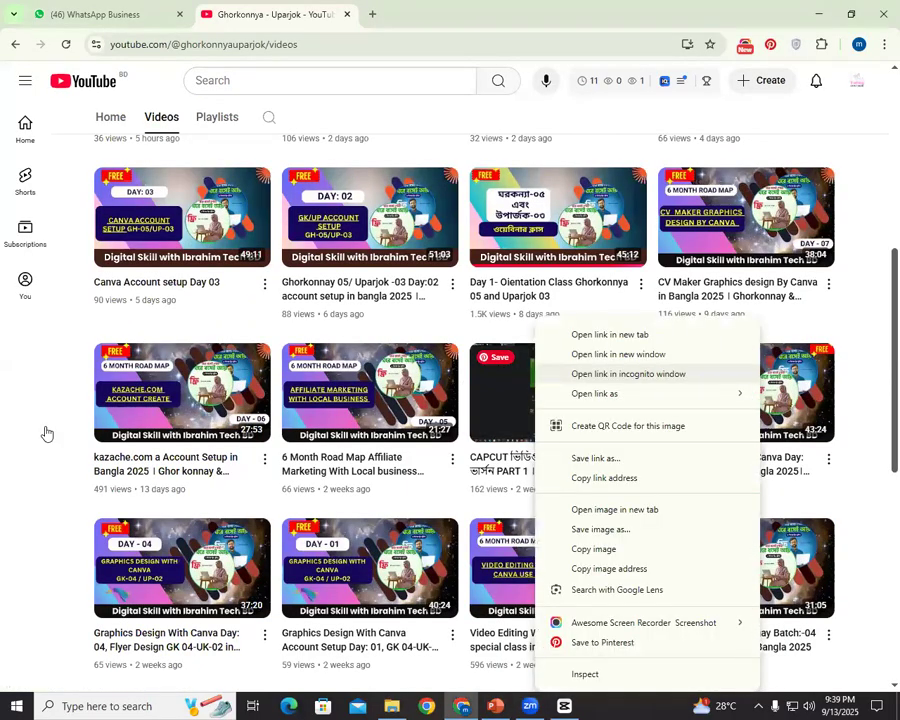
left_click(47, 432)
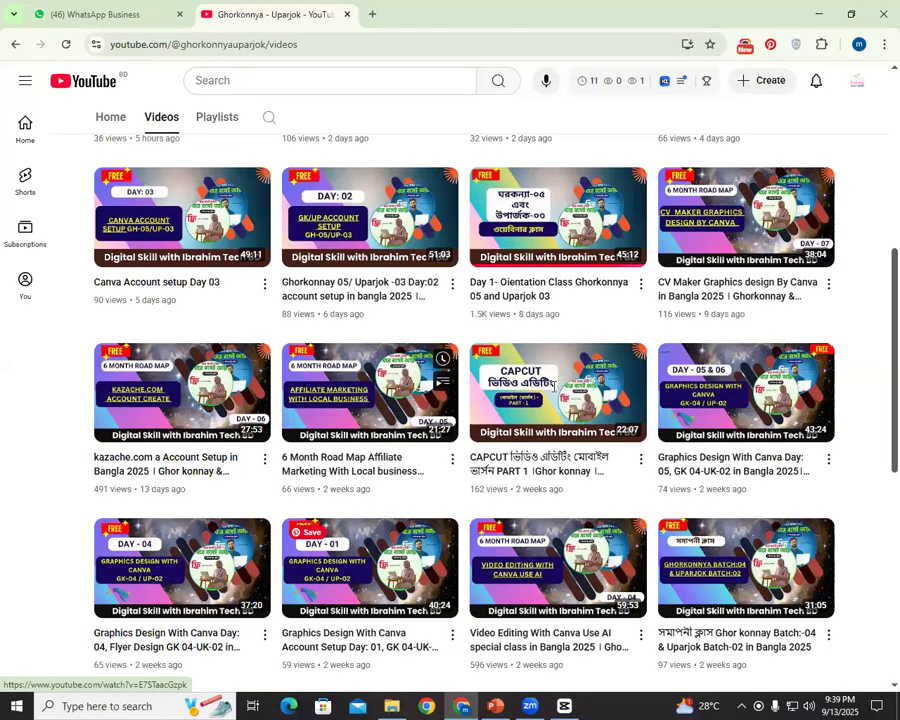
- Show the class topics slide in PowerPoint, return to CapCut, and extend the end of the poppy clip to about 28 seconds long
key("alt+Tab")
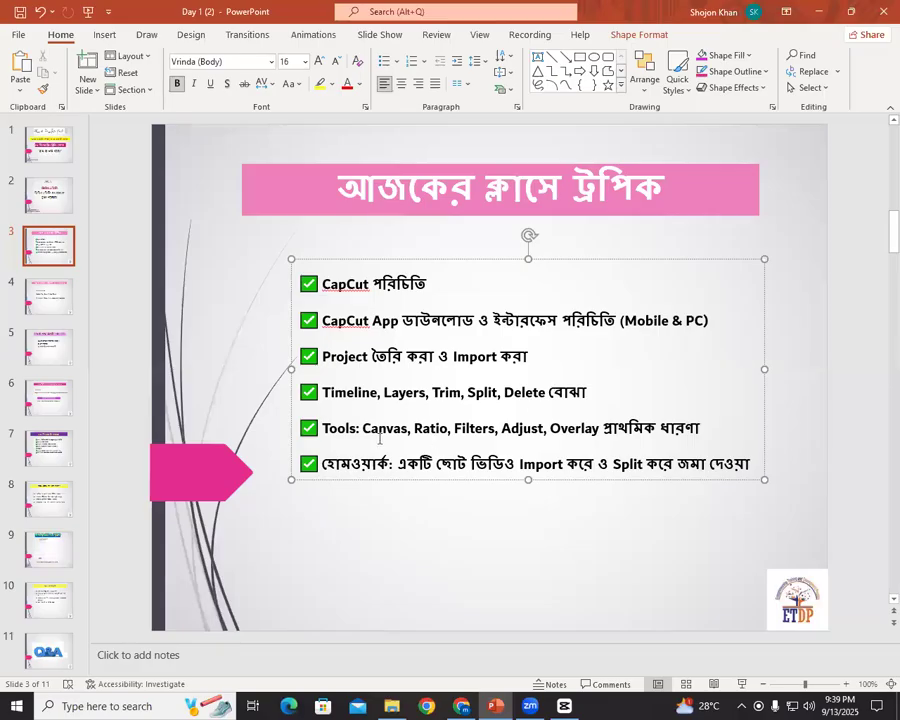
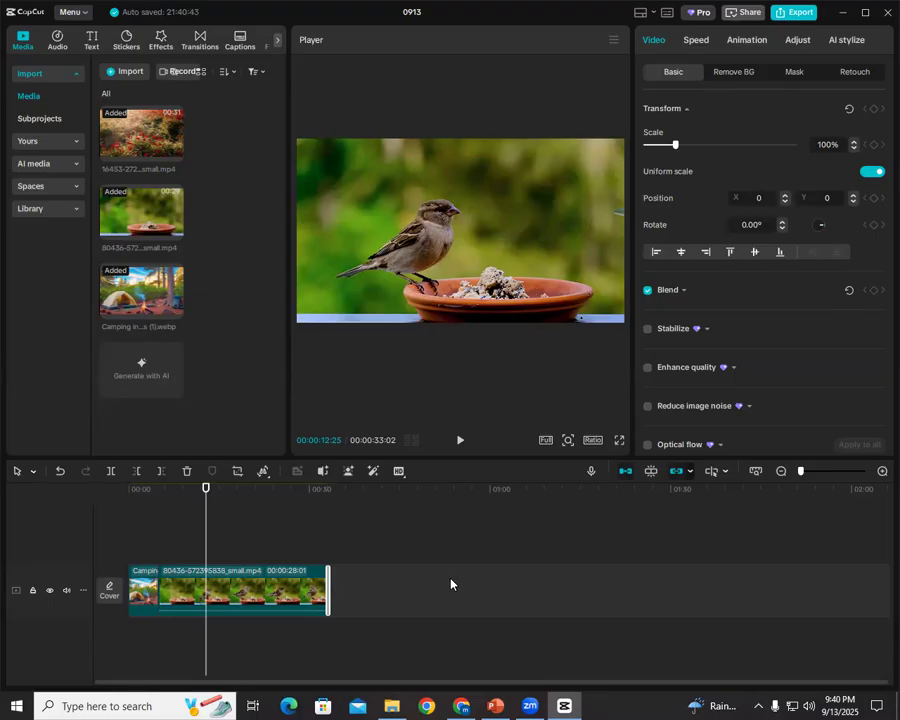
left_click_drag(330, 587, 494, 590)
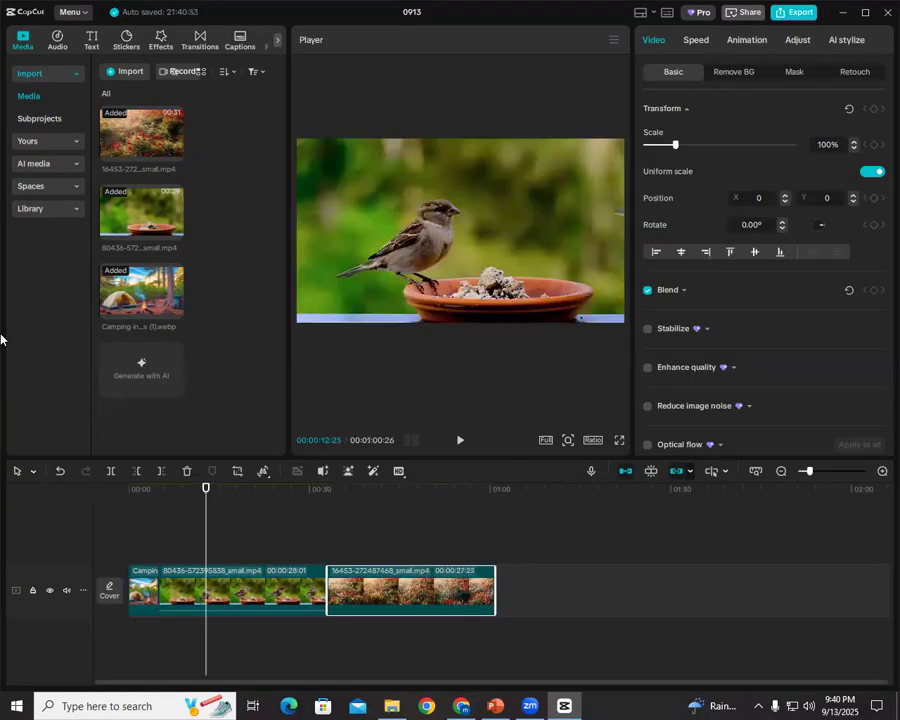
- Switch to PowerPoint and highlight the word Split in the Timeline, Layers, Trim line of the class topics slide
left_click(497, 706)
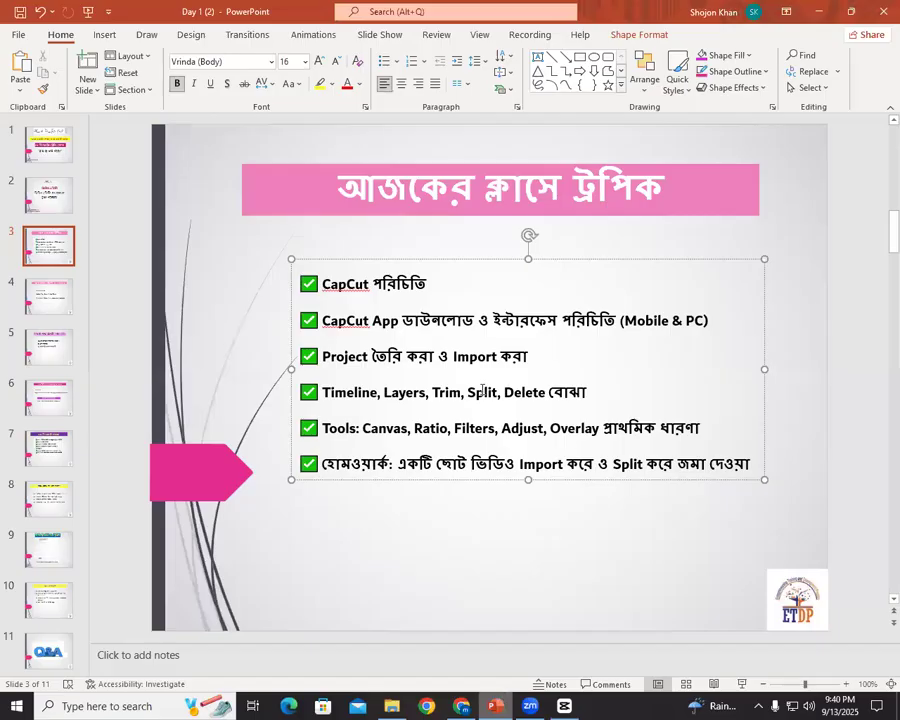
left_click_drag(467, 392, 497, 396)
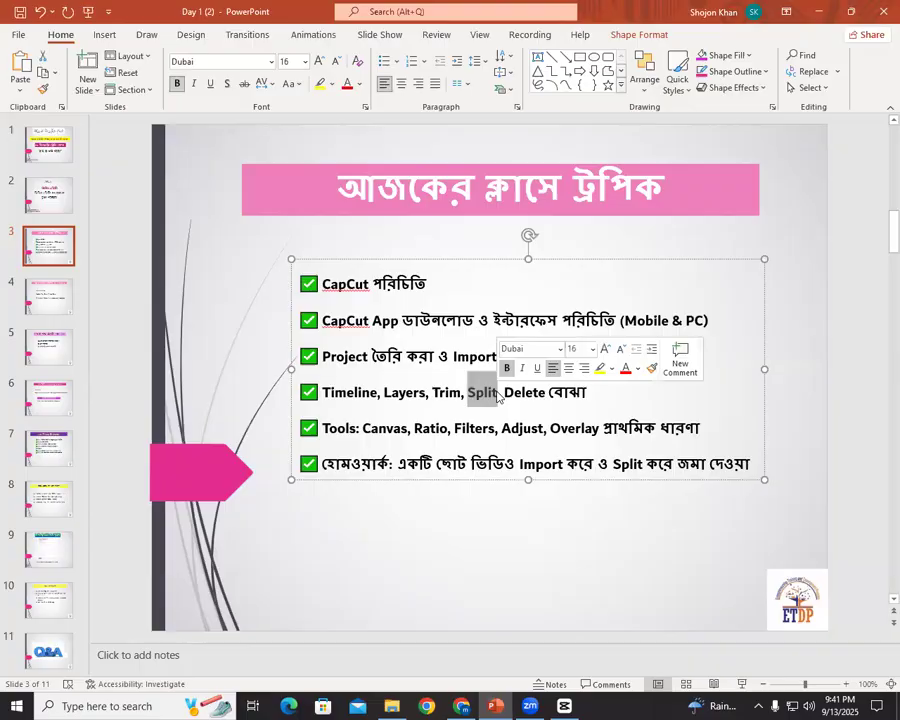
left_click(476, 392)
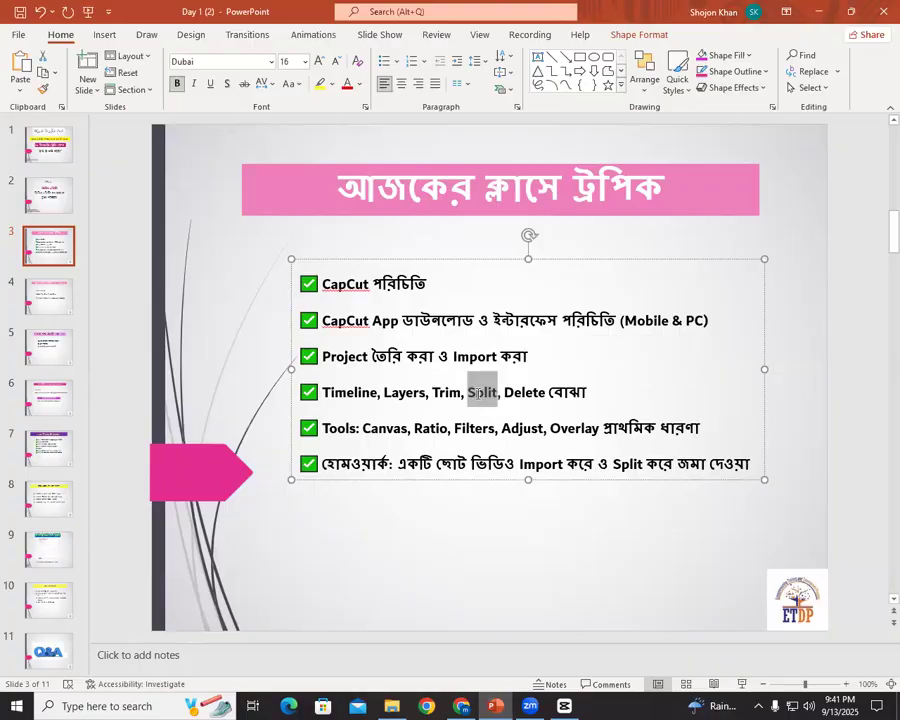
triple_click(476, 392)
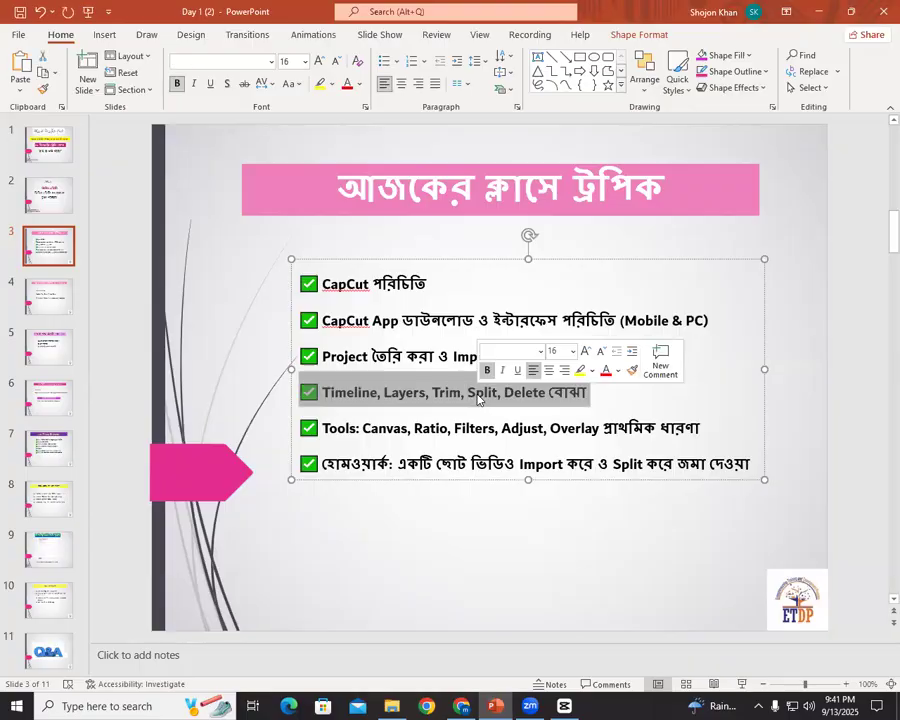
left_click(476, 392)
left_click(567, 705)
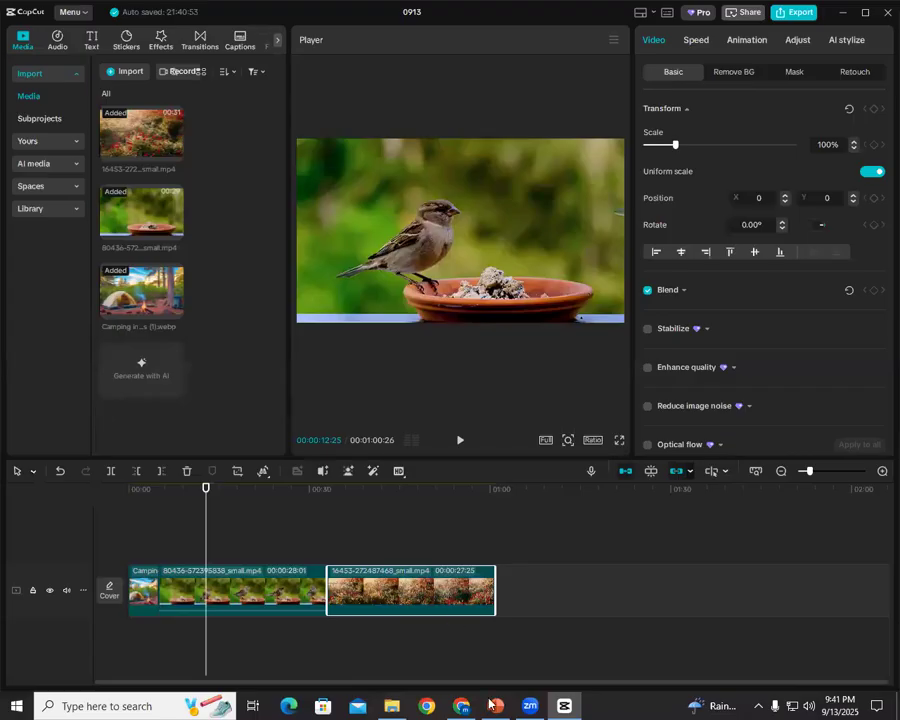
key("alt+Tab")
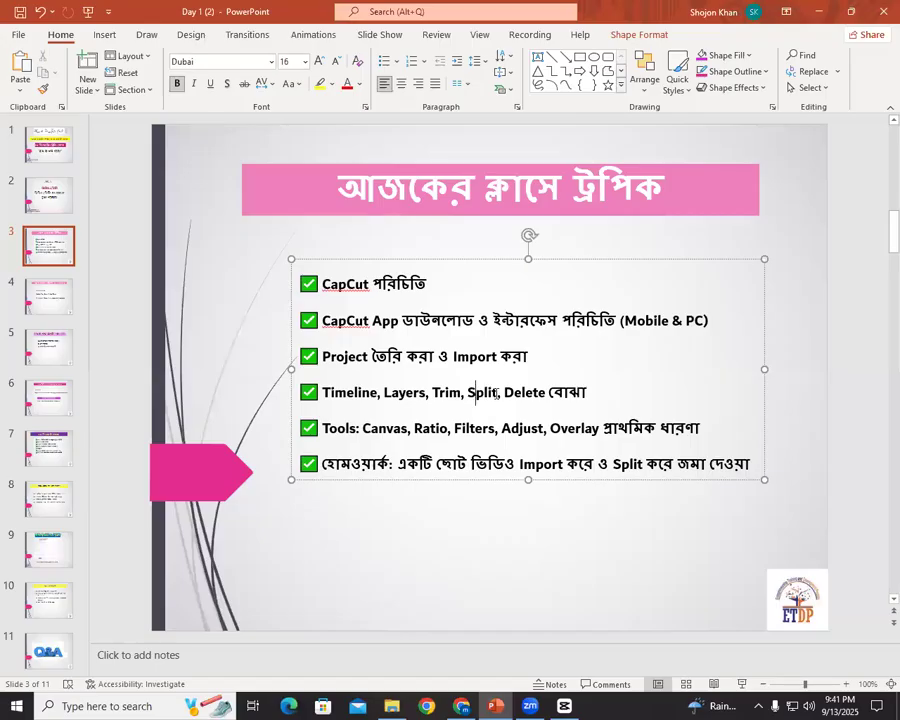
left_click_drag(496, 391, 468, 391)
left_click(476, 393)
- Return to CapCut, play the bird clip from its start, scrub ahead into the poppy clip, and park the playhead at 00:00:13:02
key("alt+Tab")
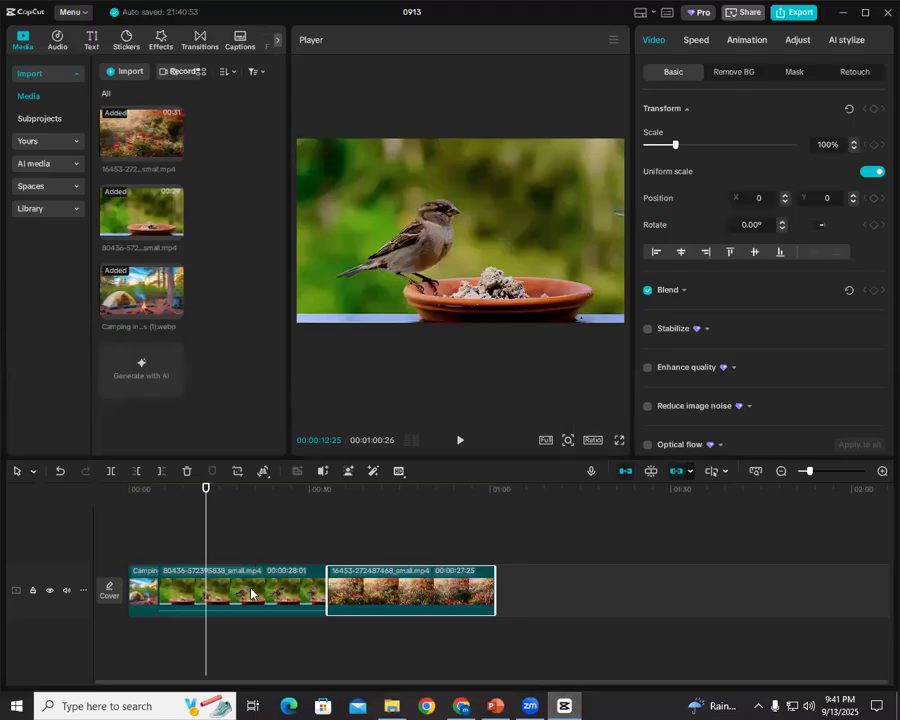
left_click_drag(208, 496, 159, 515)
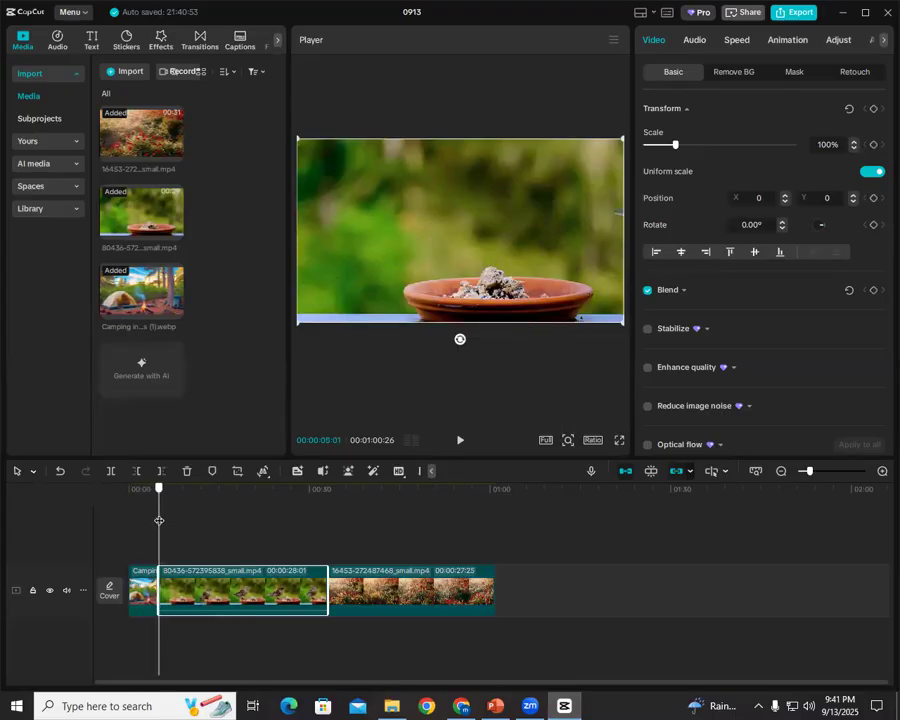
left_click(459, 443)
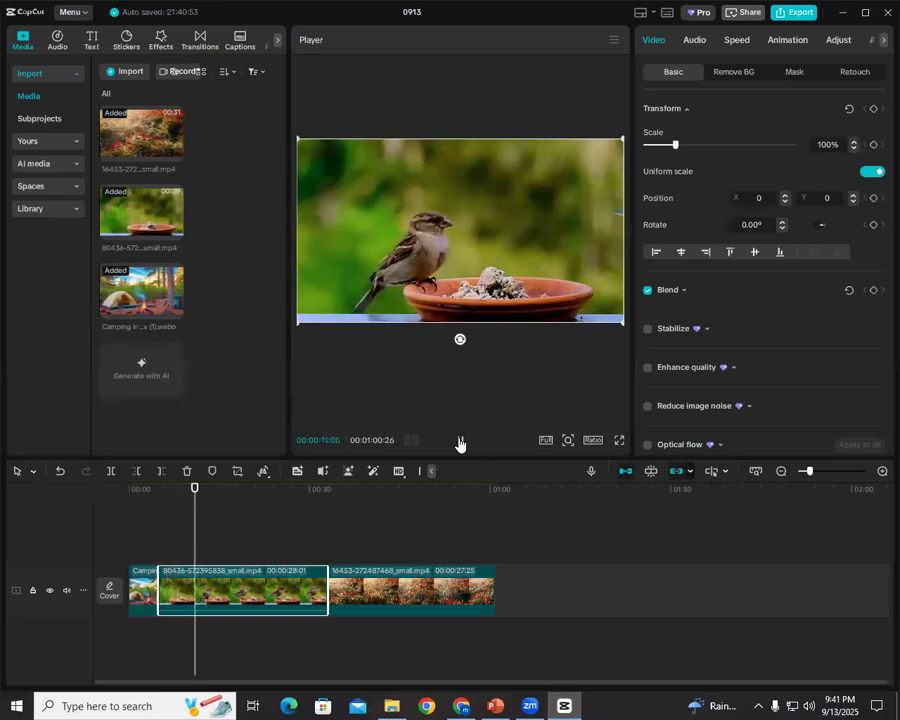
left_click(459, 443)
left_click_drag(183, 501, 339, 508)
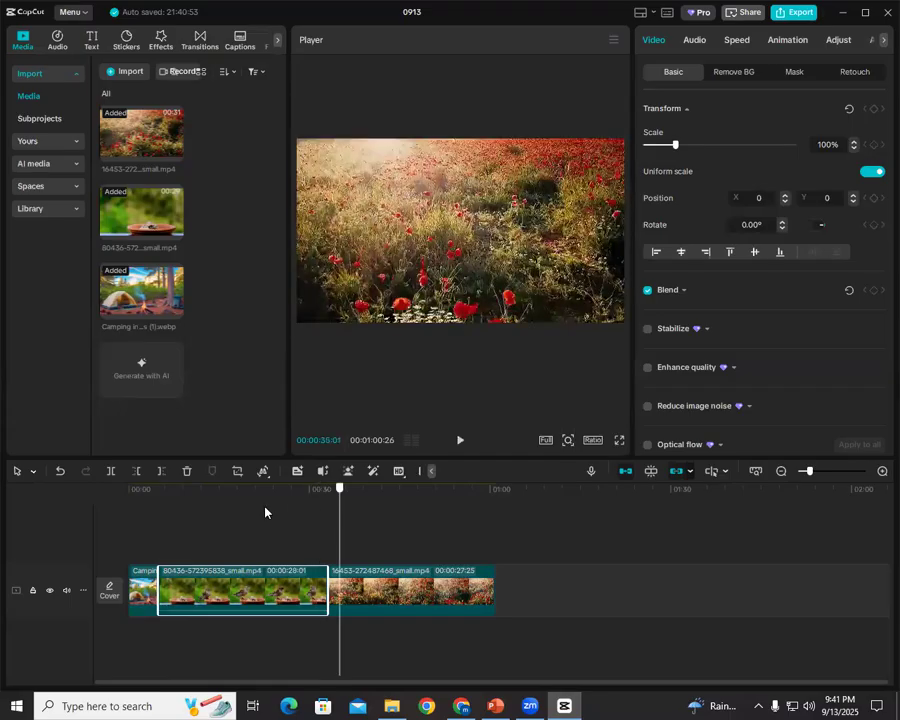
left_click_drag(223, 517, 207, 504)
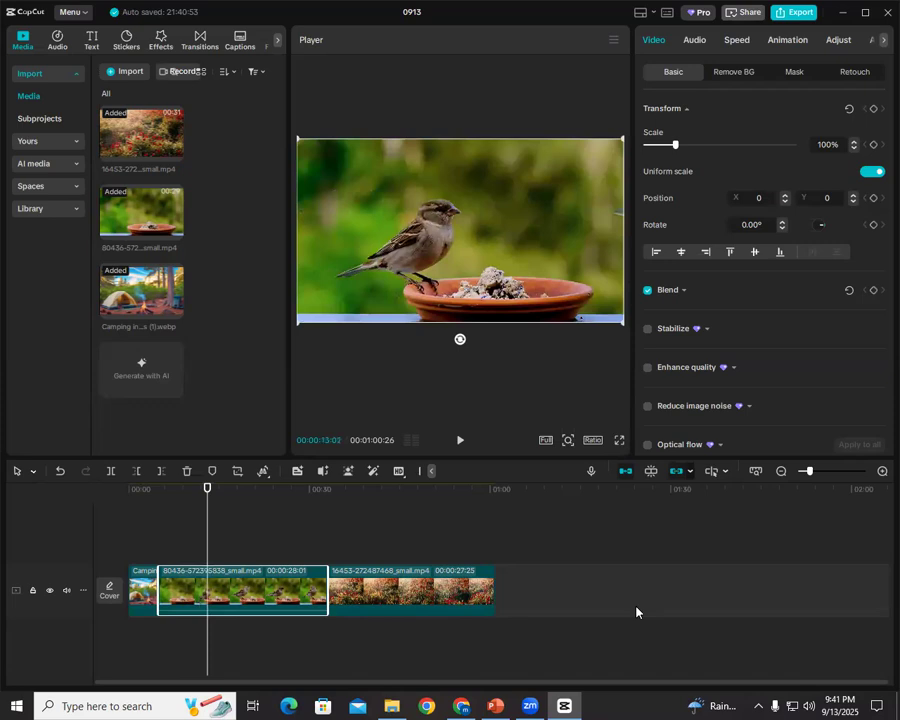
- Annotate the Split tool, the playhead, the bird parts before and after it, and the neighbouring clips, and clear the annotations
left_click_drag(112, 458, 114, 446)
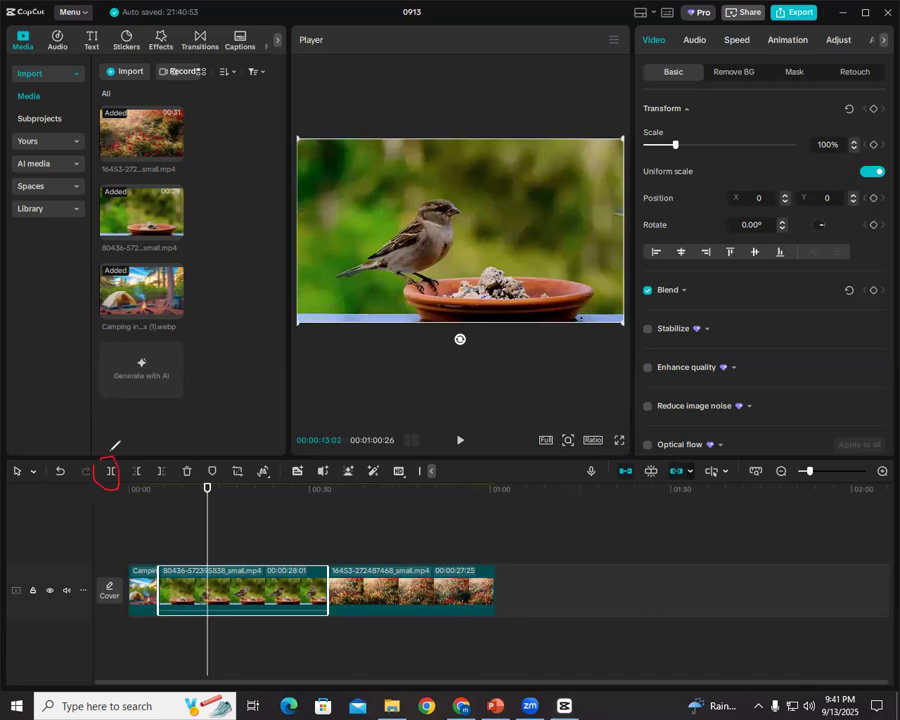
mouse_move(117, 490)
left_mouse_down()
mouse_move(105, 459)
mouse_move(118, 467)
left_mouse_up()
mouse_move(209, 527)
left_mouse_down()
mouse_move(211, 511)
mouse_move(215, 533)
left_mouse_up()
left_click_drag(160, 557, 195, 557)
mouse_move(298, 535)
left_mouse_down()
mouse_move(284, 547)
mouse_move(260, 545)
left_mouse_up()
left_click_drag(289, 585, 292, 588)
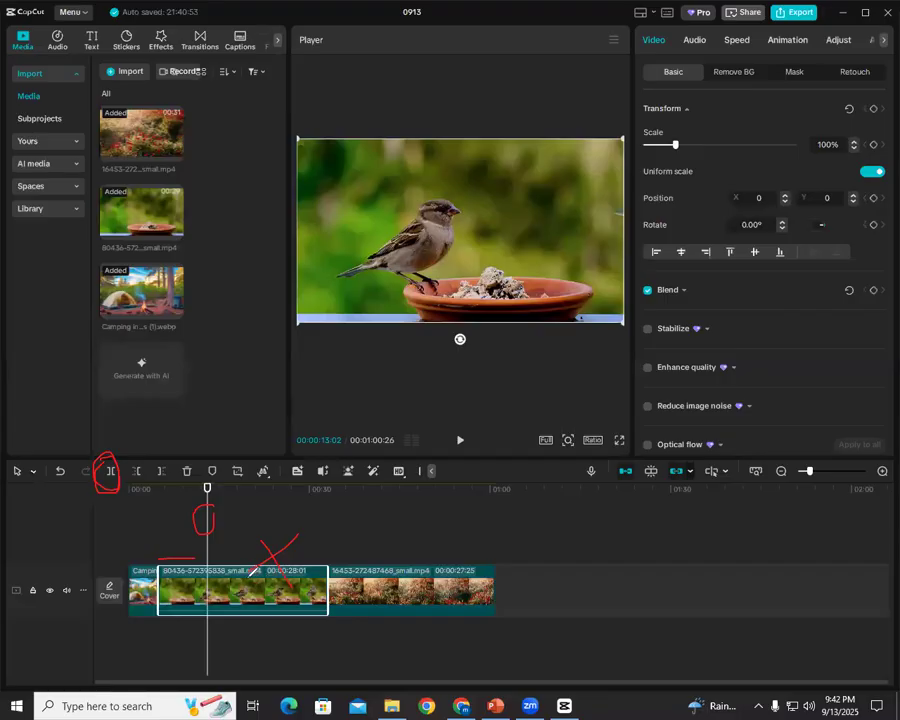
left_click_drag(378, 548, 455, 543)
left_click_drag(136, 548, 167, 517)
left_click(73, 451)
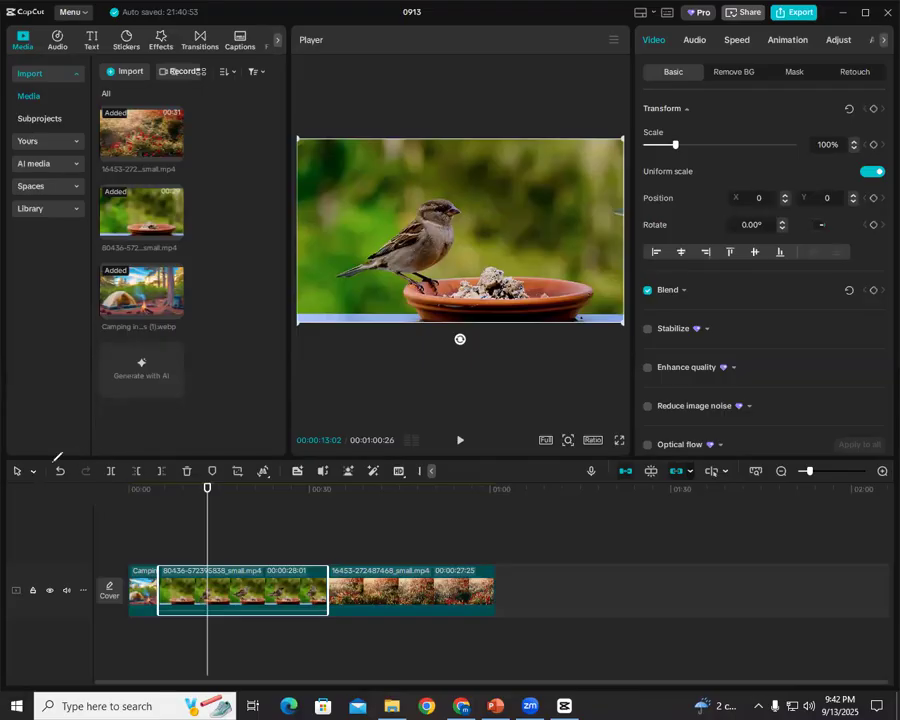
- Split the bird clip at 00:00:12:15 and preview both resulting parts
left_click(244, 580)
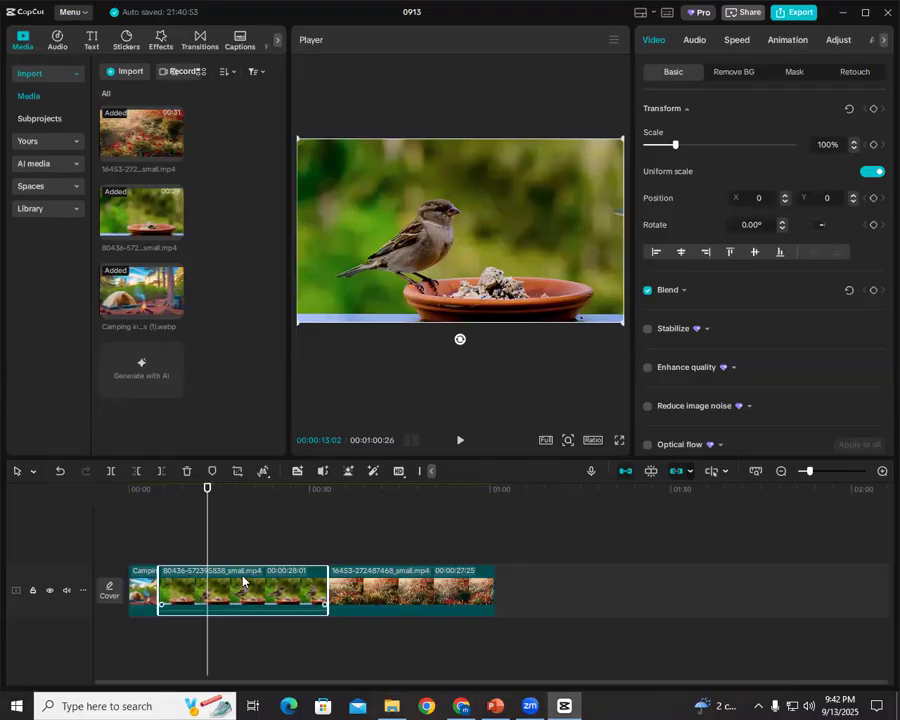
left_click(424, 532)
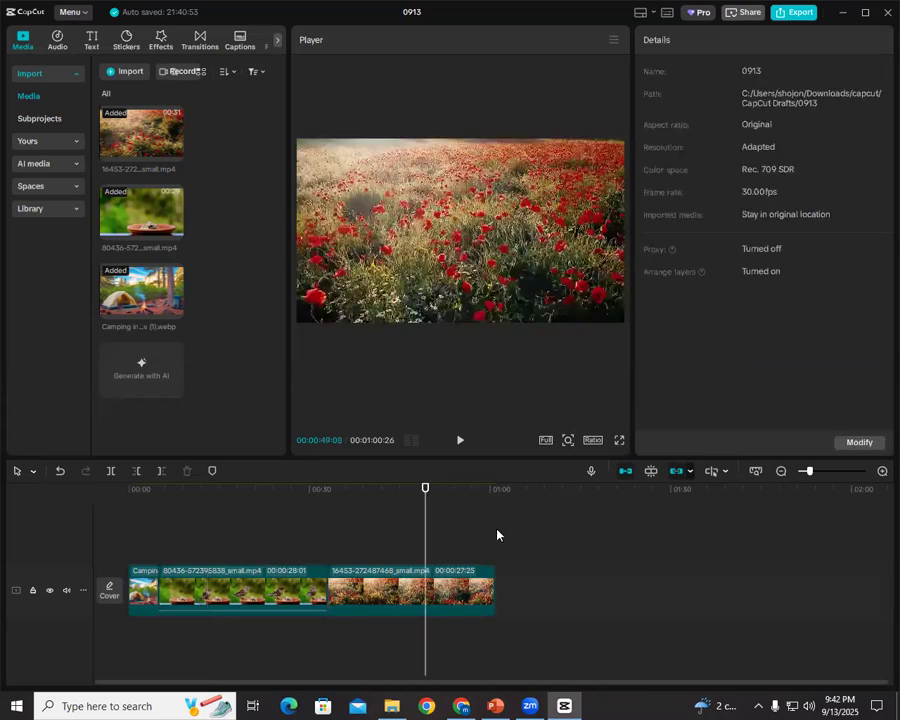
left_click(240, 589)
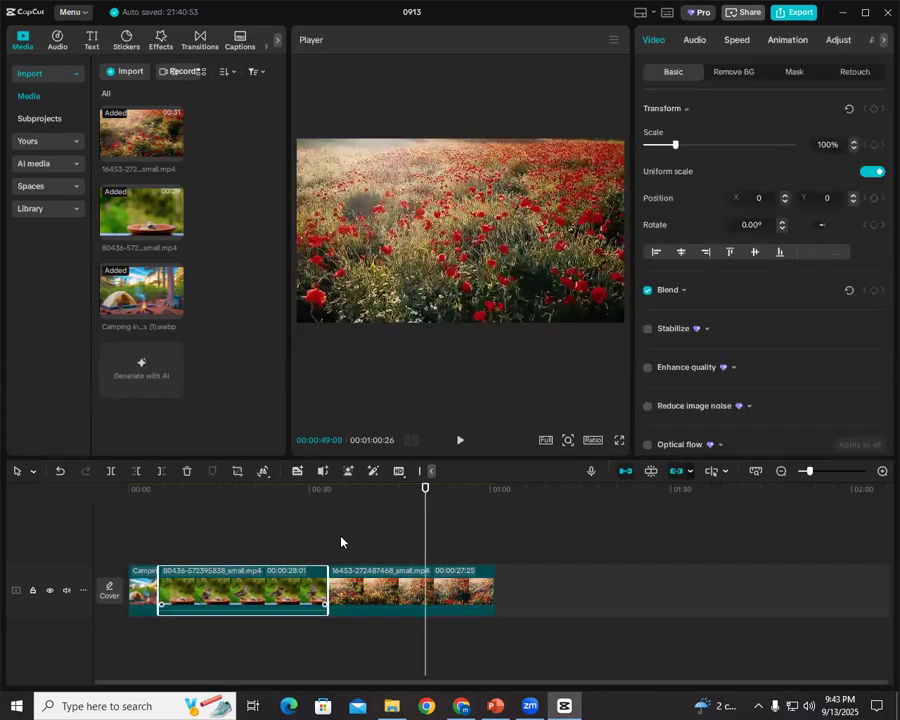
left_click_drag(425, 491, 204, 547)
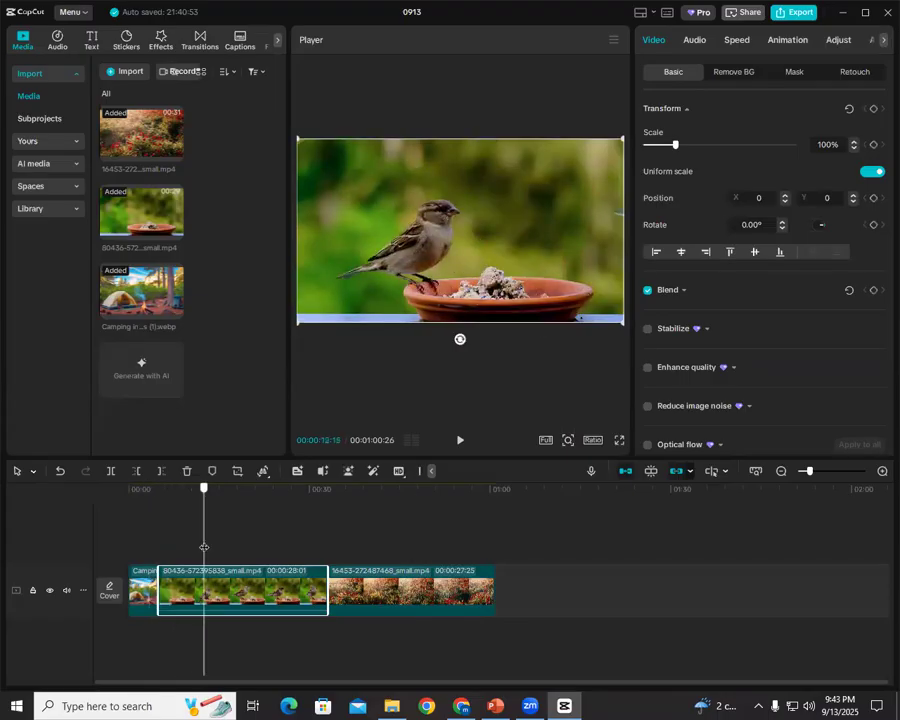
left_click(112, 472)
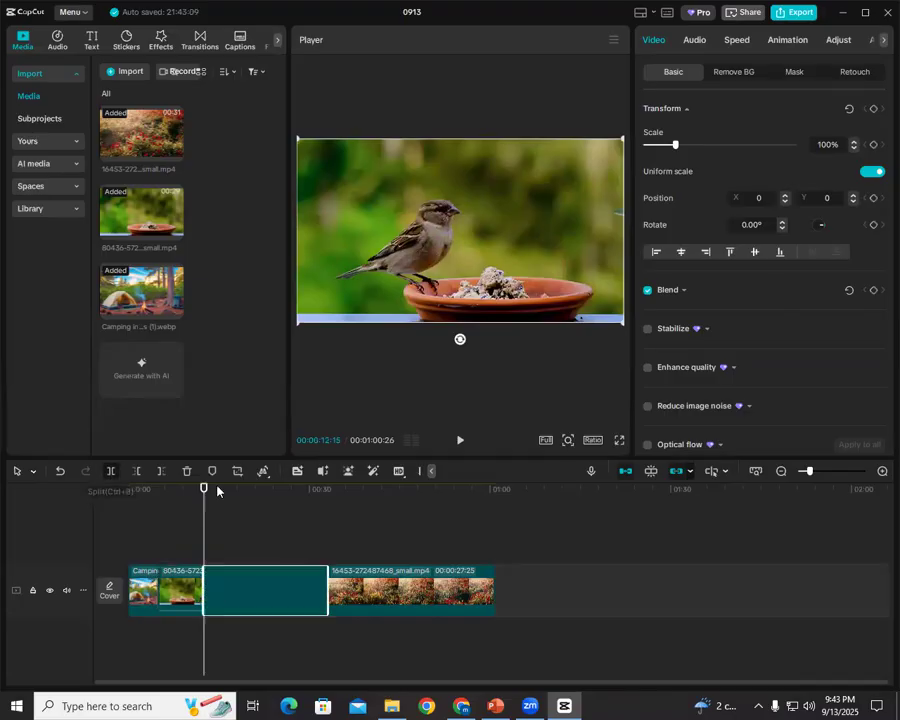
left_click_drag(205, 492, 186, 503)
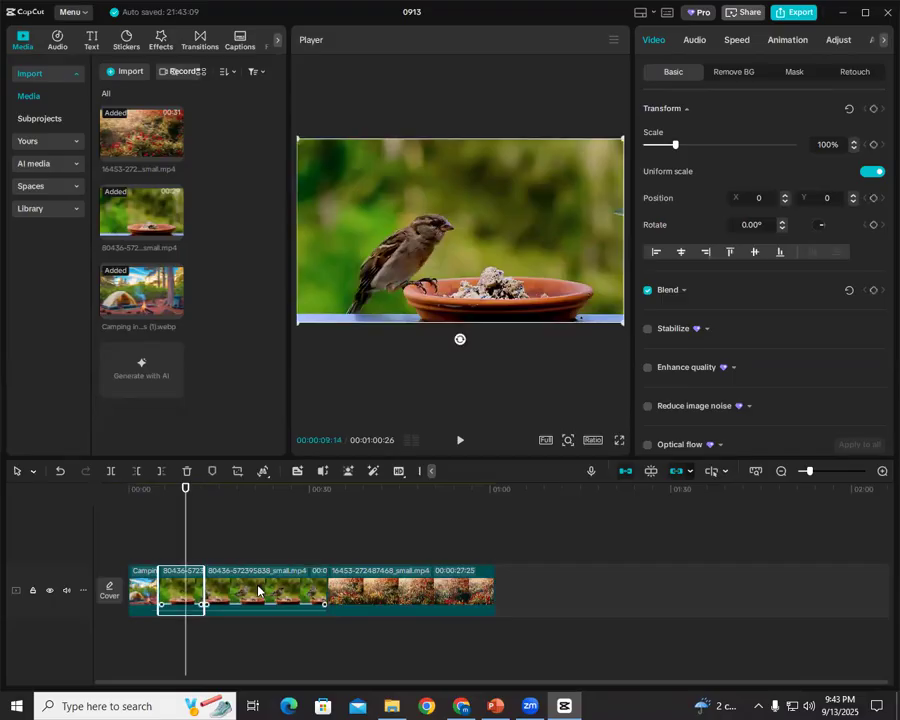
left_click_drag(190, 498, 222, 503)
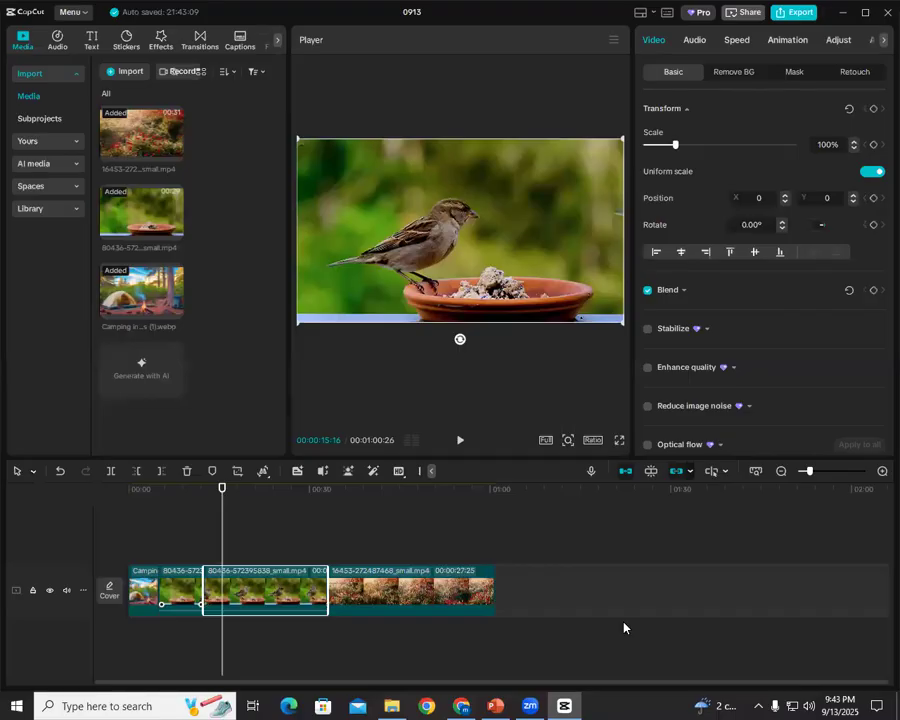
- Show the Delete topic on the PowerPoint slide, return to CapCut, and delete the second part of the split bird clip
left_click(497, 706)
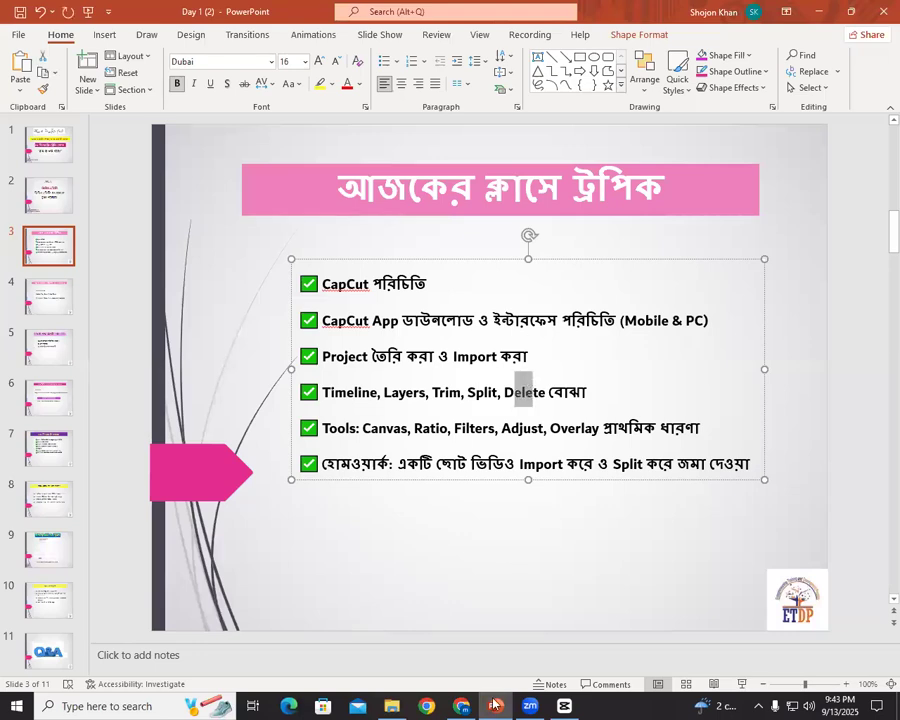
key("alt+Tab")
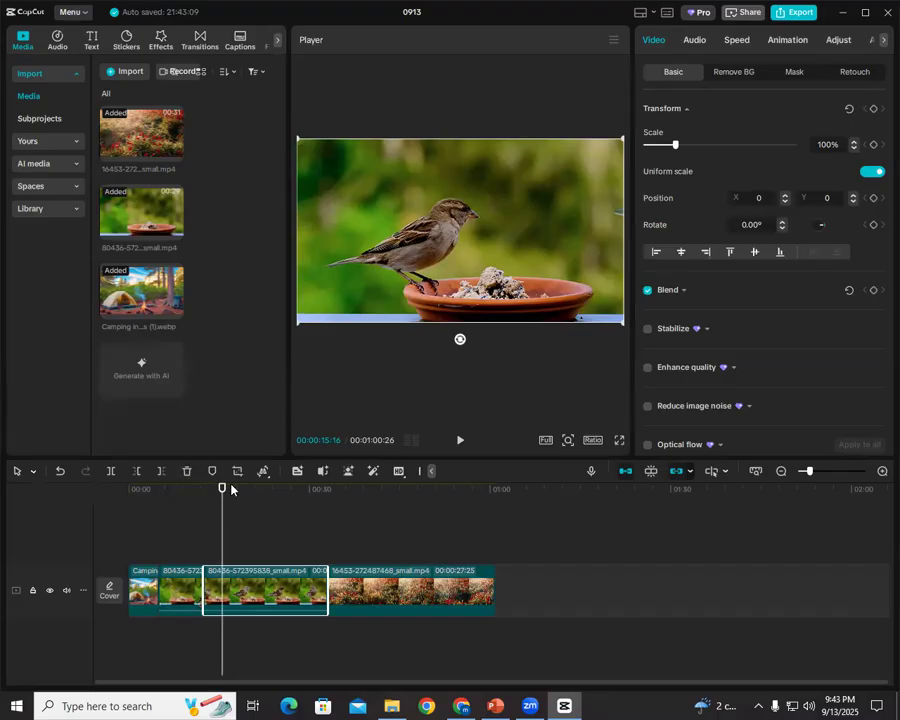
left_click_drag(192, 504, 218, 511)
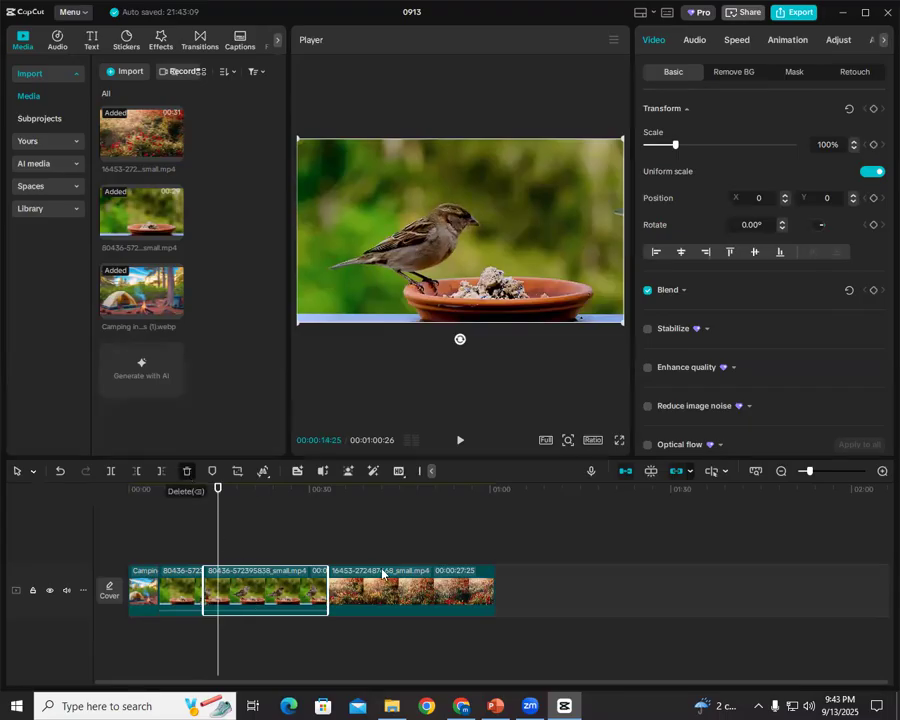
key("Delete")
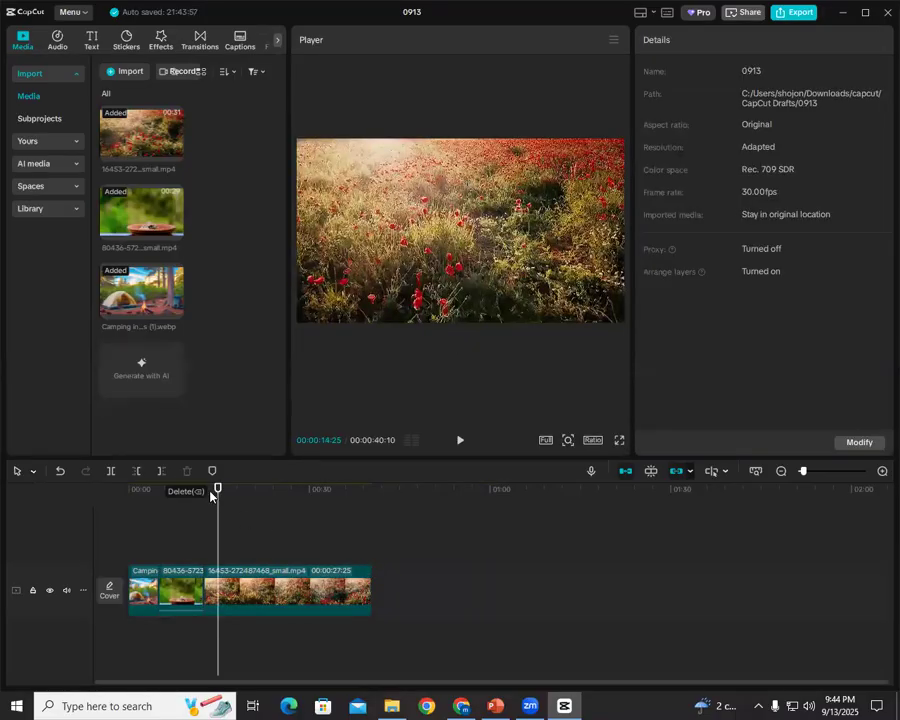
- Place the playhead at 00:00:31:29 in the poppy clip and mark the Delete right tool, the clip's start and the Split tool with annotations
left_click_drag(331, 510, 312, 518)
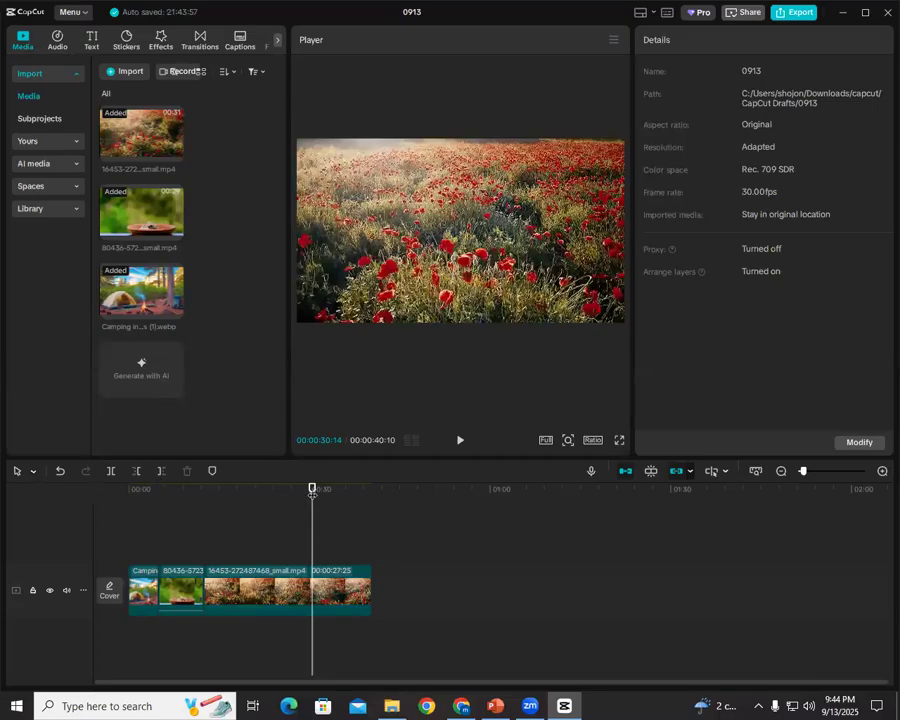
left_click_drag(312, 488, 321, 512)
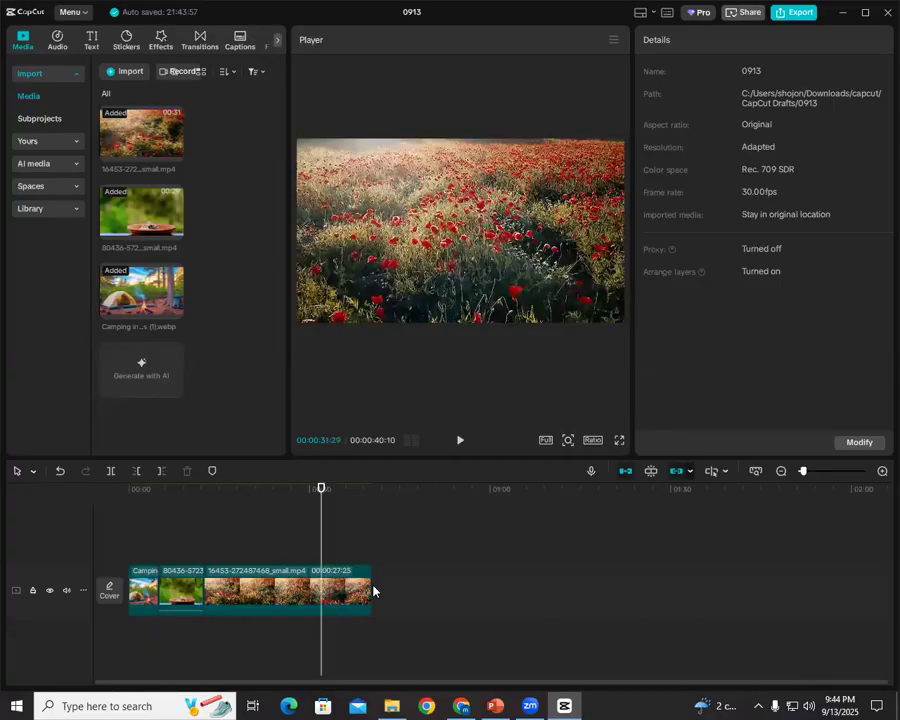
mouse_move(160, 466)
left_mouse_down()
mouse_move(174, 480)
mouse_move(160, 467)
left_mouse_up()
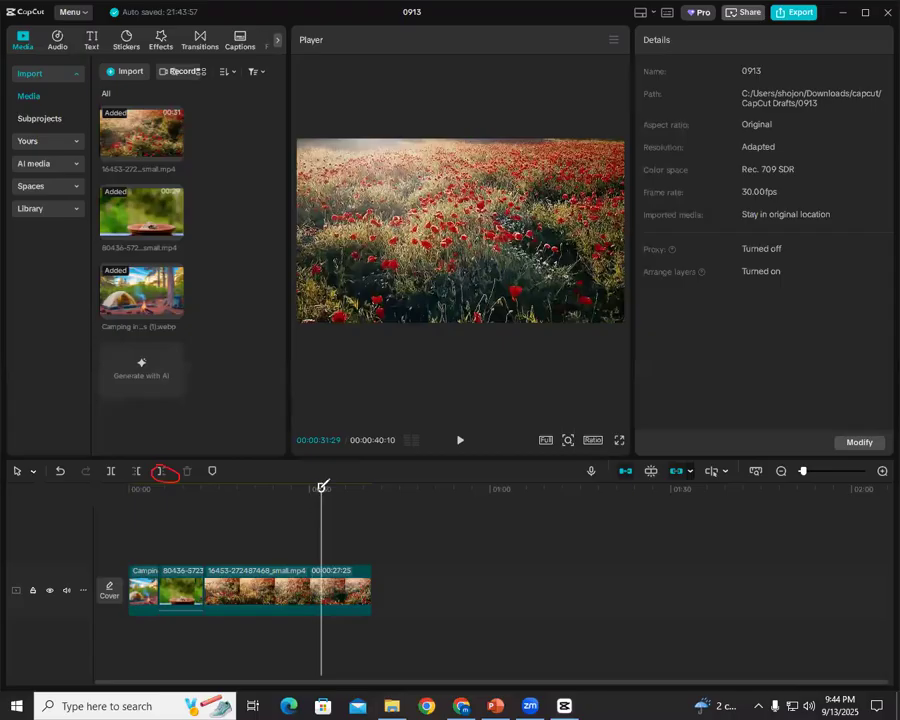
mouse_move(241, 544)
left_mouse_down()
mouse_move(240, 557)
mouse_move(218, 551)
left_mouse_up()
left_click_drag(110, 458, 104, 461)
- Trim the poppy clip by deleting its part after 00:00:31:29 and its part before about 00:00:18
left_click(342, 588)
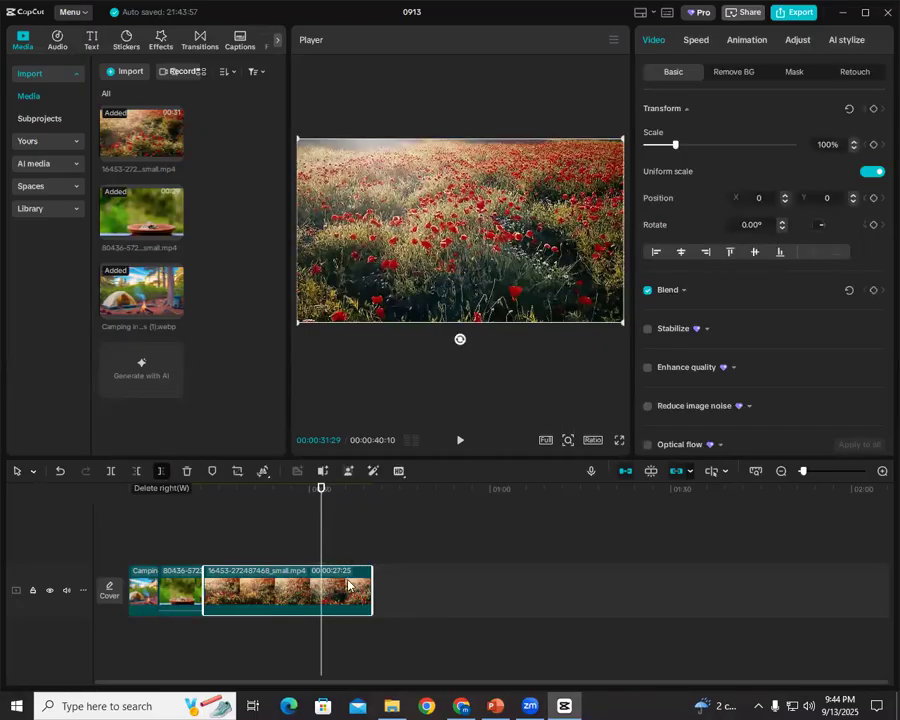
key("w")
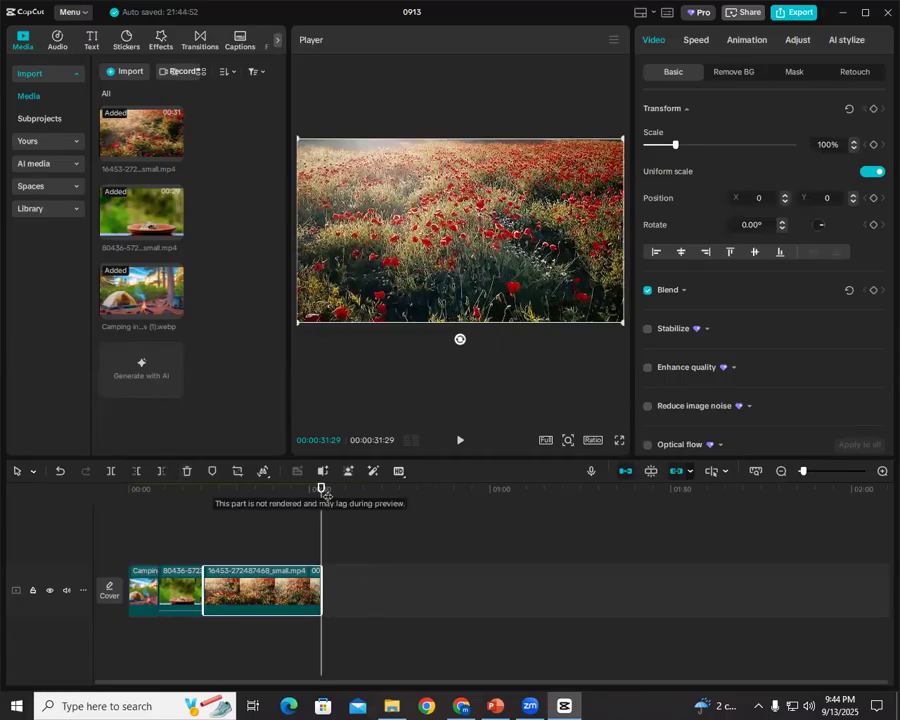
left_click(238, 510)
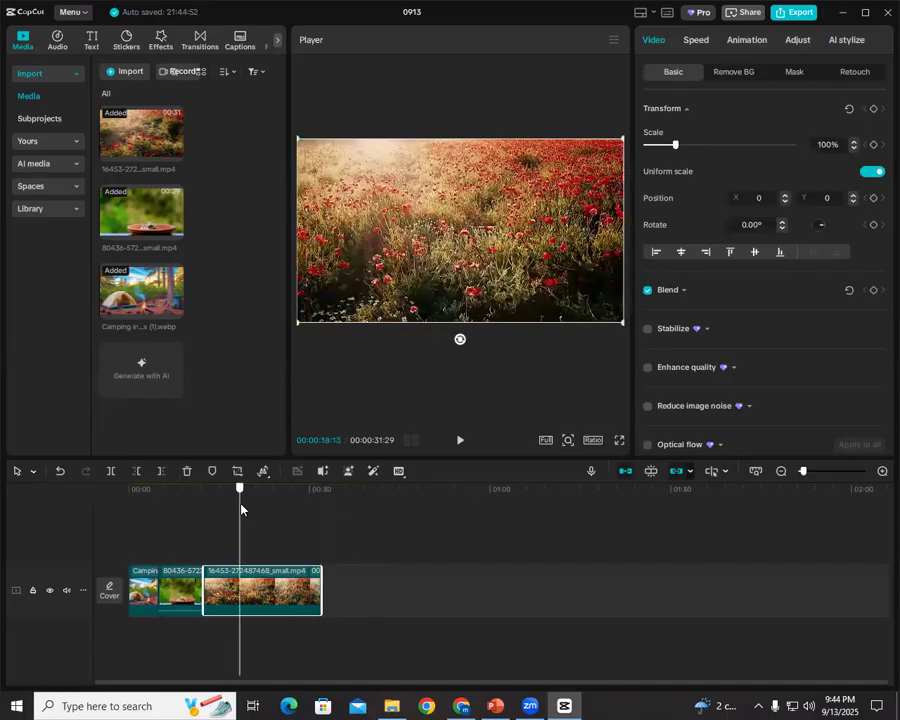
left_click(139, 471)
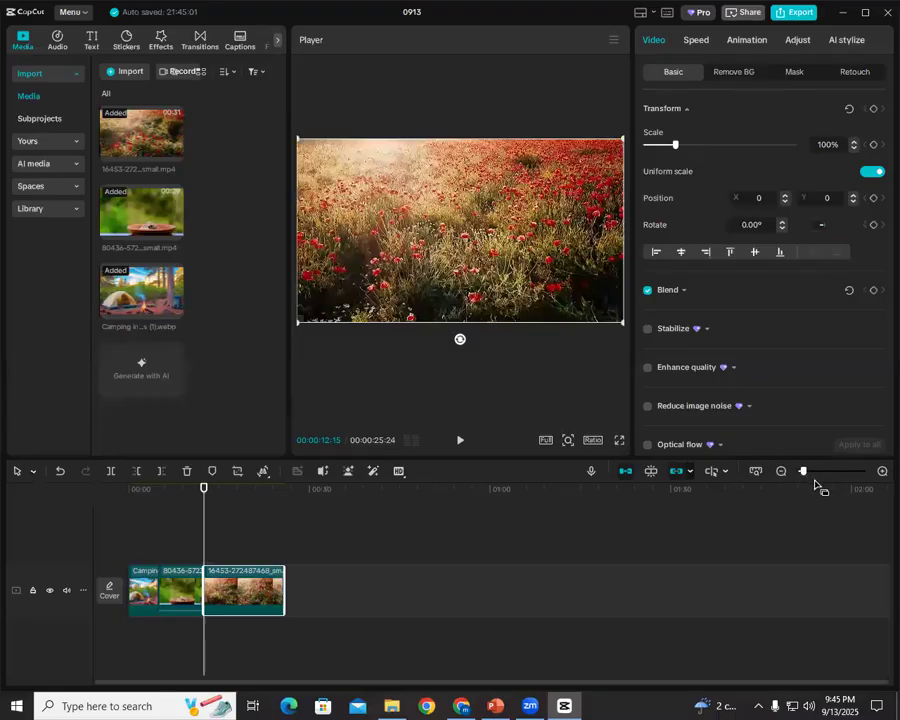
- Place the playhead at 00:00:13:27 in the poppy clip and examine the timeline at larger and smaller zoom levels
mouse_move(825, 475)
left_mouse_down()
mouse_move(844, 473)
mouse_move(816, 474)
left_mouse_up()
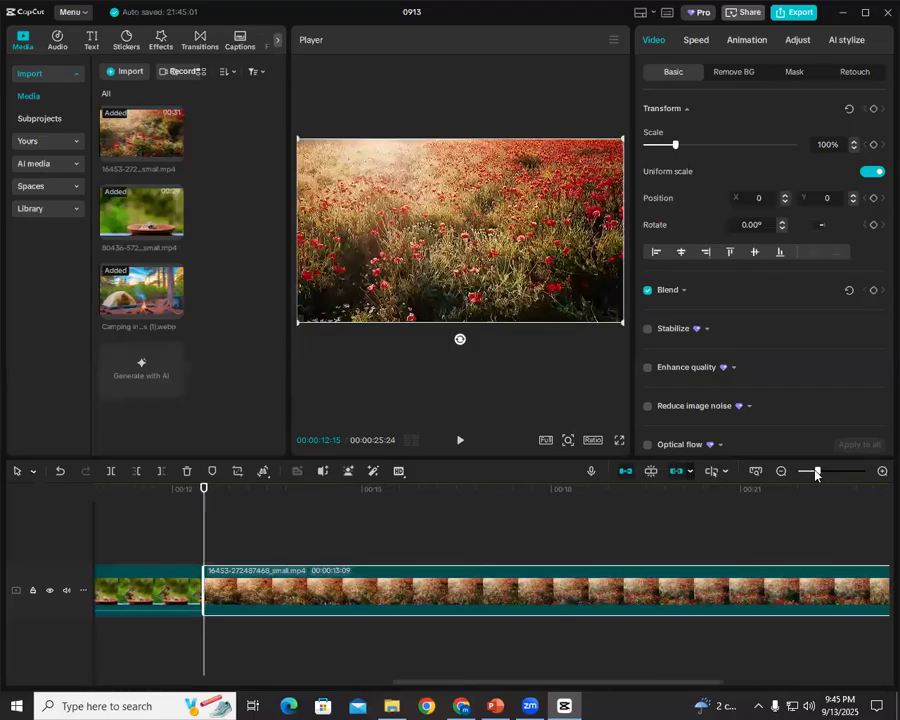
left_click_drag(204, 490, 446, 516)
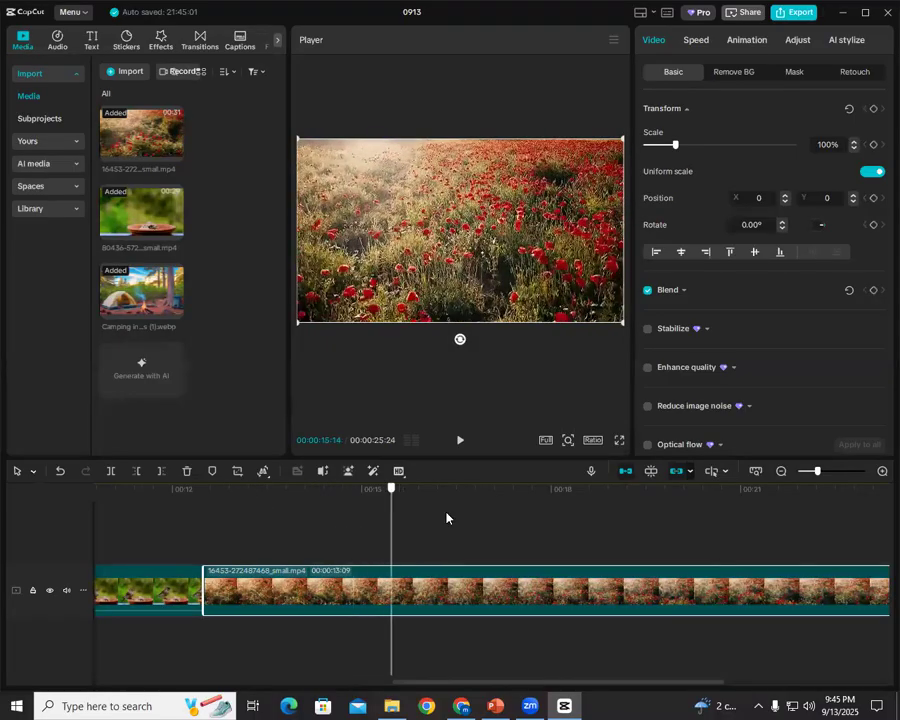
left_click(267, 537)
left_click(293, 535)
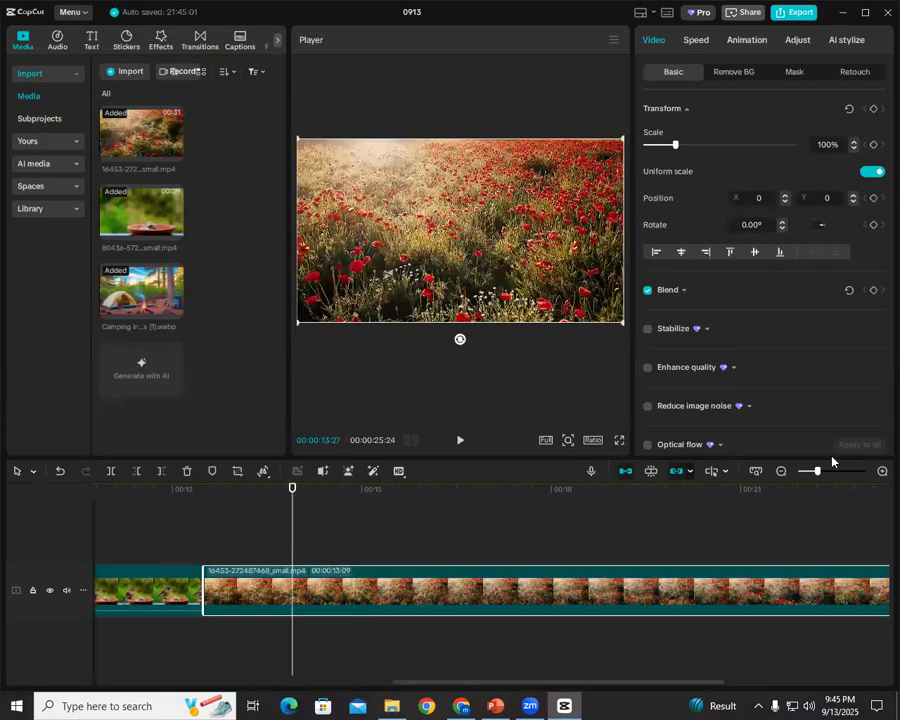
scroll(818, 476, "up", 3)
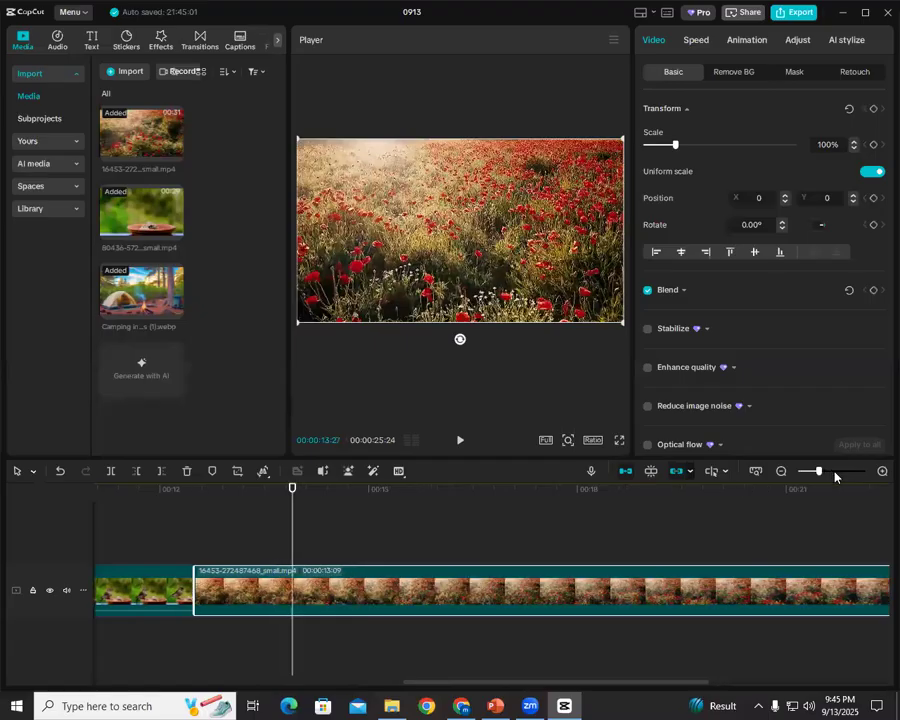
scroll(820, 474, "down", 3)
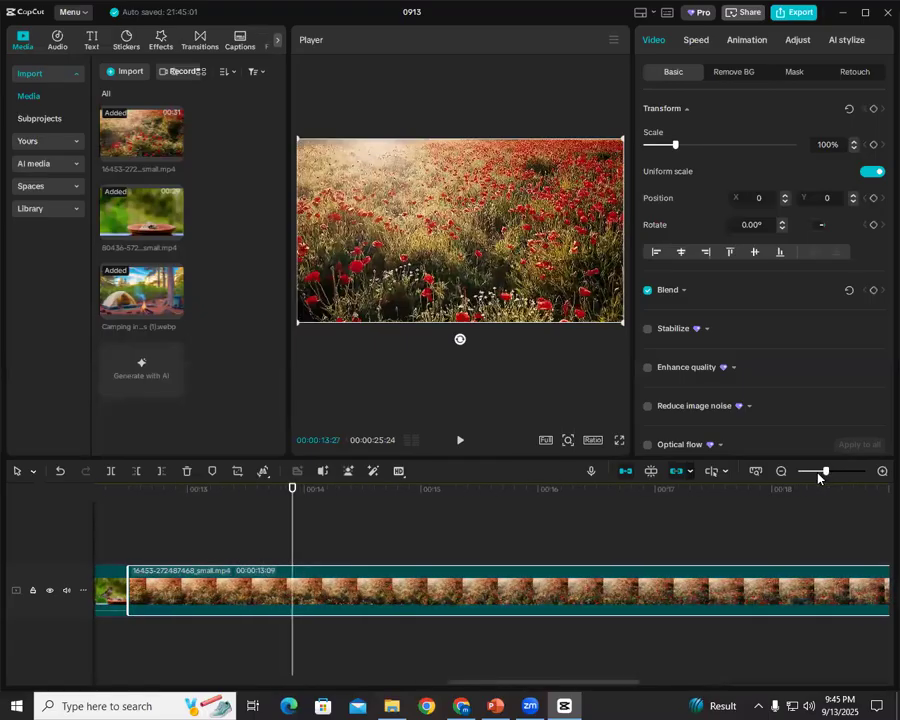
scroll(828, 474, "up", 2)
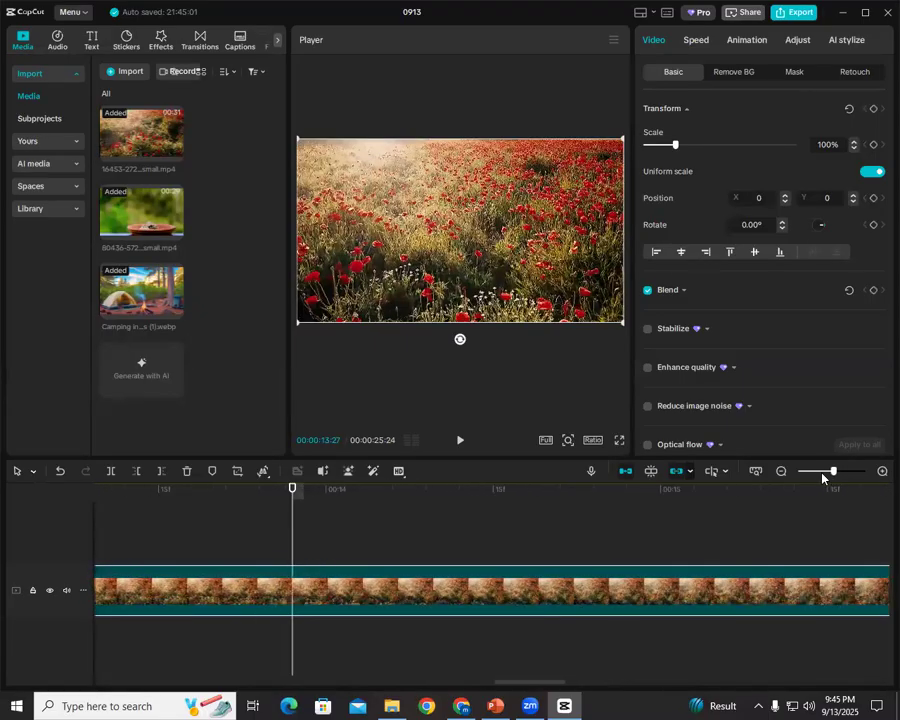
scroll(818, 476, "down", 2)
scroll(817, 474, "down", 1)
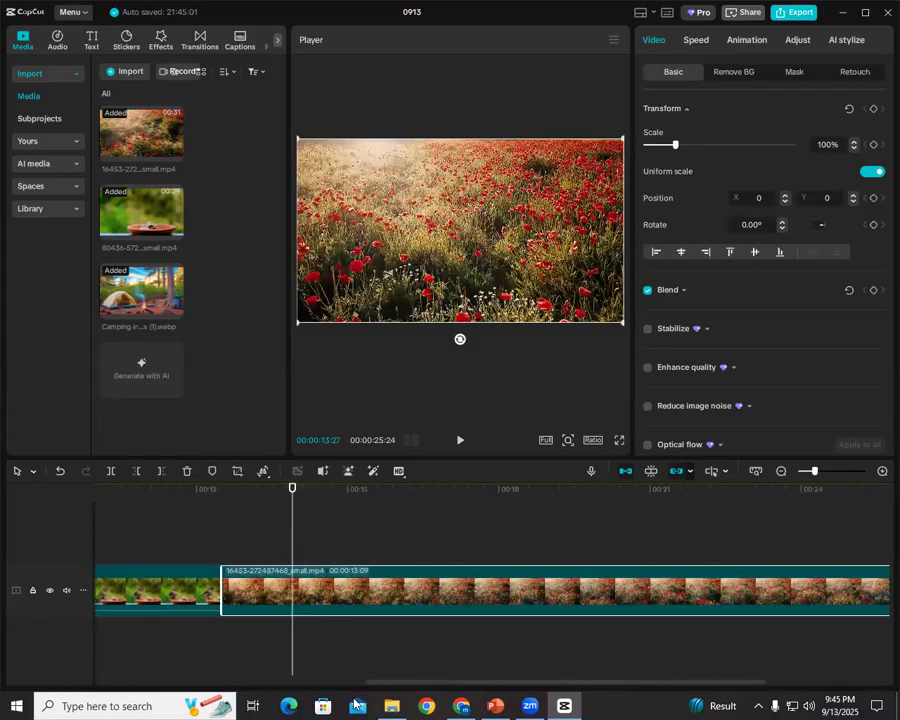
- Switch to PowerPoint and point out Canvas, Ratio, Adjust and Overlay in the Tools line of the topic slide
left_click(497, 705)
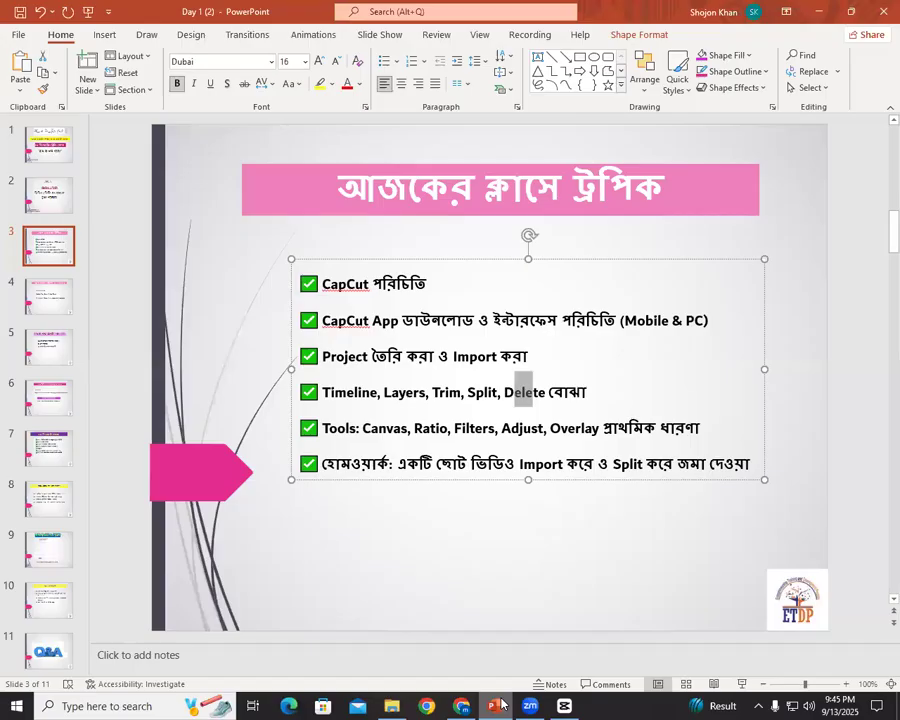
left_click(362, 428)
left_click(441, 429, "shift")
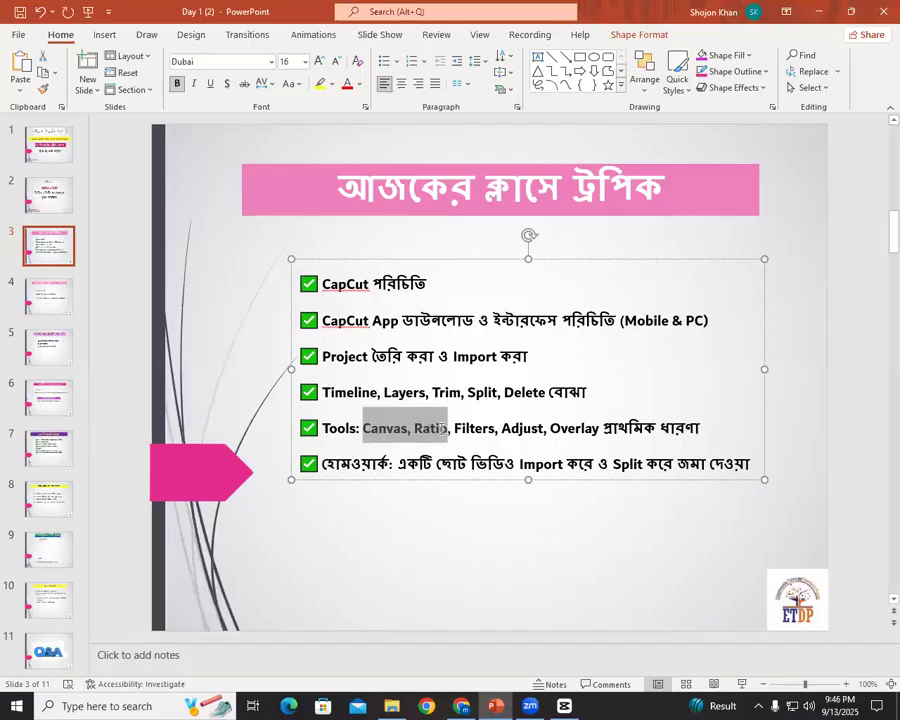
left_click(519, 428)
left_click(581, 428)
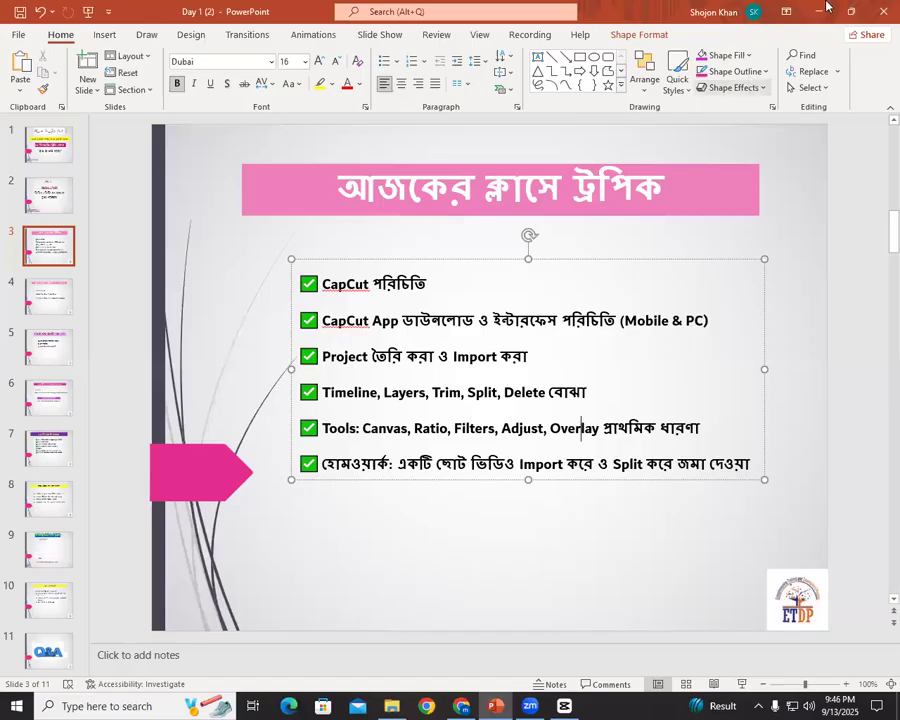
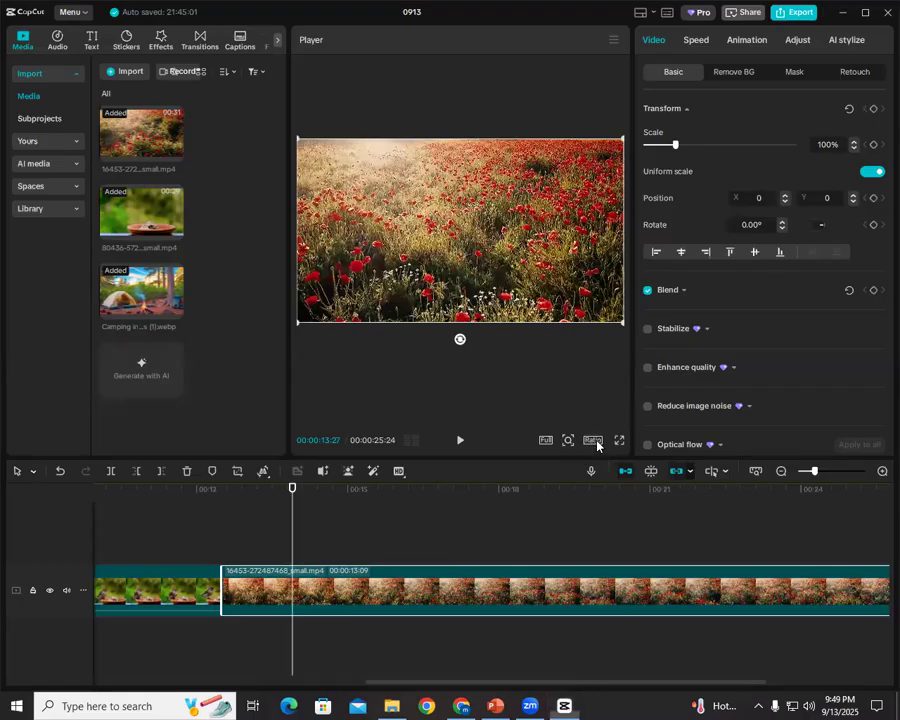
- Set the project's aspect ratio to 9:16 and try enlarging the poppy clip to fill the vertical frame, then restore its size
left_click(597, 446)
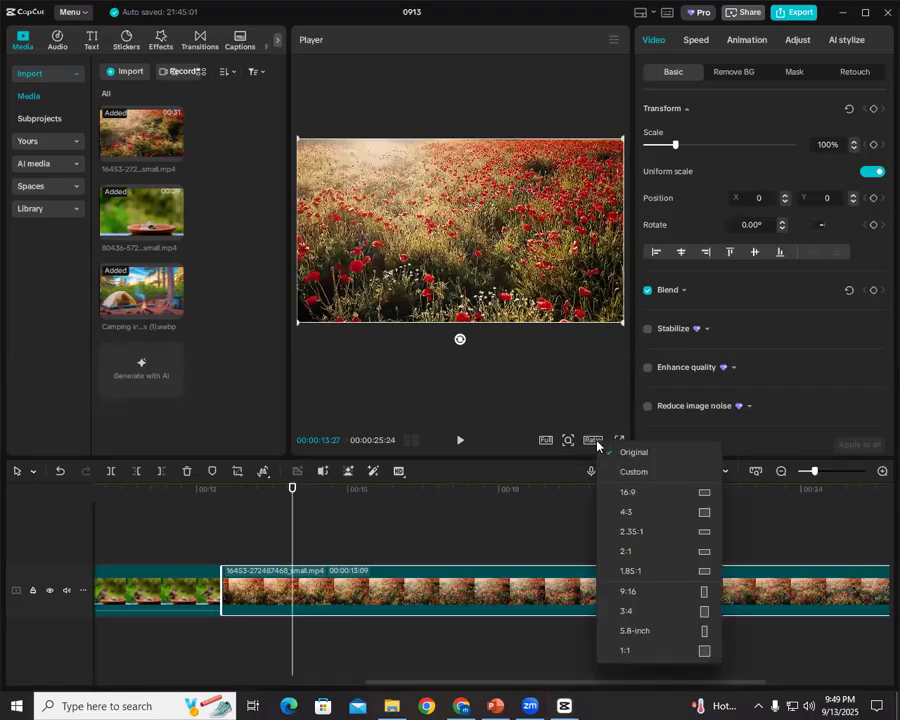
left_click(686, 594)
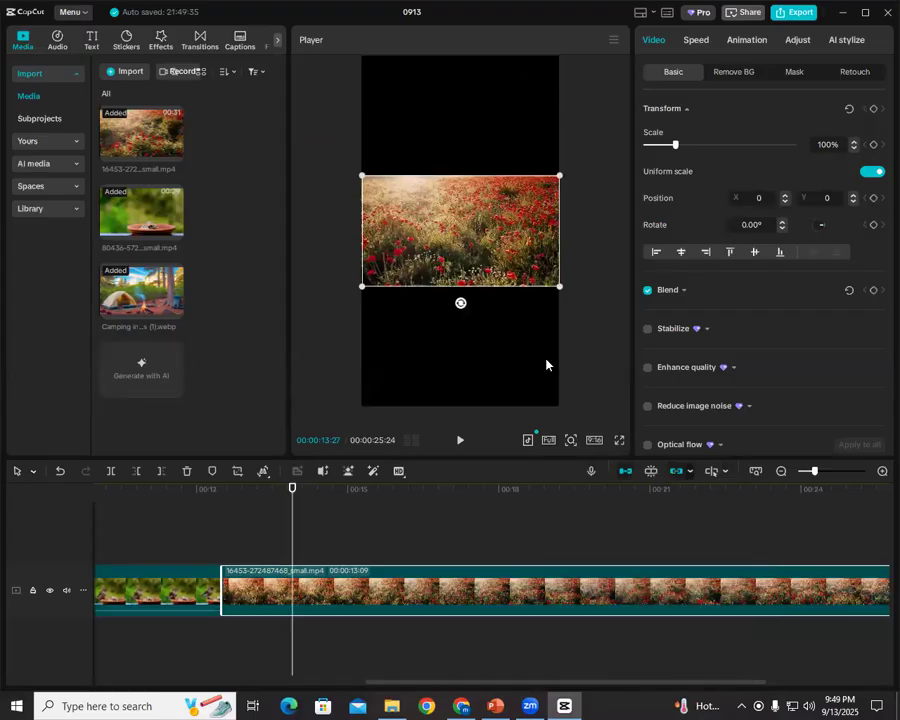
left_click_drag(563, 289, 879, 471)
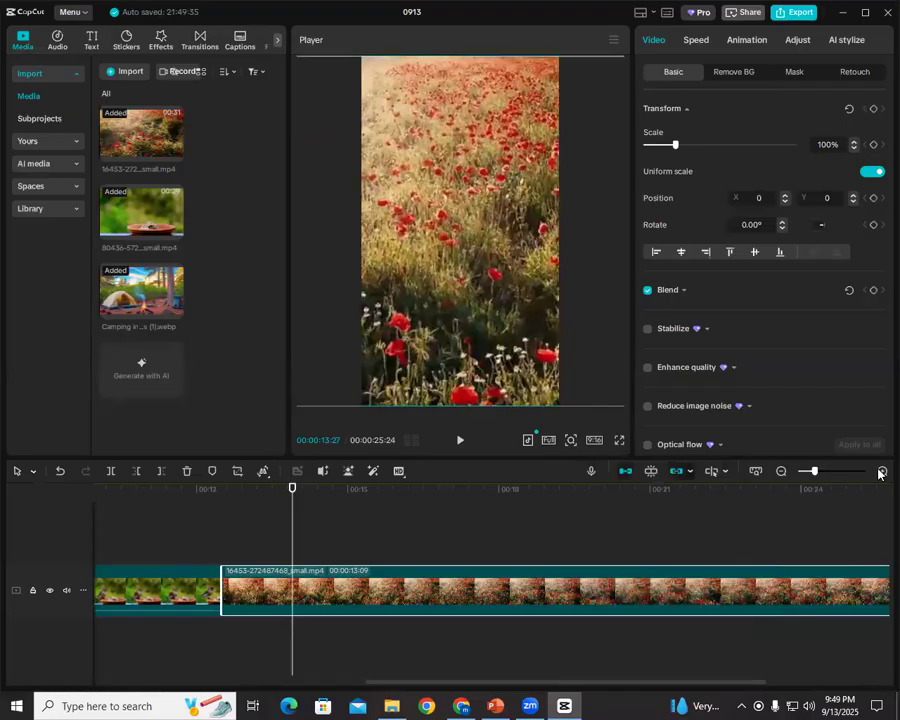
left_click_drag(879, 474, 527, 340)
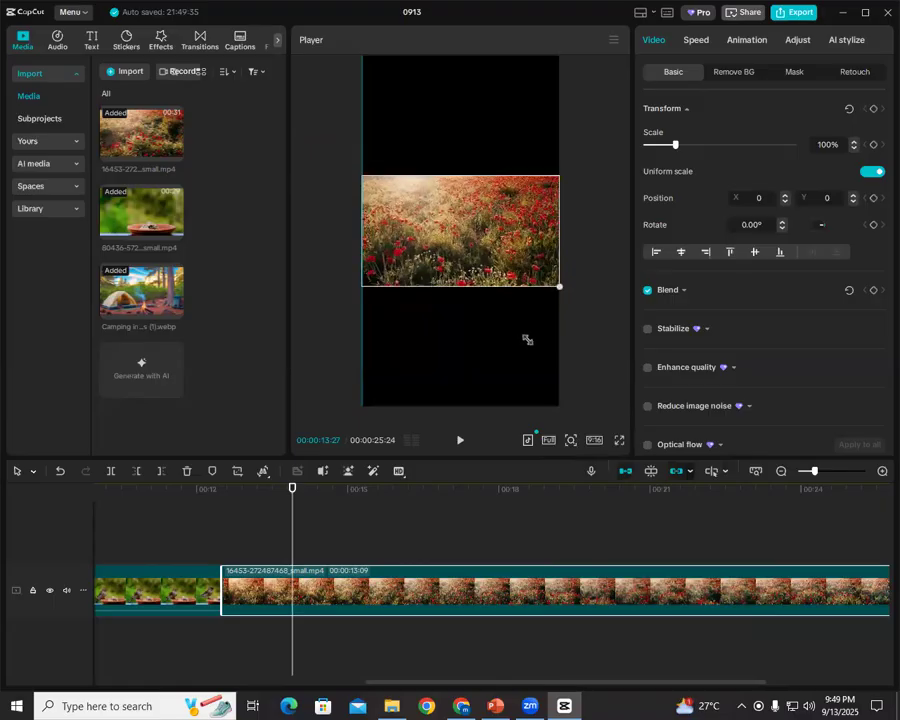
- Set the project's aspect ratio to 16:9
left_click(594, 441)
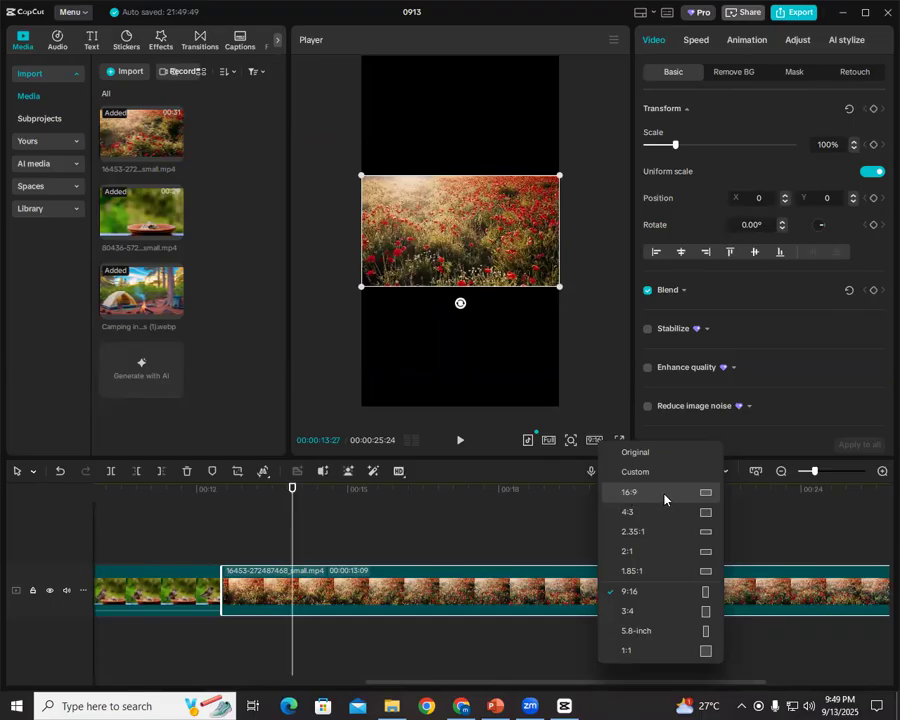
left_click(665, 492)
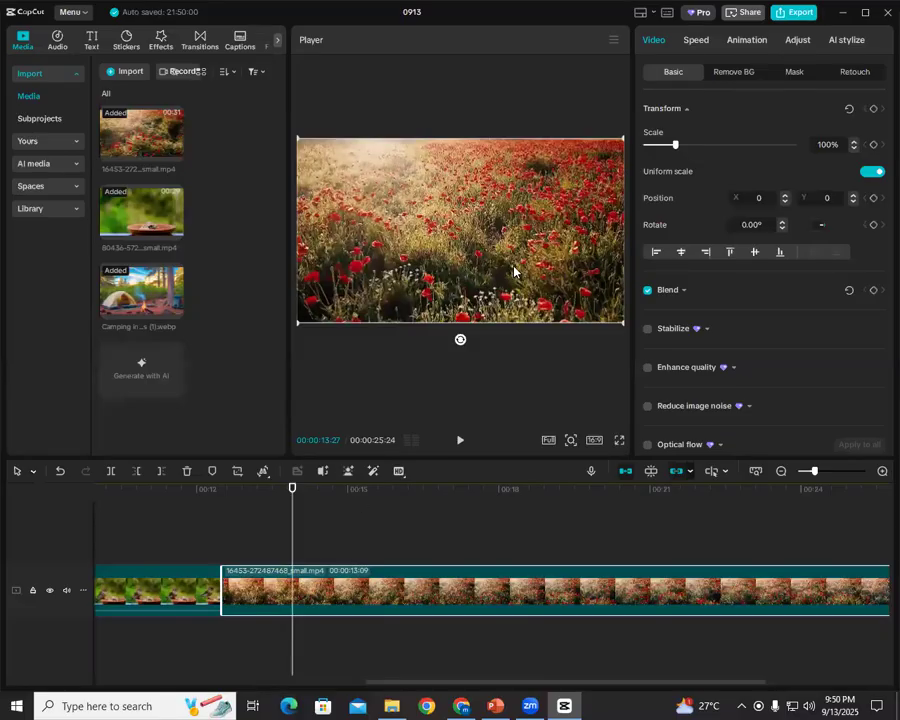
left_click(593, 441)
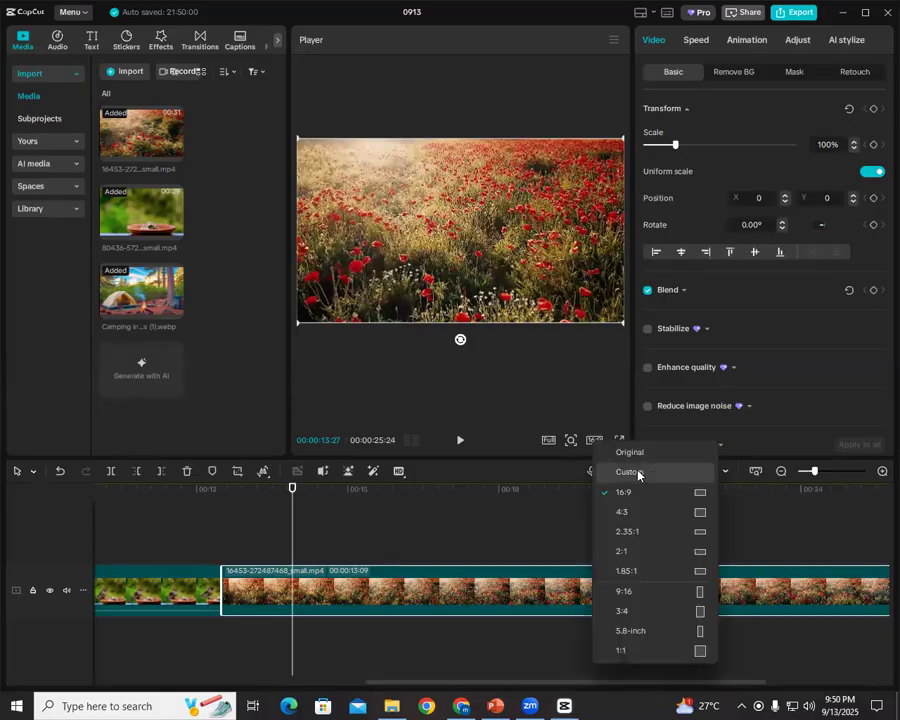
left_click(653, 474)
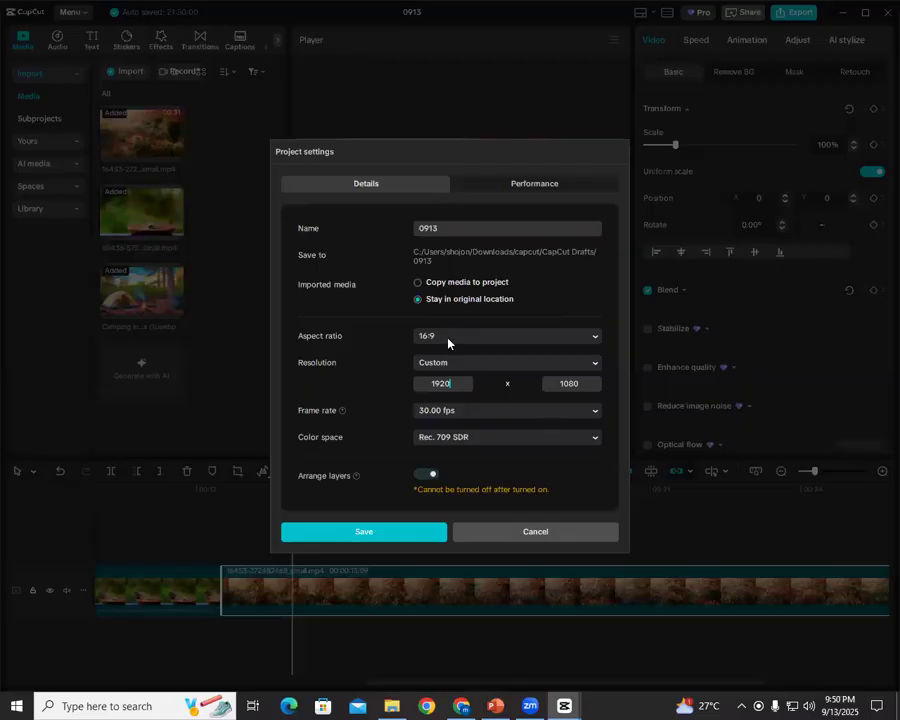
left_click(546, 535)
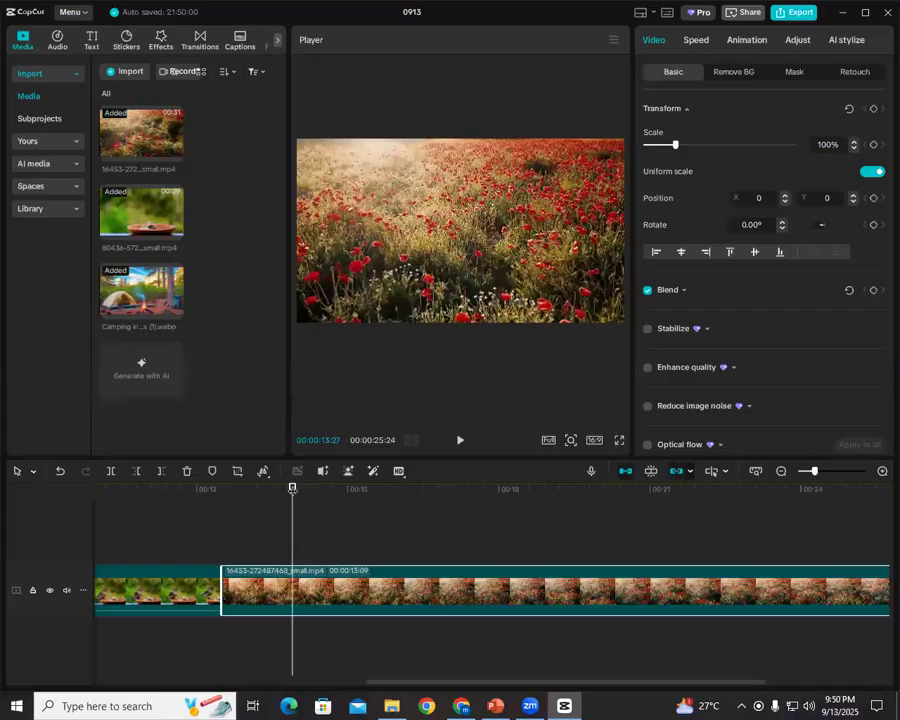
- Open the custom ratio's project settings, point out the 1920 x 1080 resolution, and rename the project with the presenter's first name
left_click(594, 442)
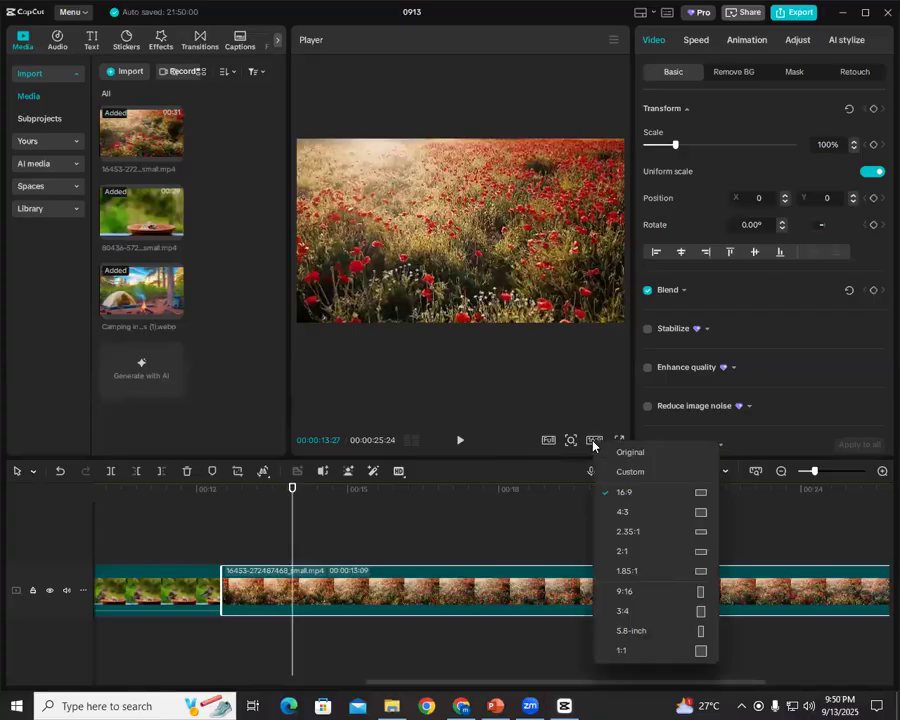
left_click(652, 473)
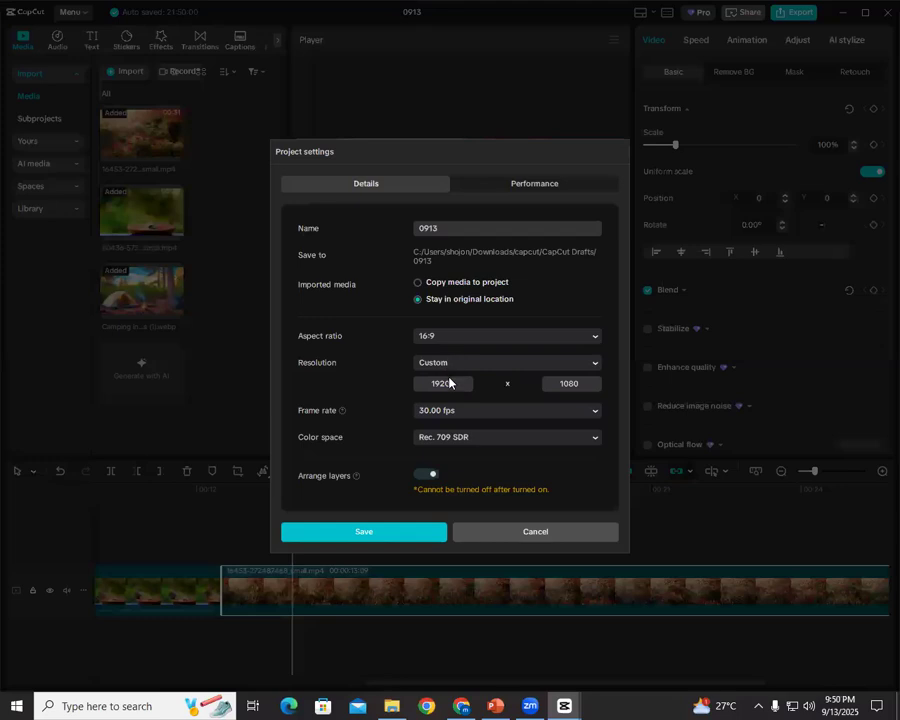
left_click_drag(448, 384, 432, 386)
left_click_drag(575, 388, 552, 381)
double_click(428, 232)
left_click(360, 532)
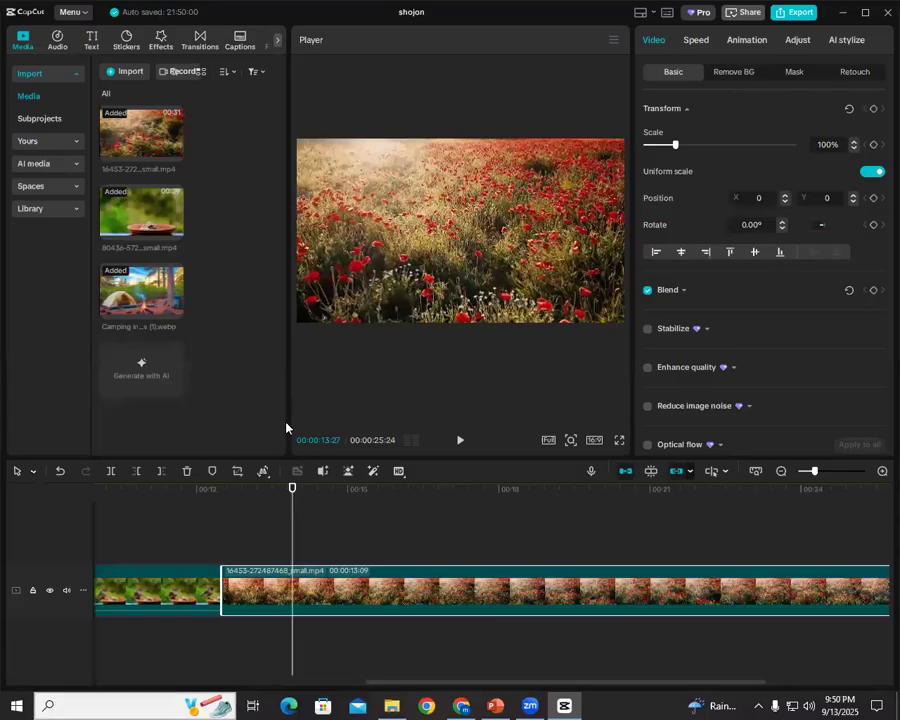
- Review the list of aspect ratios without changing the selection and place the playhead at 00:00:05:27 in the bird clip
left_click_drag(290, 490, 272, 504)
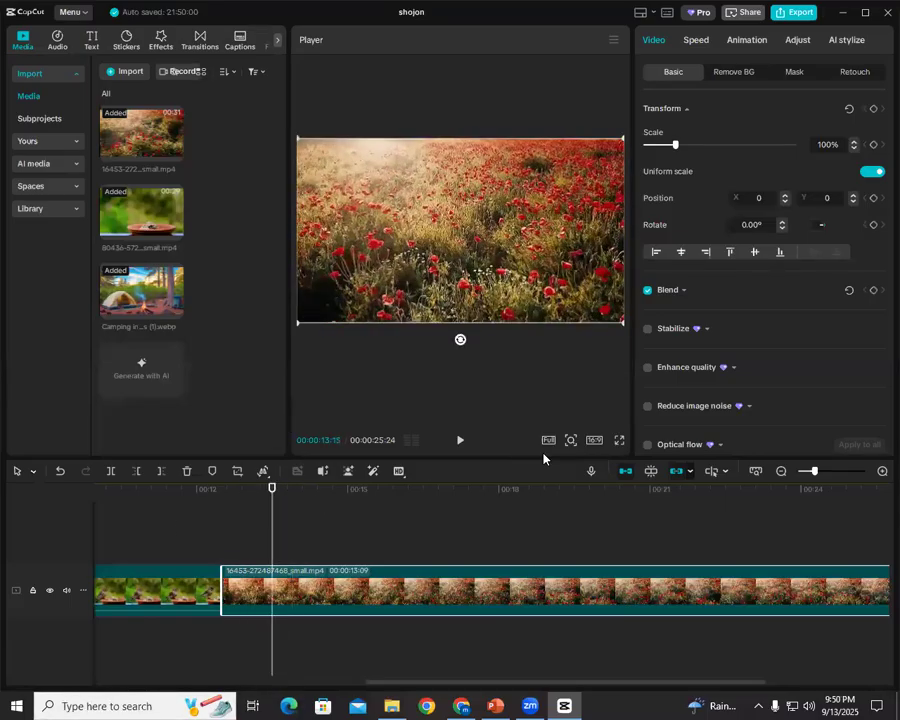
left_click(596, 442)
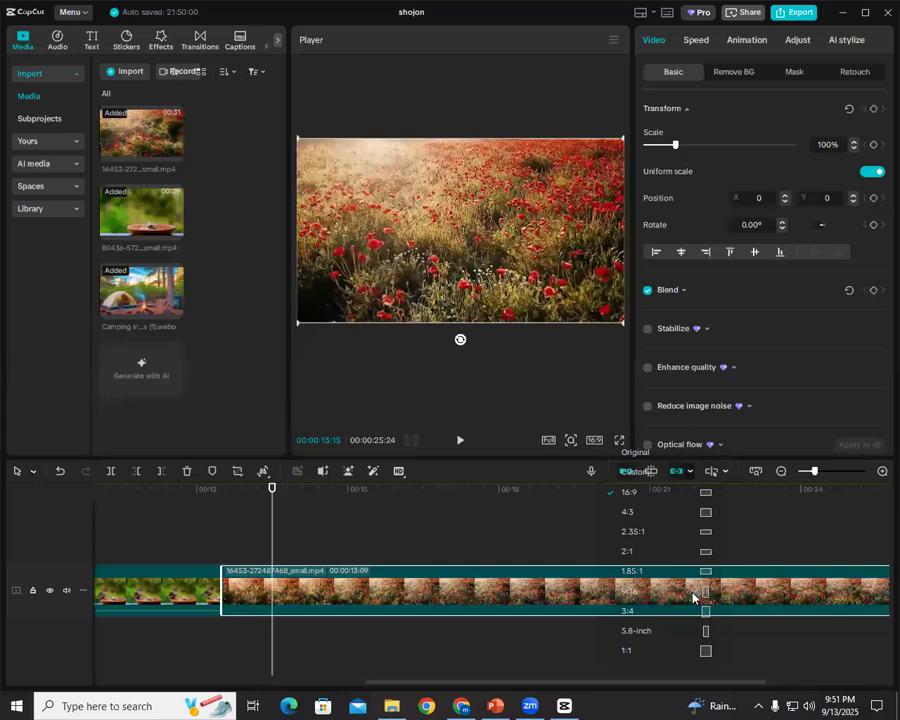
left_click(554, 539)
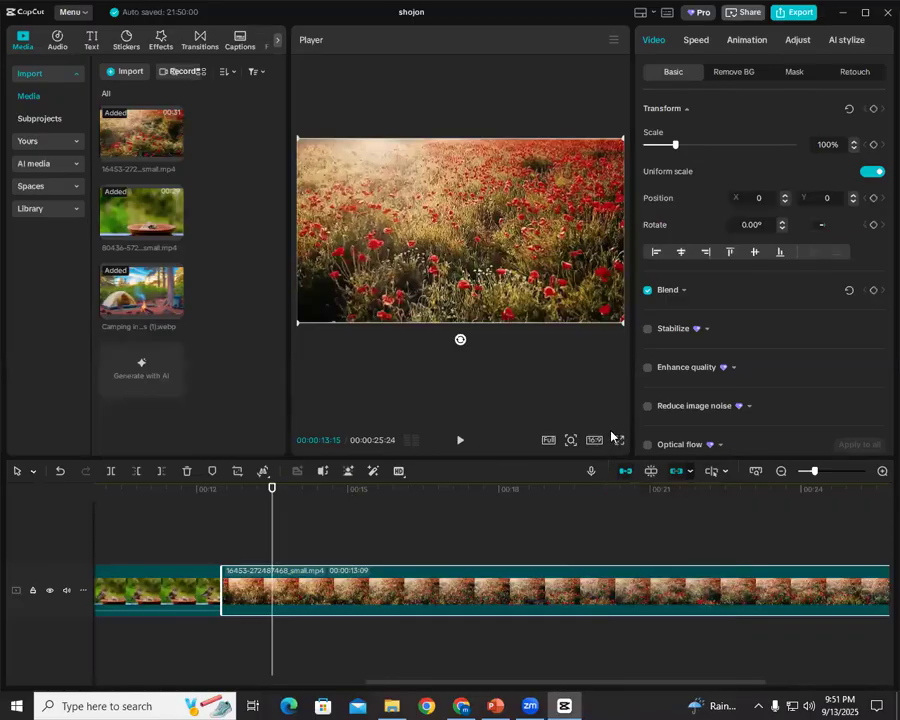
left_click_drag(272, 489, 424, 536)
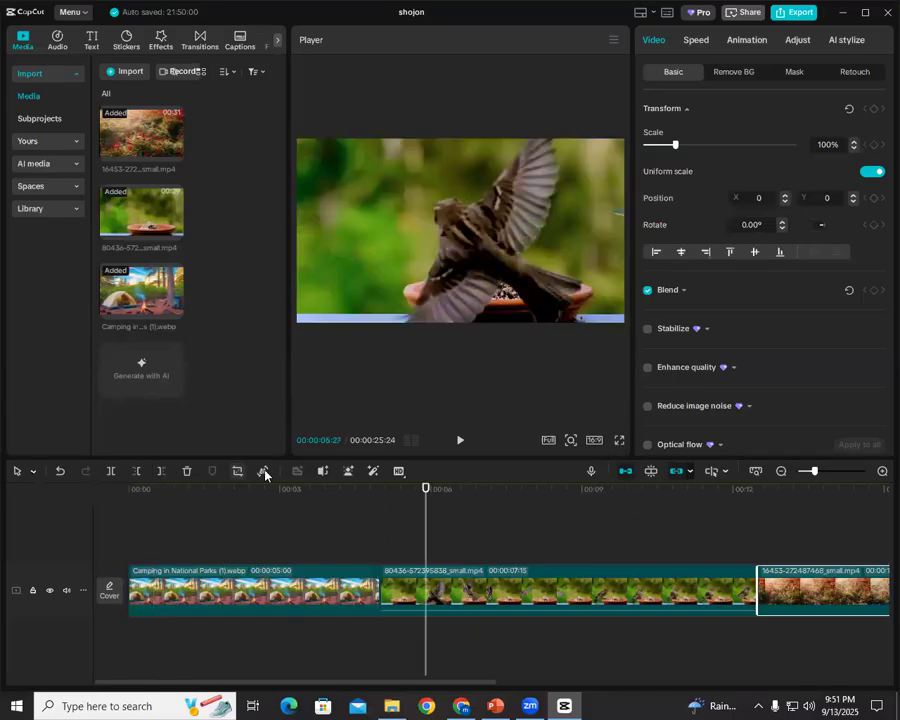
mouse_move(260, 477)
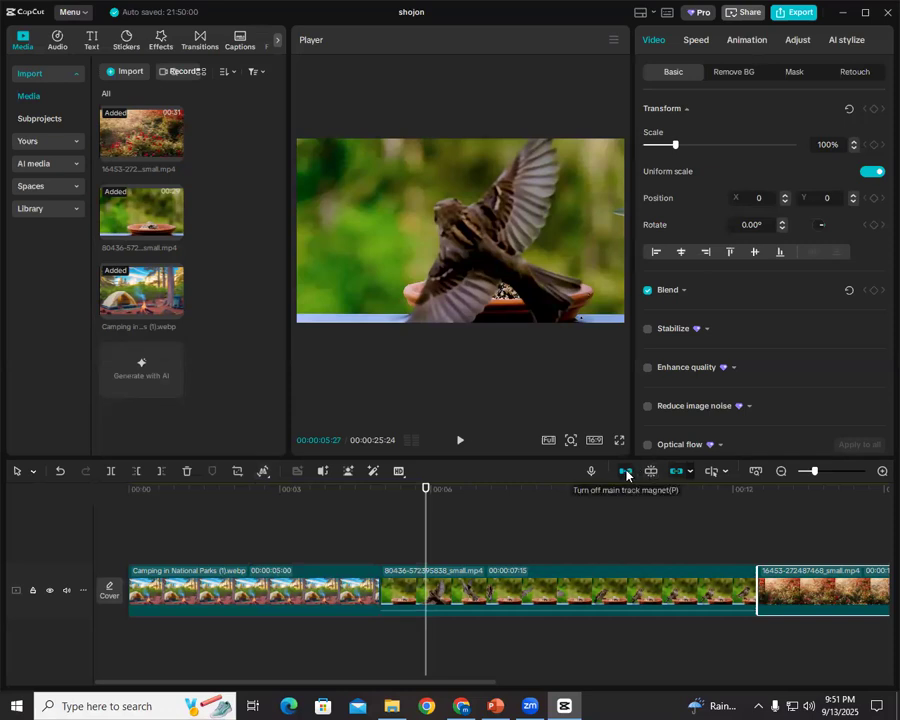
- Switch to PowerPoint and point out the word Filters in the Tools line of the topic slide
left_click(492, 705)
left_click(484, 428)
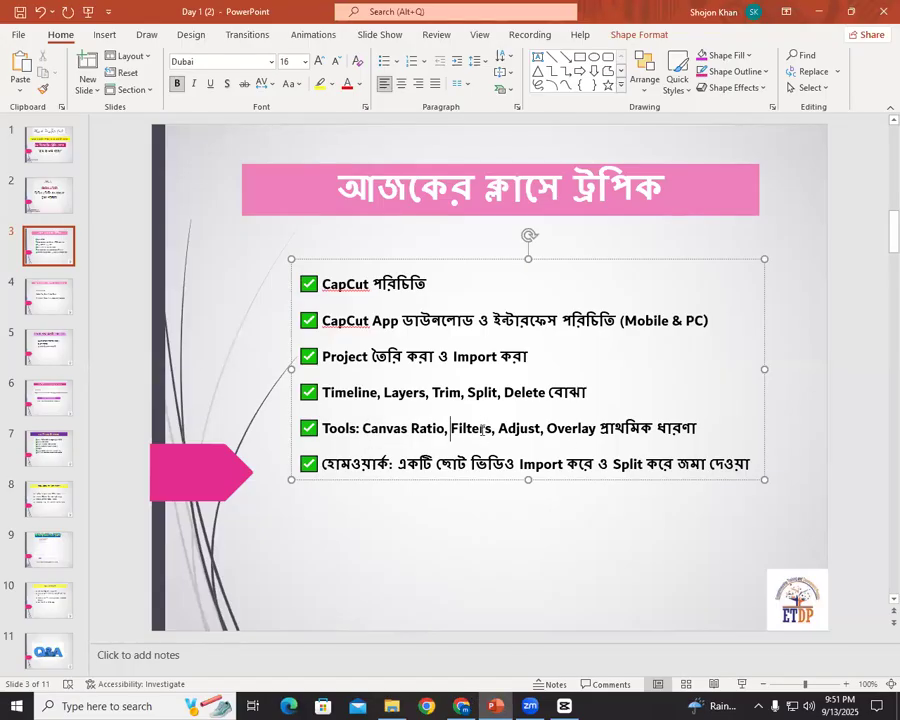
double_click(488, 428)
left_click_drag(490, 428, 492, 428)
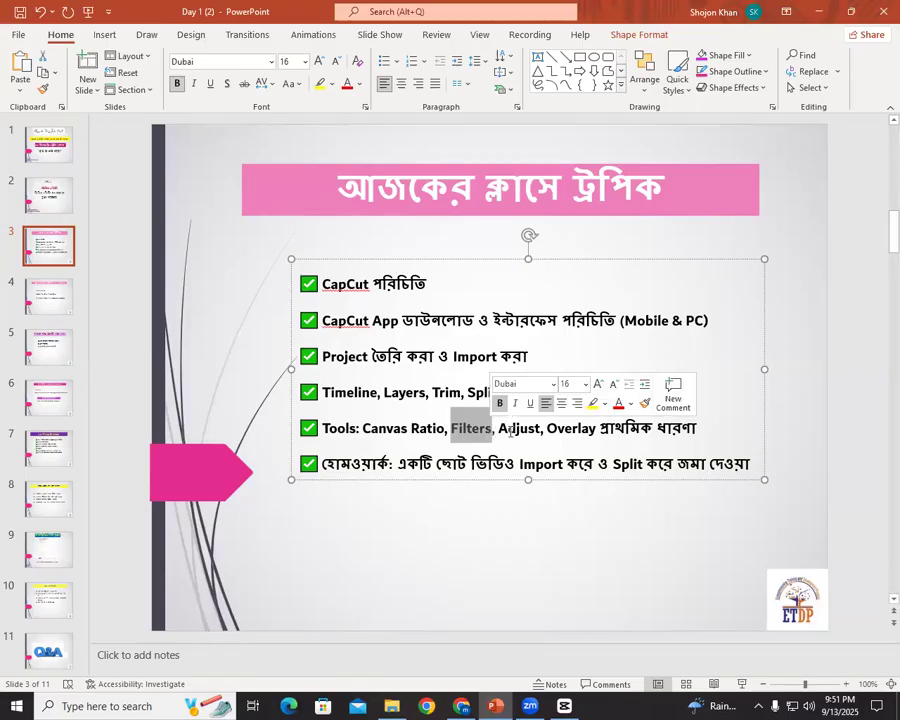
left_click(508, 428)
left_click(463, 428)
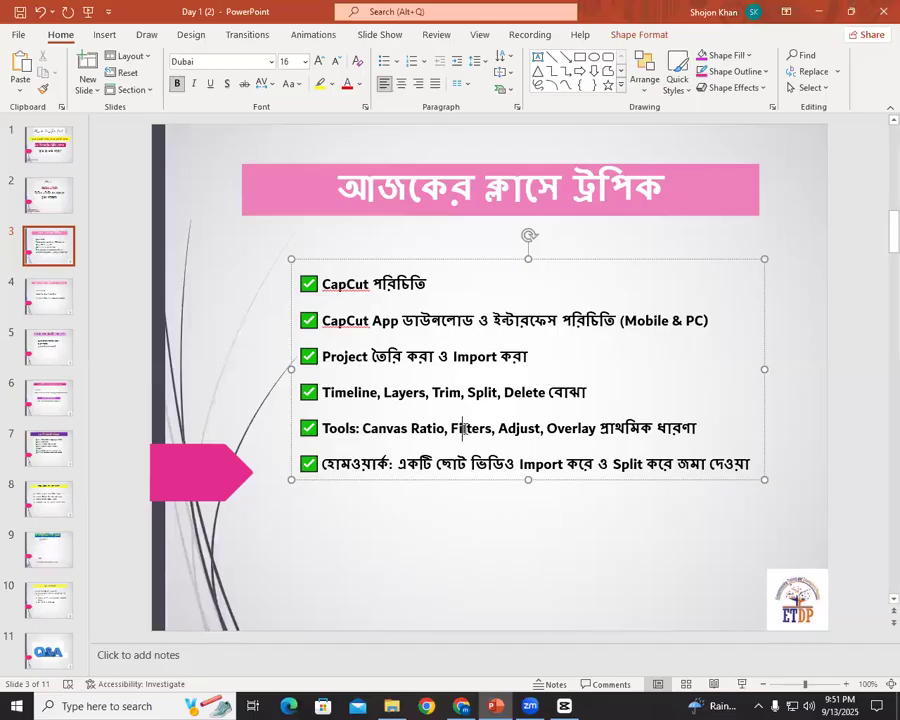
double_click(463, 428)
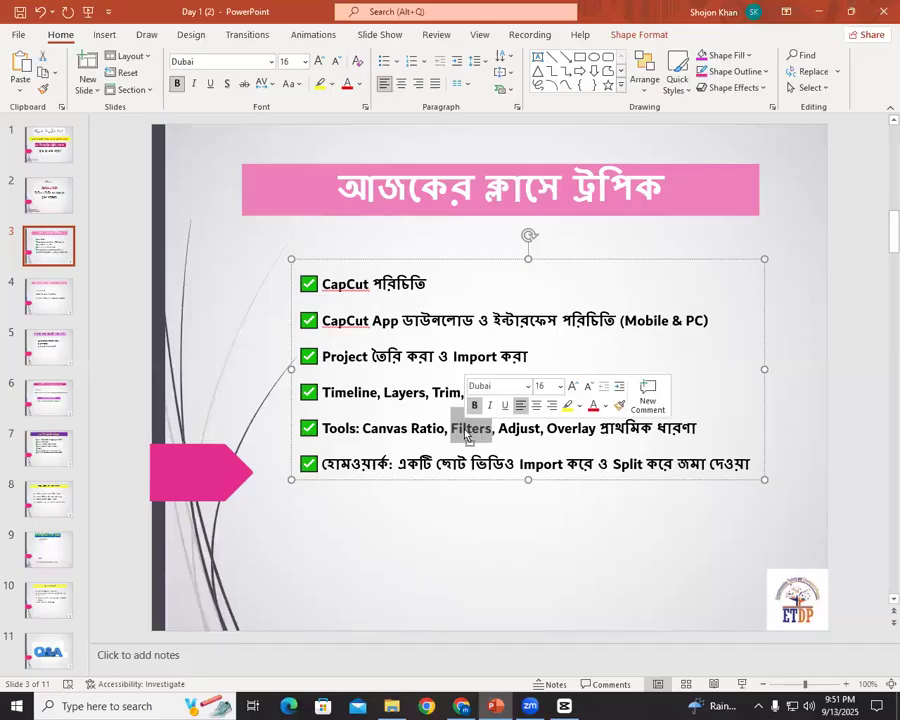
left_click(465, 428)
- Switch to CapCut and add the Featured filter Green Lake above the bird clip at 00:00:06:15
left_click(560, 698)
left_click_drag(428, 496, 461, 500)
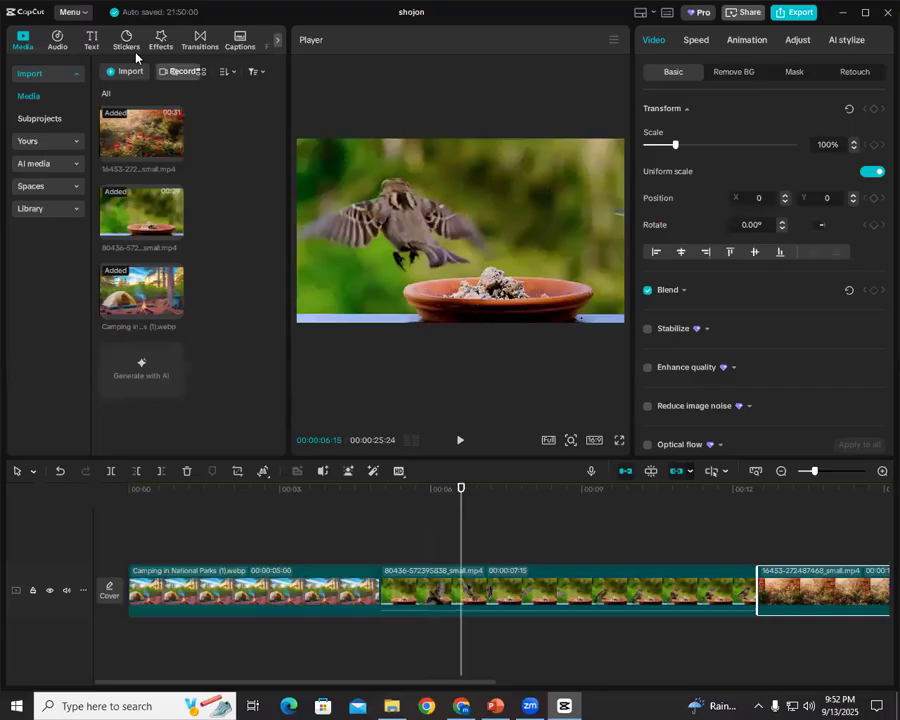
left_click(518, 586)
left_click(277, 43)
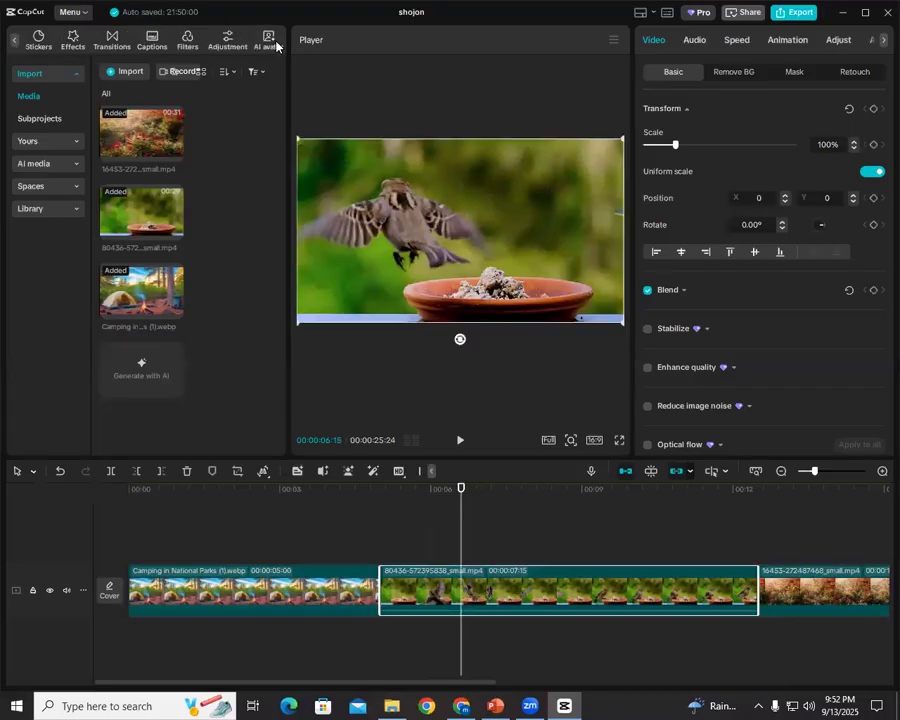
left_click(189, 40)
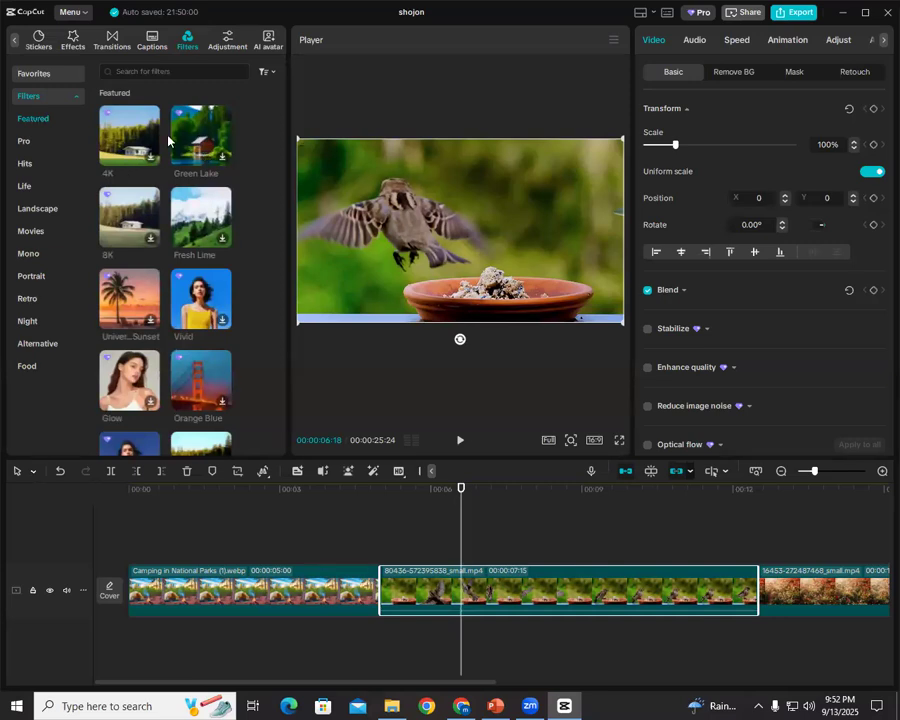
left_click(200, 132)
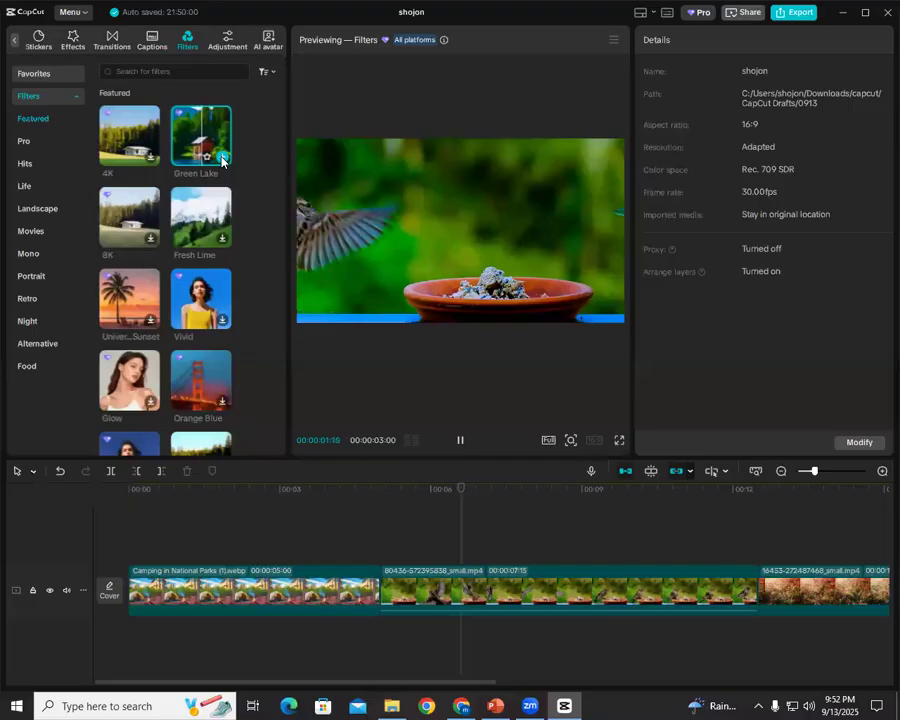
left_click(222, 157)
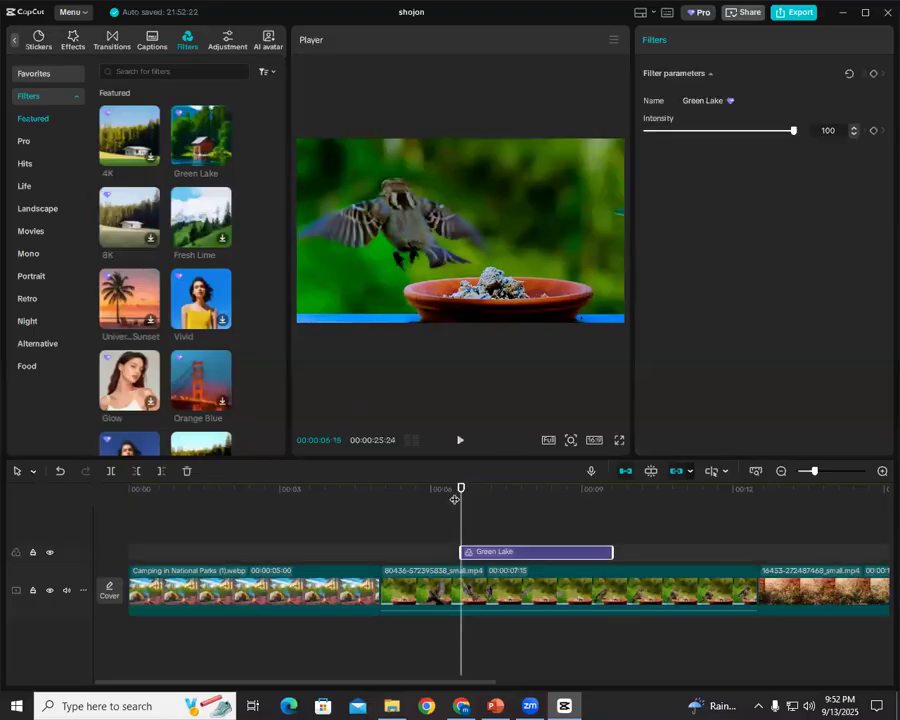
- Compare the bird clip's preview inside and outside the Green Lake filter's range, and browse the Featured filters
left_click(427, 490)
left_click_drag(459, 501, 482, 528)
scroll(163, 356, "down", 10)
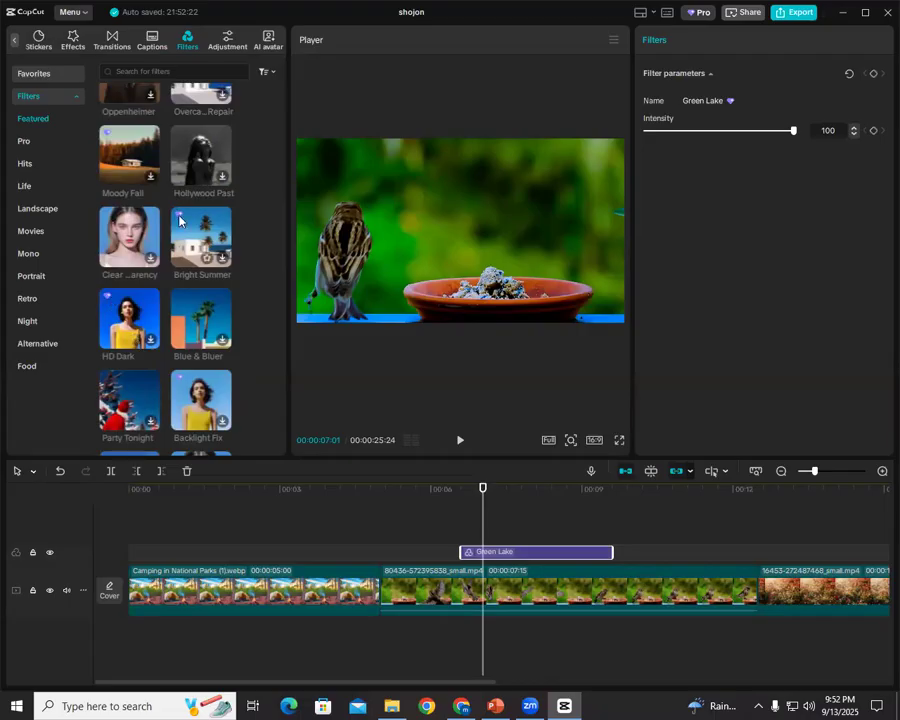
scroll(140, 210, "up", 1)
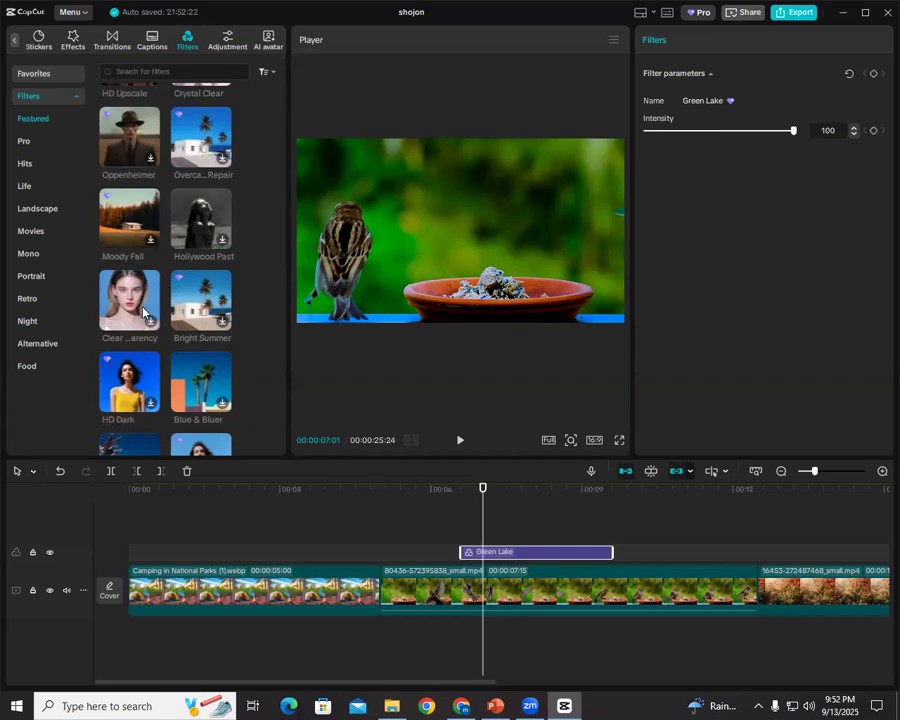
scroll(161, 321, "down", 1)
scroll(165, 321, "up", 3)
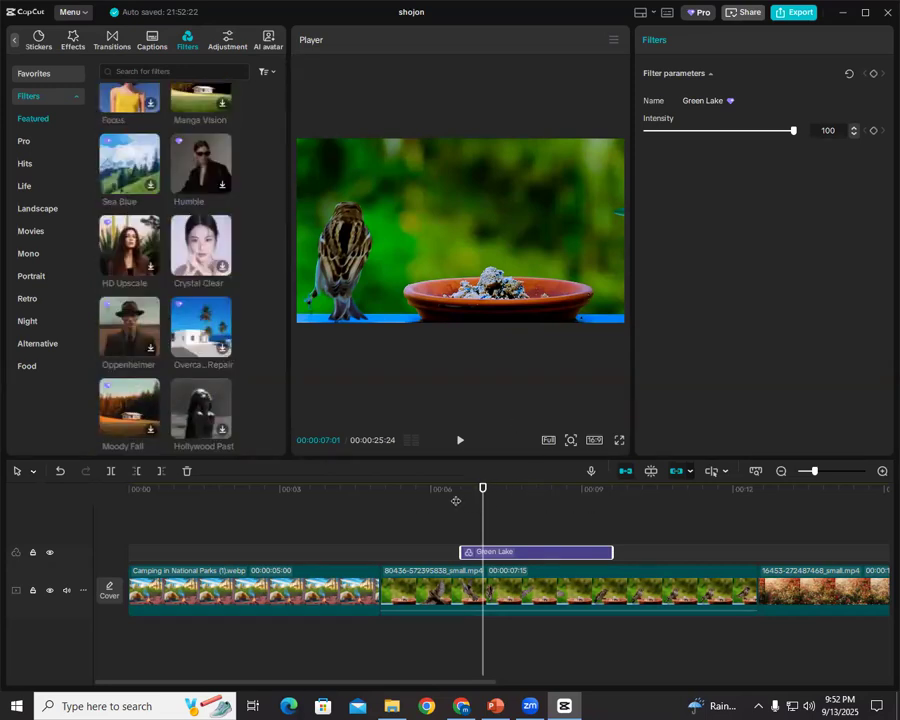
left_click(450, 502)
left_click_drag(488, 507, 515, 511)
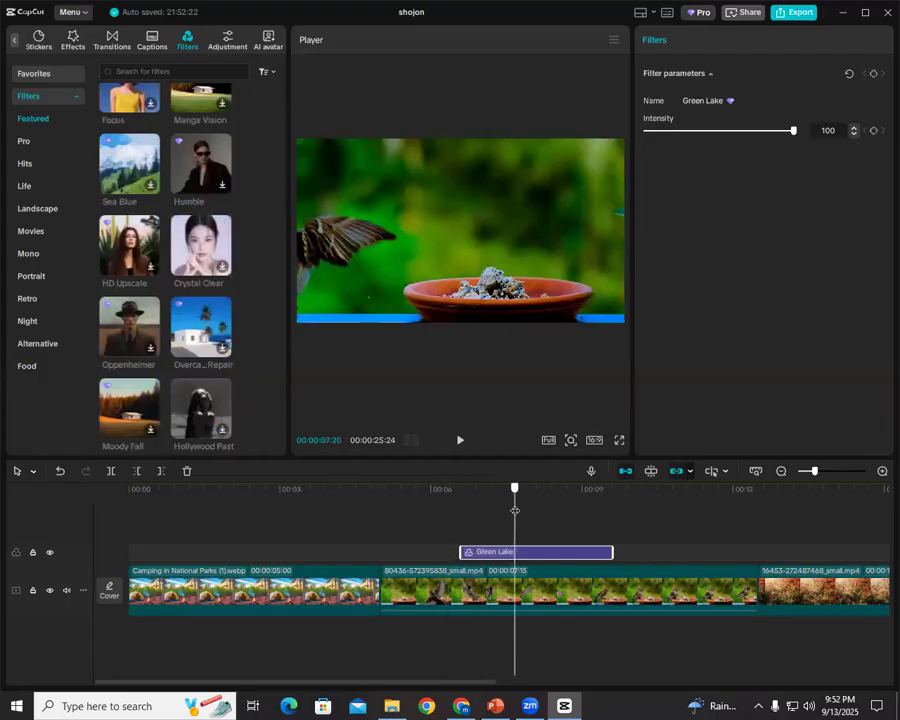
left_click(414, 522)
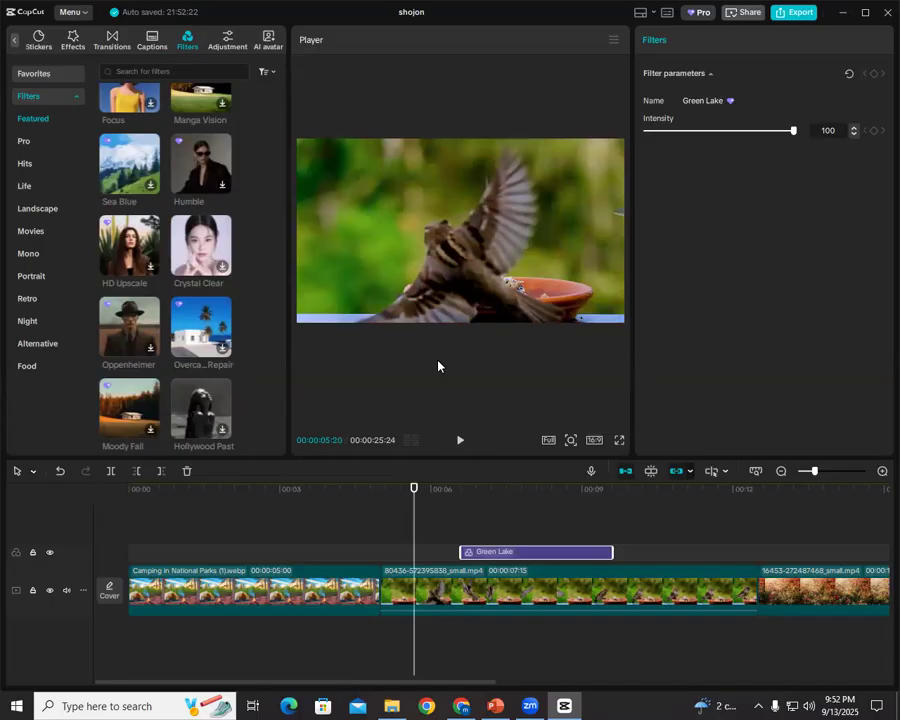
- Select the bird clip, switch to PowerPoint, and point out the word Adjust in the Tools line of the topic slide
left_click(447, 593)
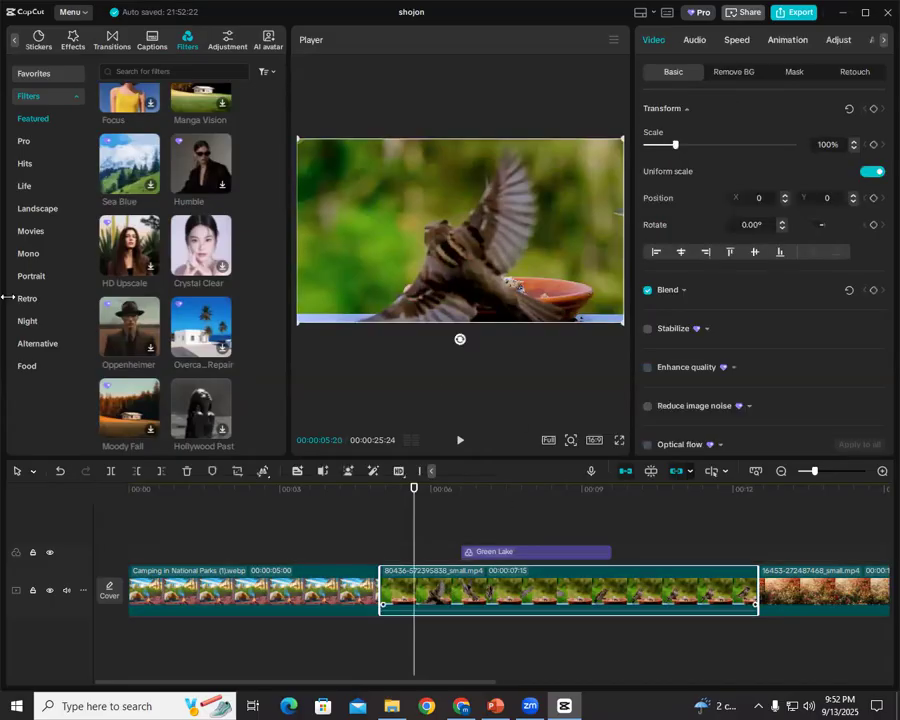
left_click(495, 706)
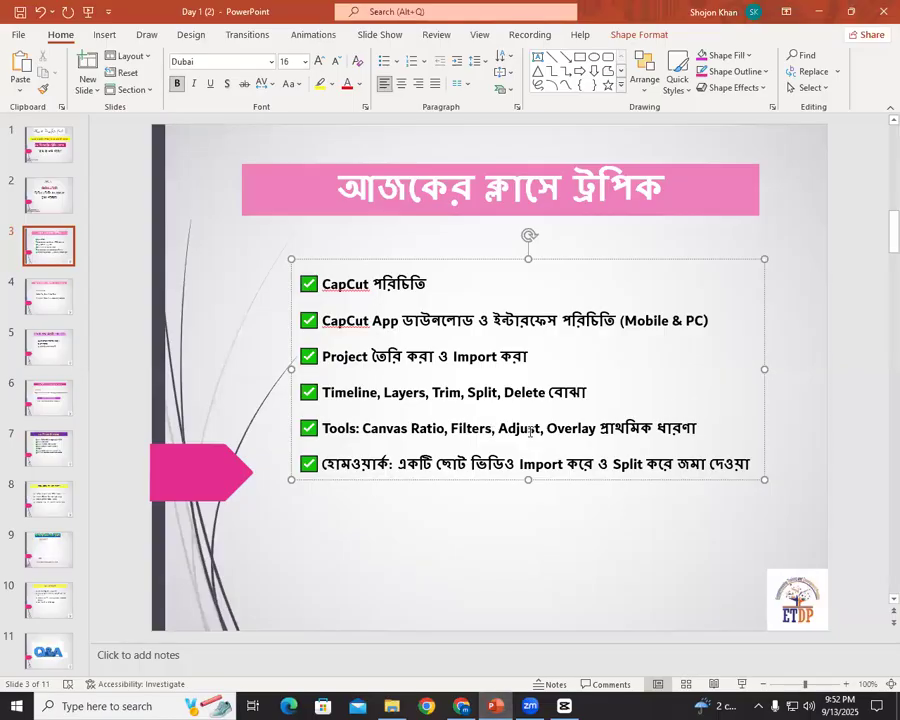
double_click(516, 428)
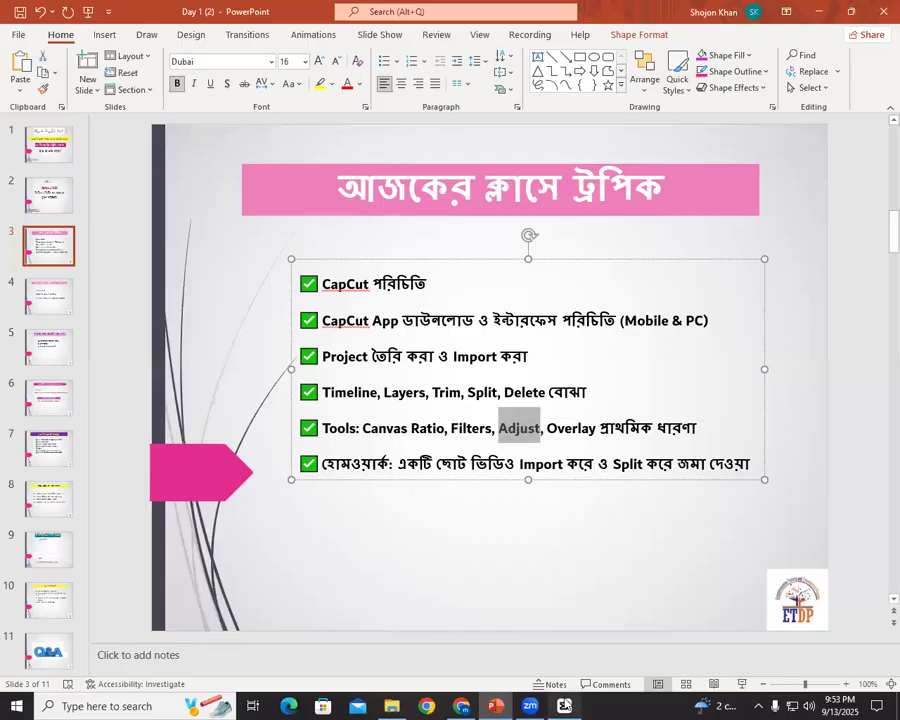
- Switch to CapCut and review the selected bird clip's Basic adjustment sliders and HSL colour settings
left_click(564, 706)
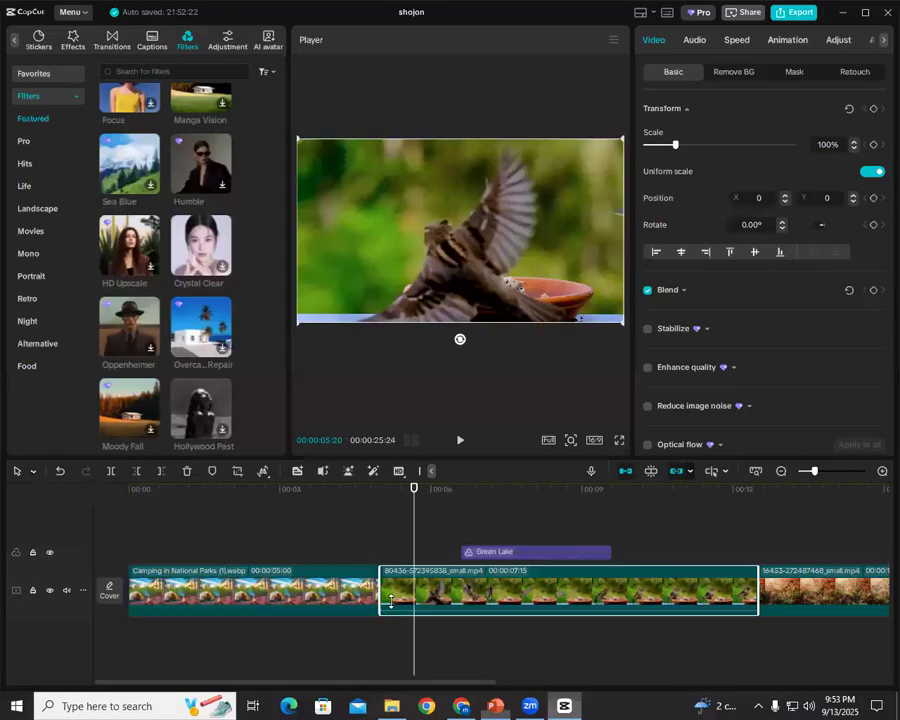
left_click(836, 40)
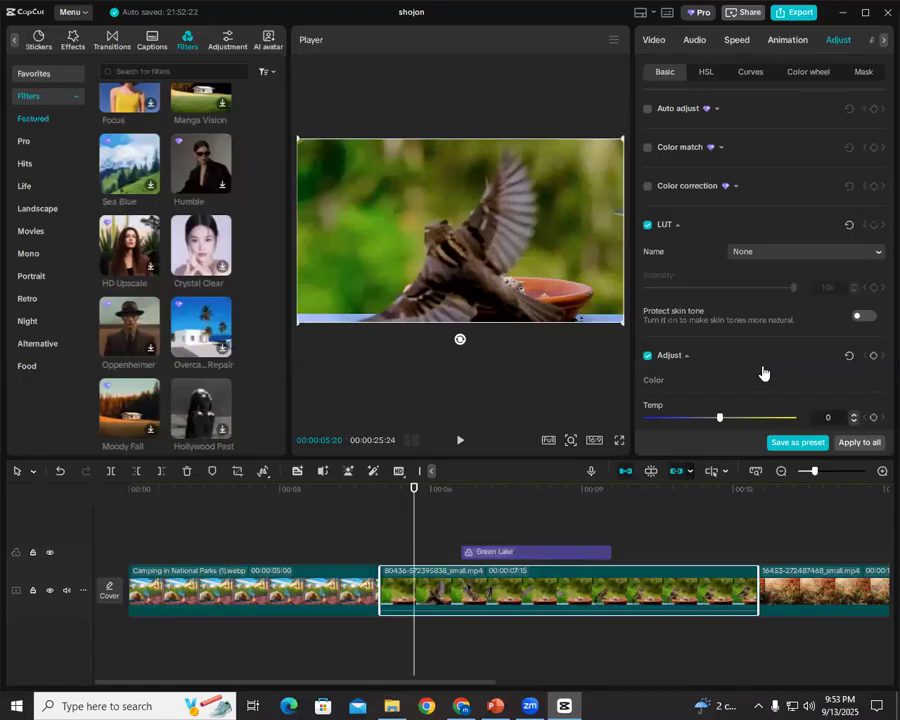
scroll(762, 373, "down", 4)
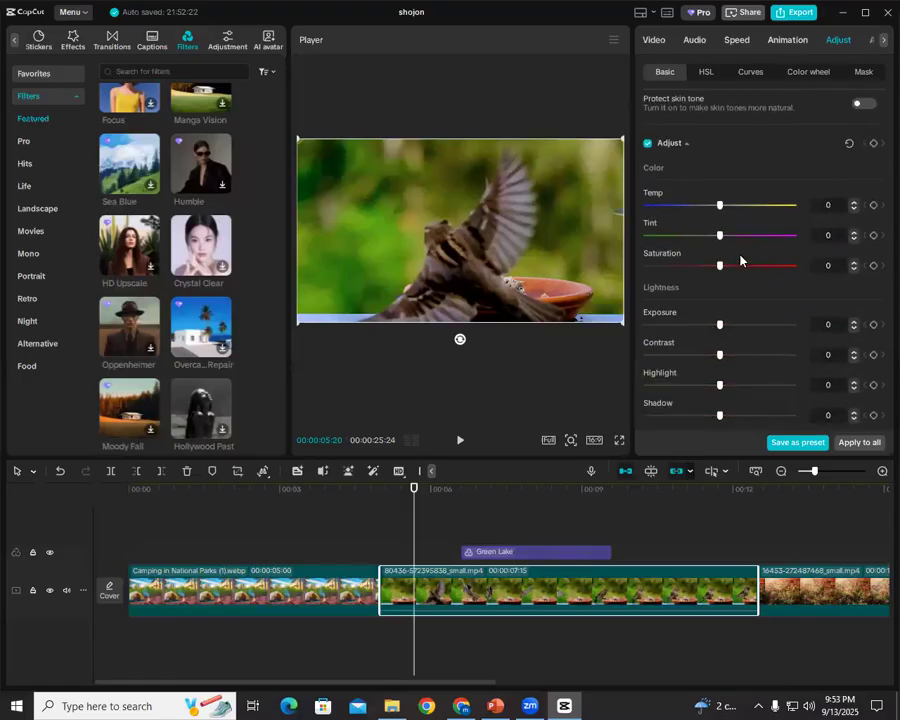
left_click_drag(777, 241, 739, 249)
left_click_drag(742, 268, 725, 267)
left_click(708, 73)
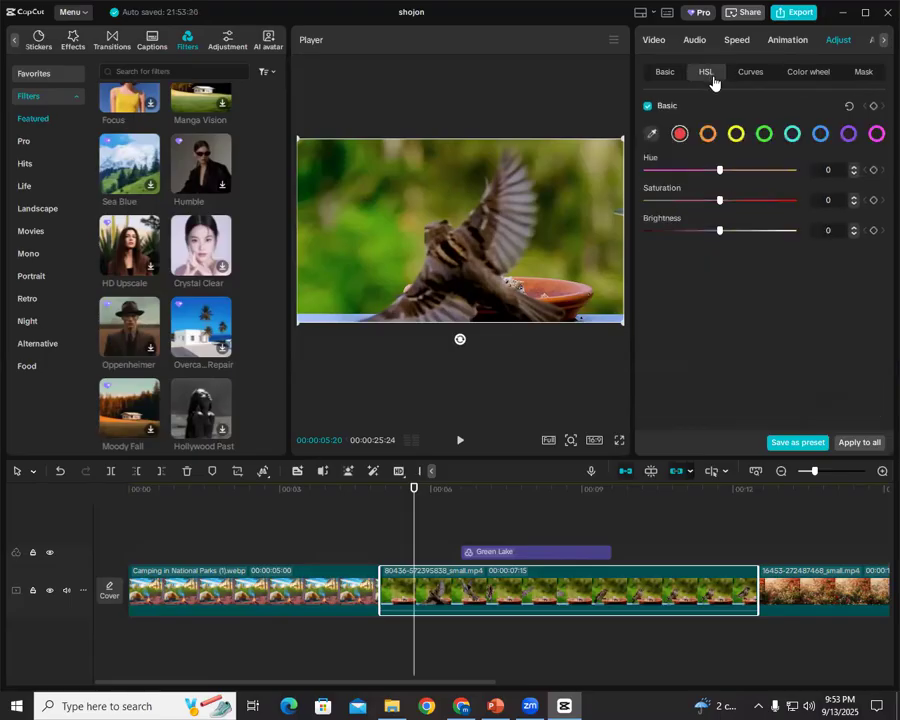
left_click(791, 134)
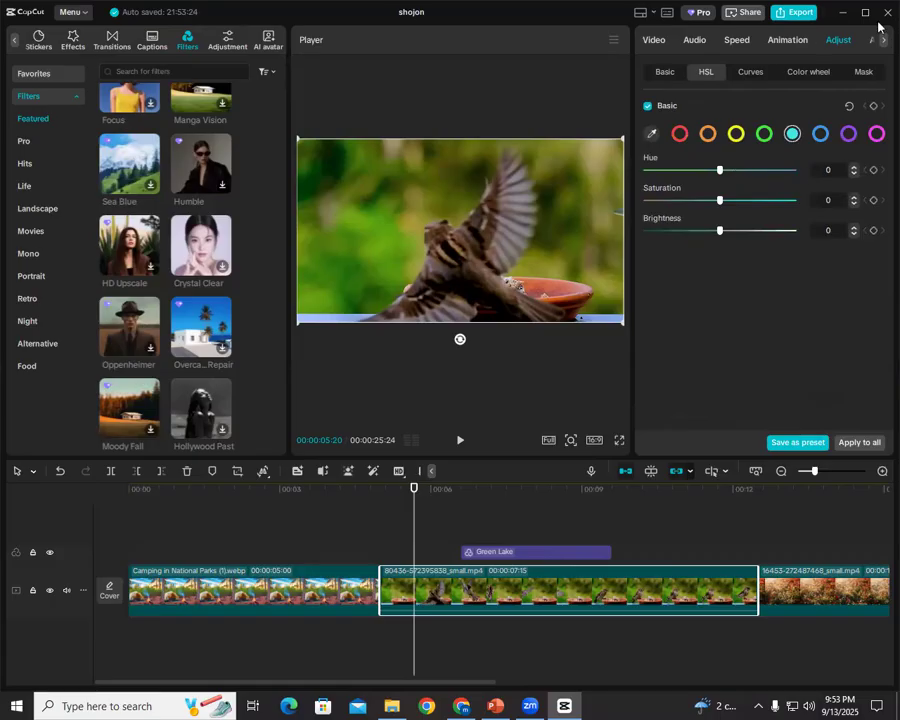
left_click(667, 76)
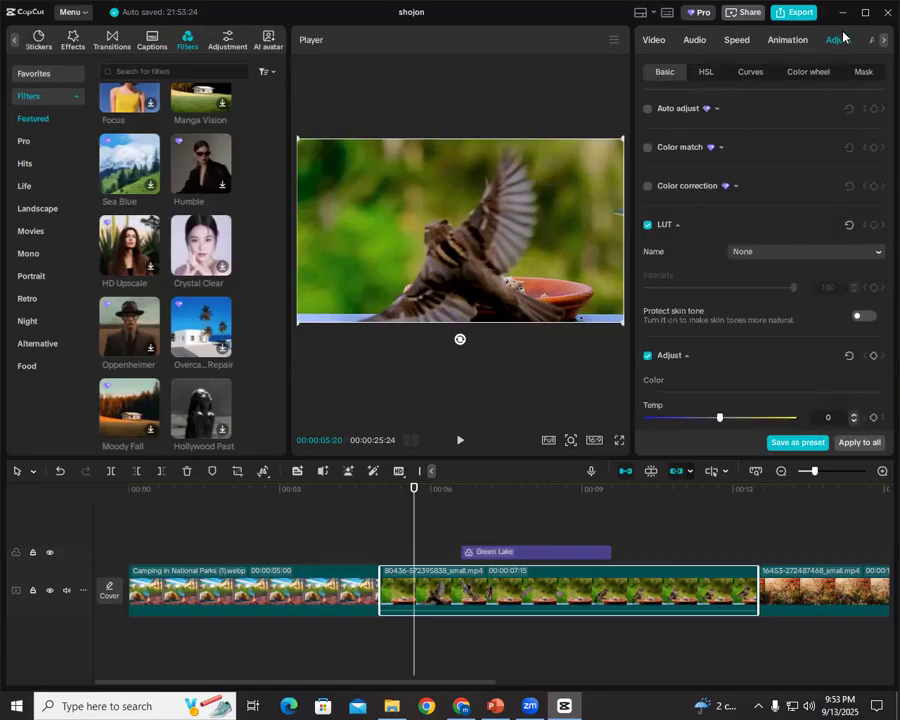
- Switch to PowerPoint and point out the word Overlay in the Tools line of the topic slide
left_click(500, 705)
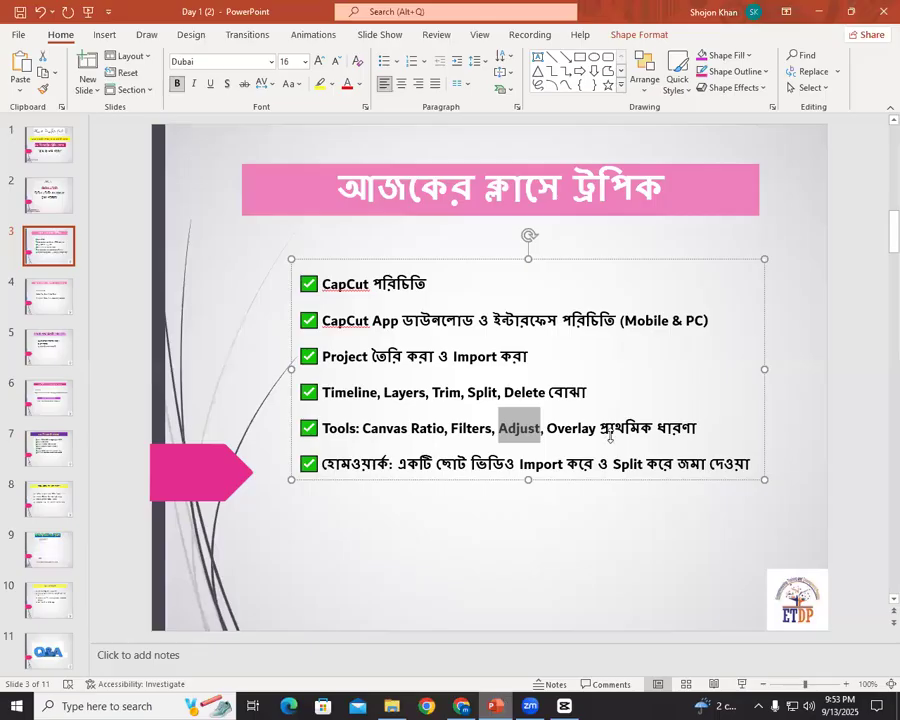
left_click(556, 428)
double_click(560, 430)
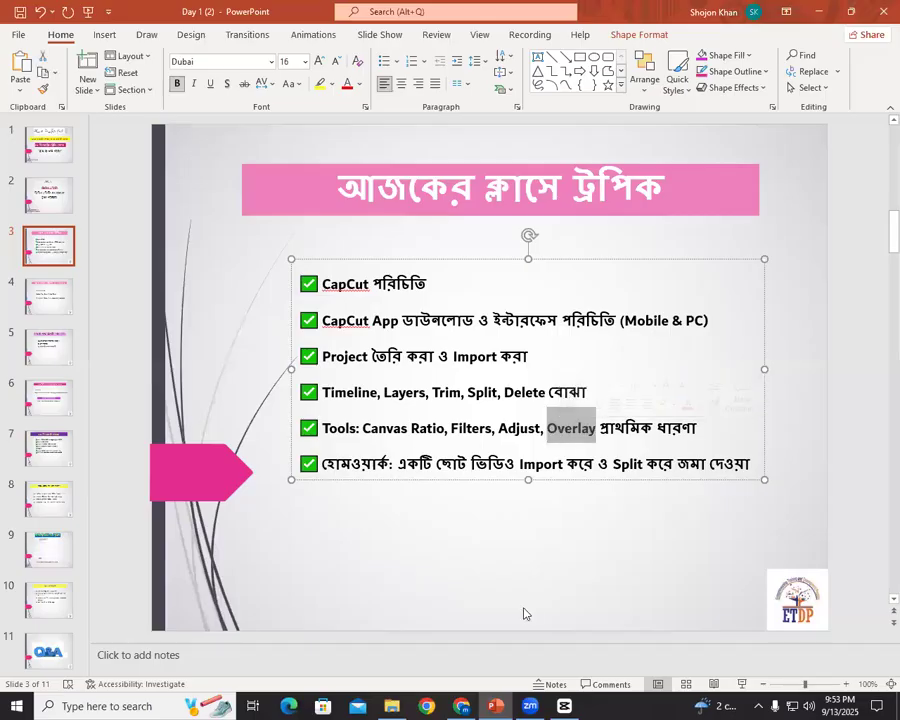
- Switch to CapCut and delete the Green Lake filter from the timeline
left_click(563, 706)
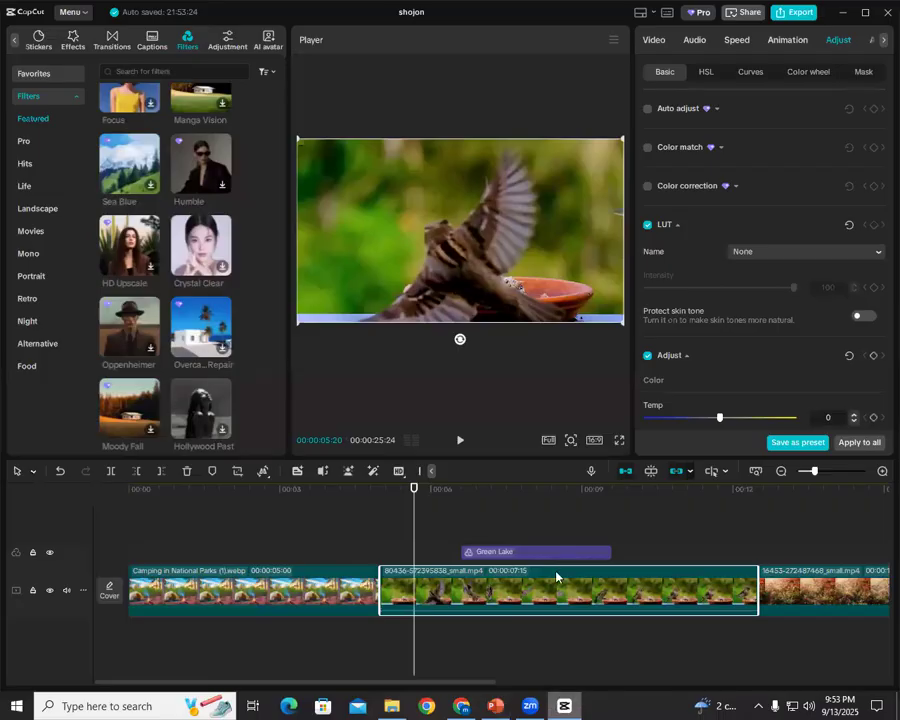
left_click(503, 553)
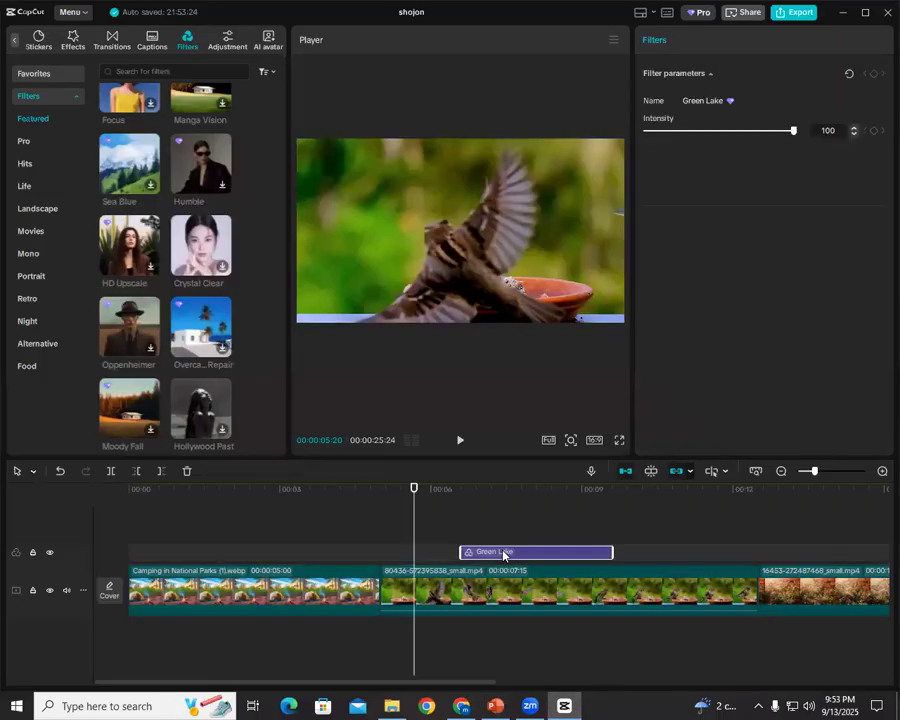
key("Delete")
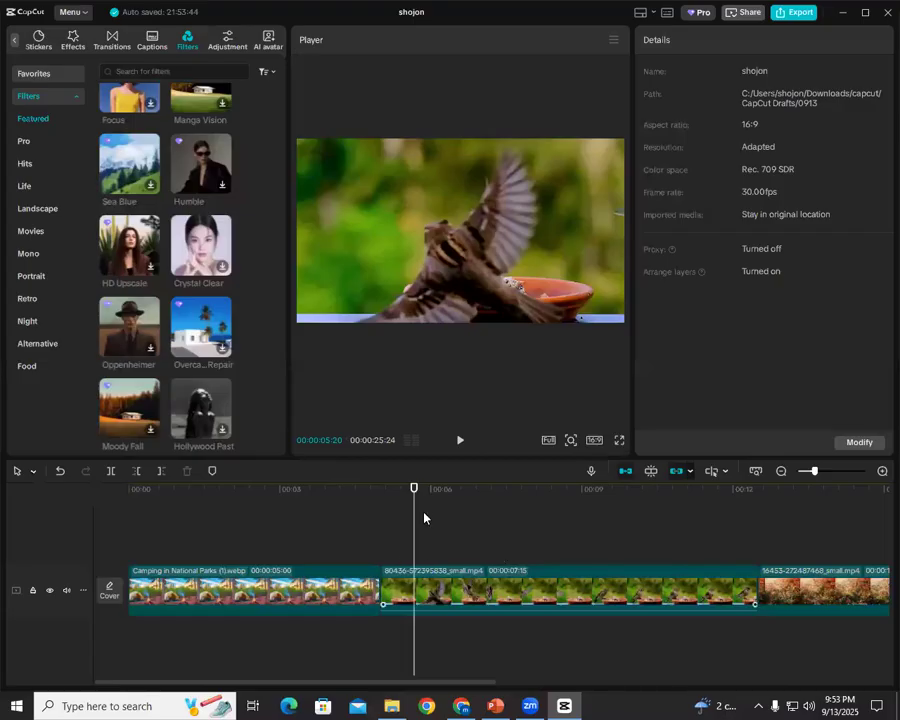
- Move the bird clip onto an overlay track above the camping image, starting at about 00:00:01:06, and delete the flower clip
left_click_drag(200, 526, 256, 535)
left_click(434, 591)
left_click_drag(348, 492, 171, 522)
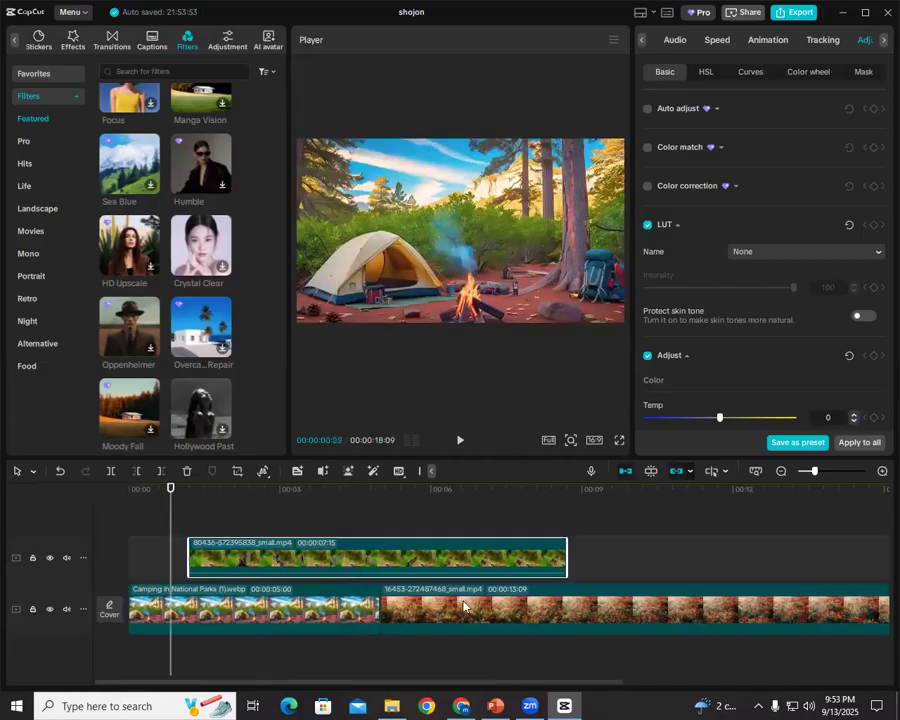
left_click(463, 605)
key("Delete")
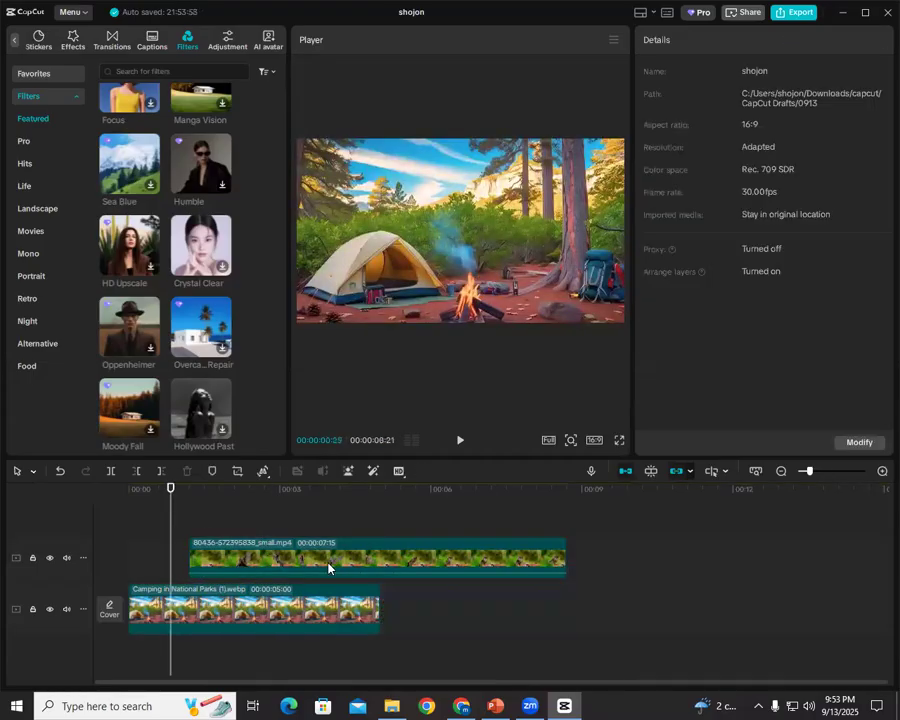
- Return the bird clip to the main track, and lift it onto an overlay track again starting at about 00:00:01:15
left_click_drag(464, 563, 517, 611)
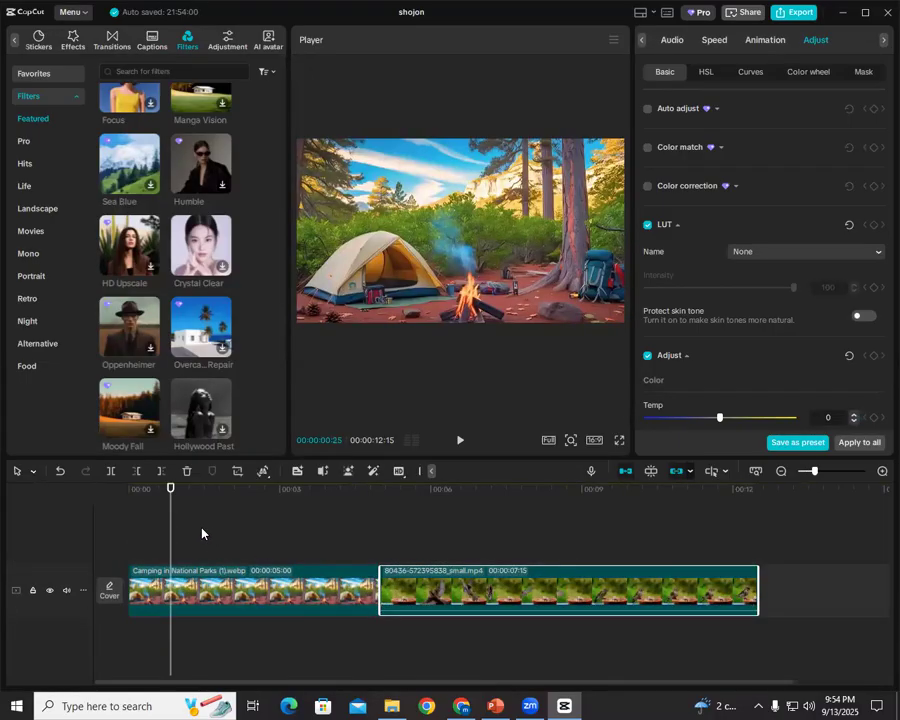
left_click_drag(442, 566, 260, 536)
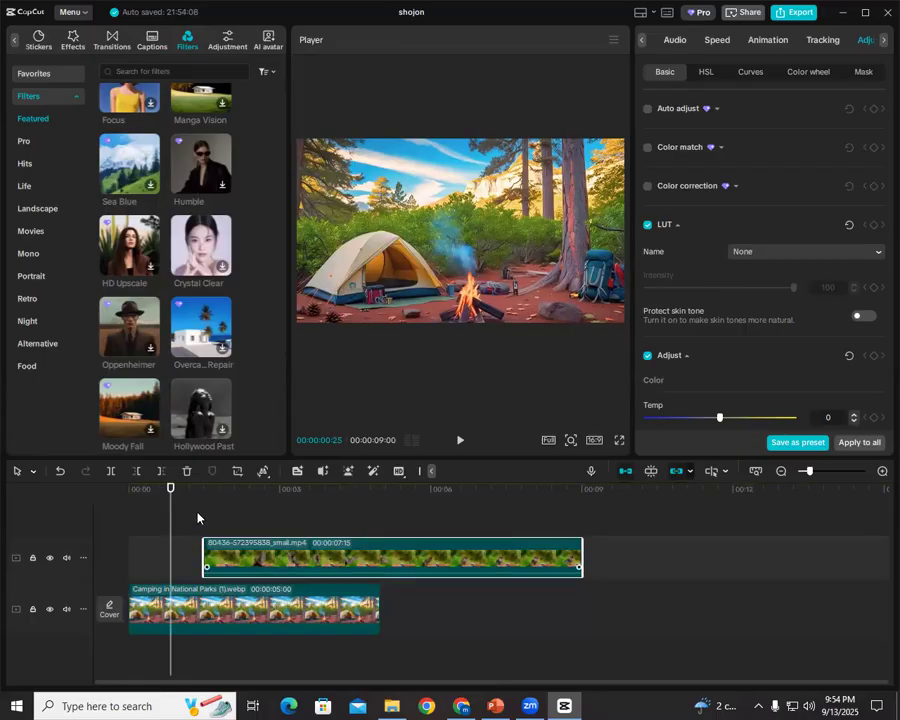
left_click(255, 522)
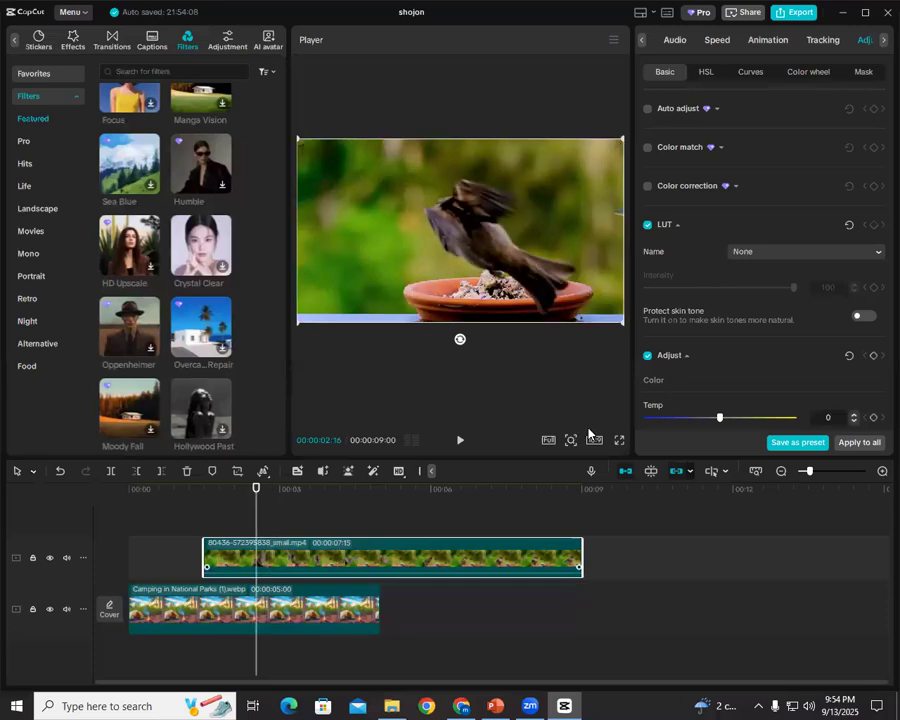
key("alt+Tab")
key("alt+Tab")
left_click(275, 567)
- Point out the homework line on the PowerPoint slide, and back in CapCut return the bird clip to the main track after the camping image
left_click(493, 705)
left_click(518, 462)
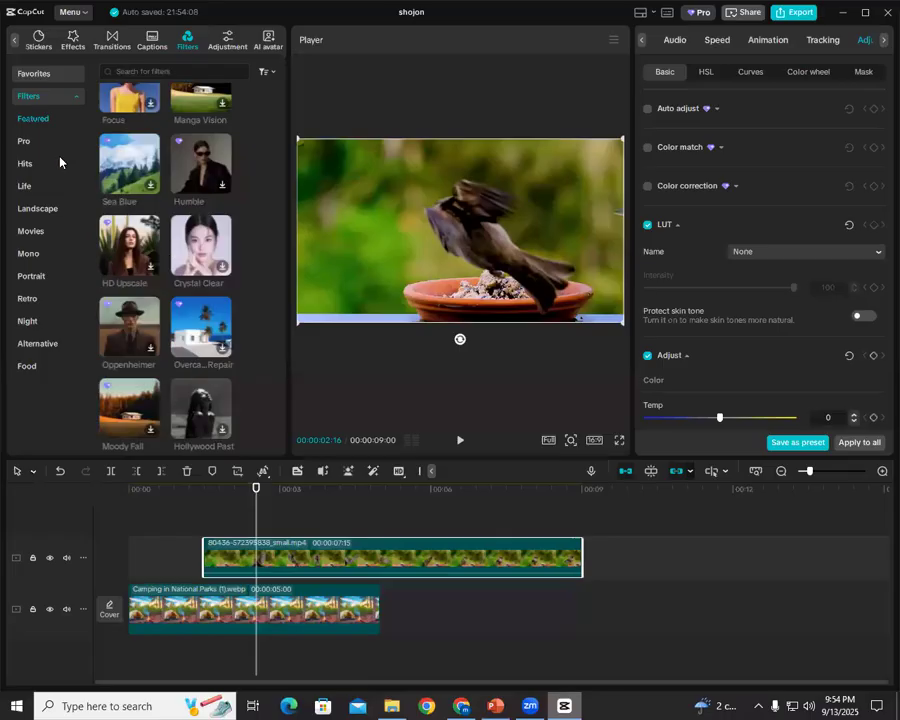
left_click(566, 706)
left_click_drag(428, 577, 505, 604)
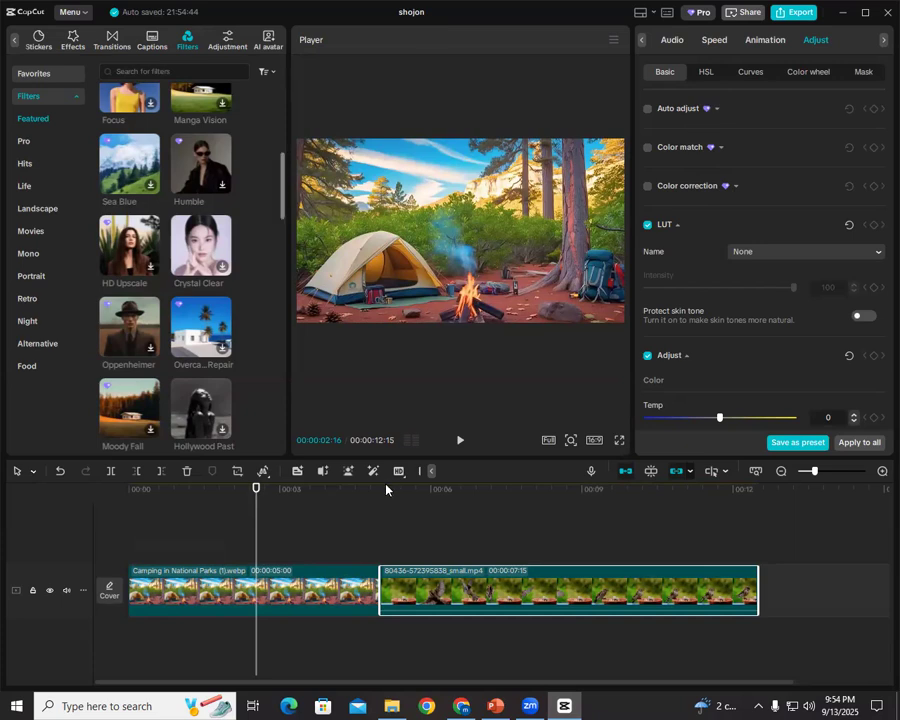
- Point out the camping image and the bird clip on the main track, and switch to PowerPoint's topic slide
left_click(290, 600)
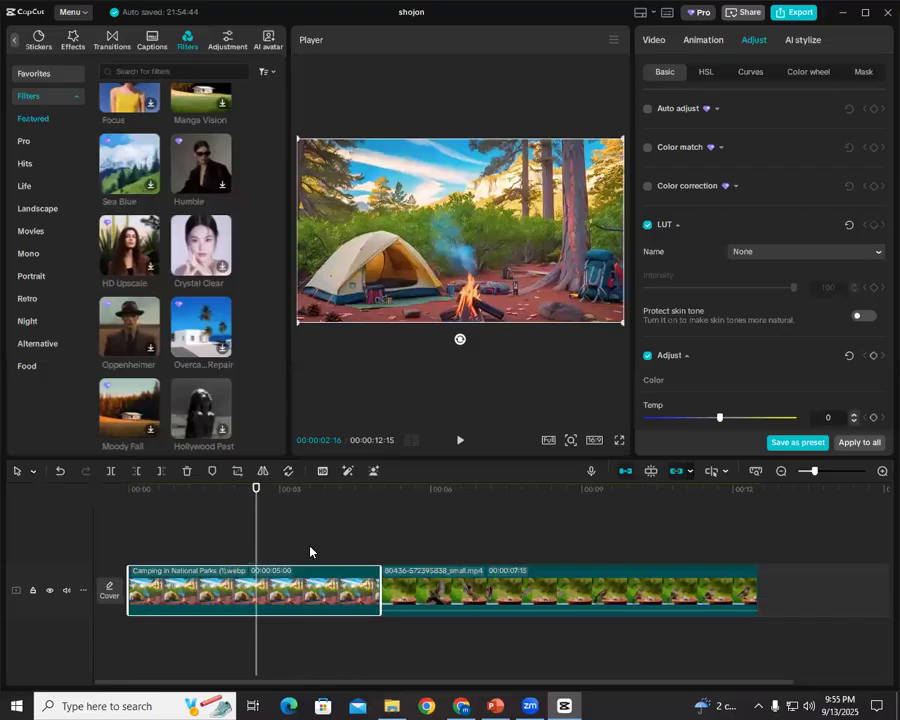
mouse_move(438, 601)
left_click(490, 705)
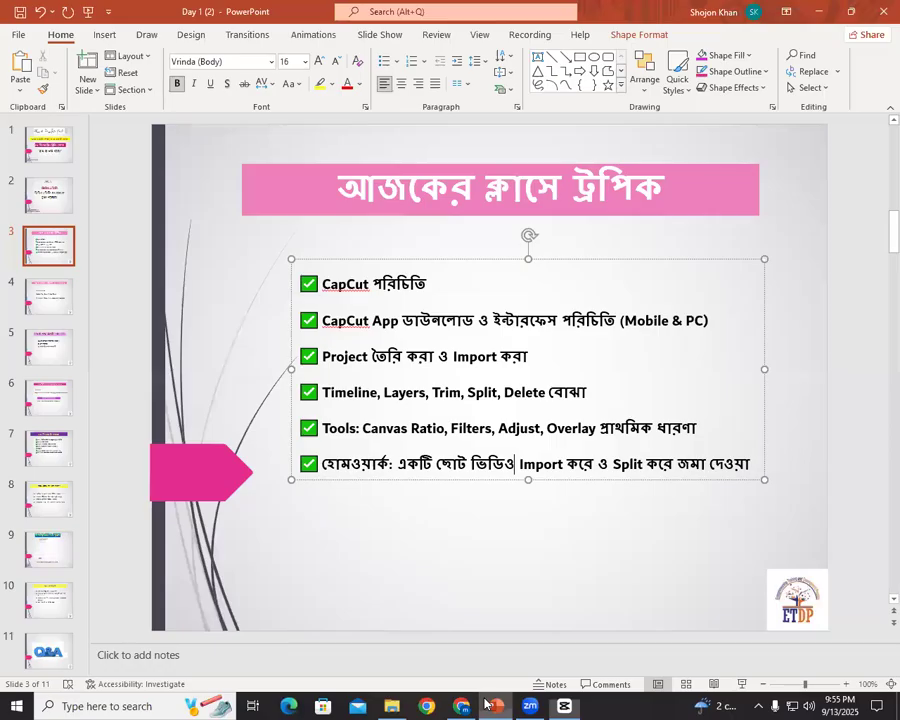